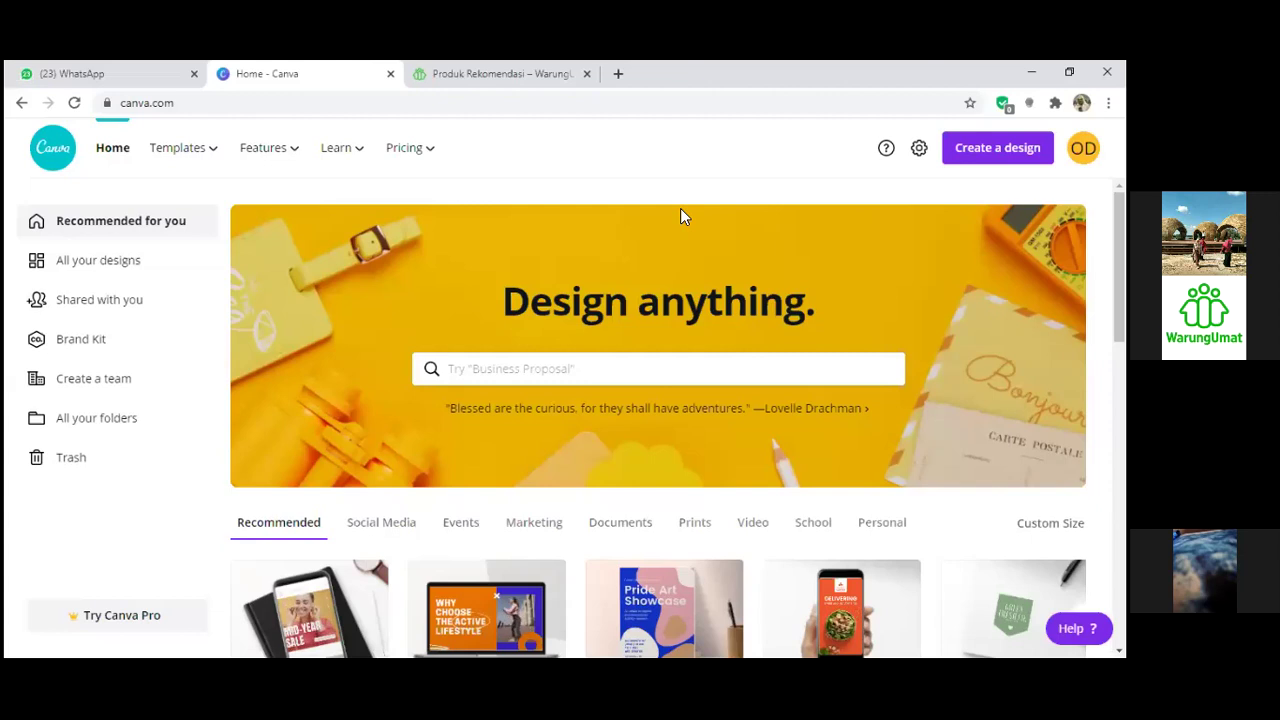
Step: Search the templates for "poster diskon"
left_click(537, 376)
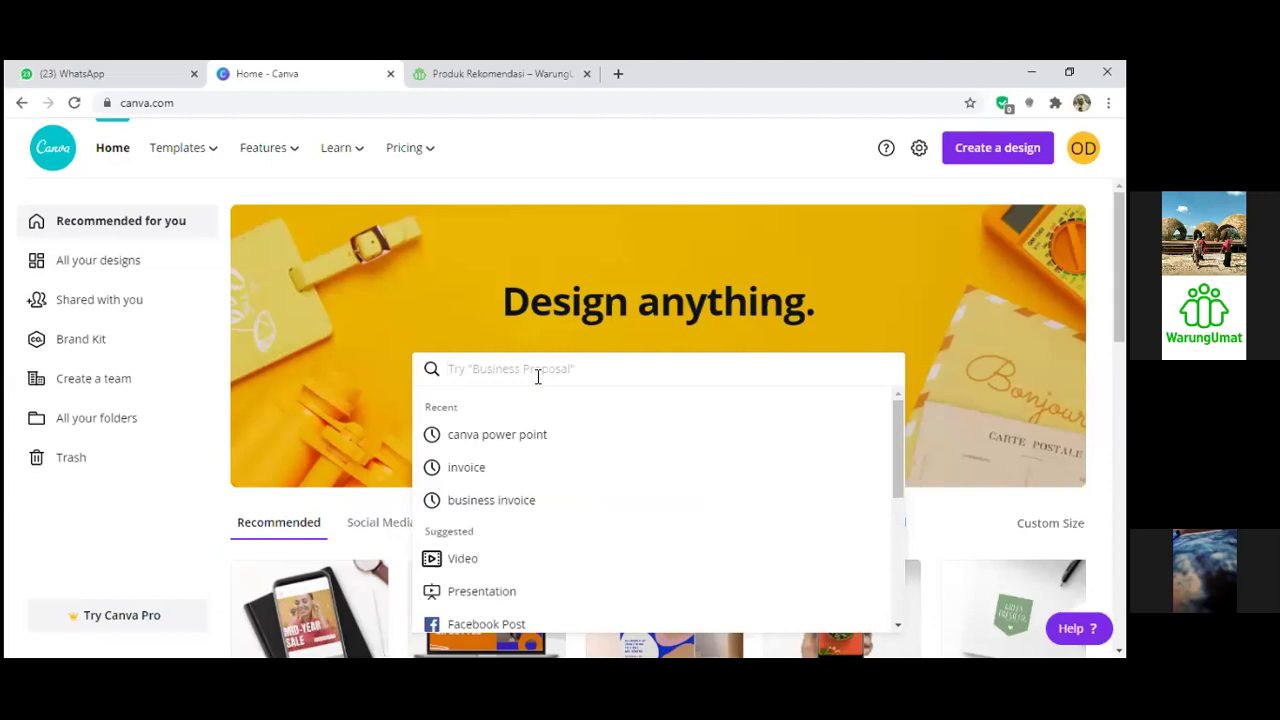
type("po")
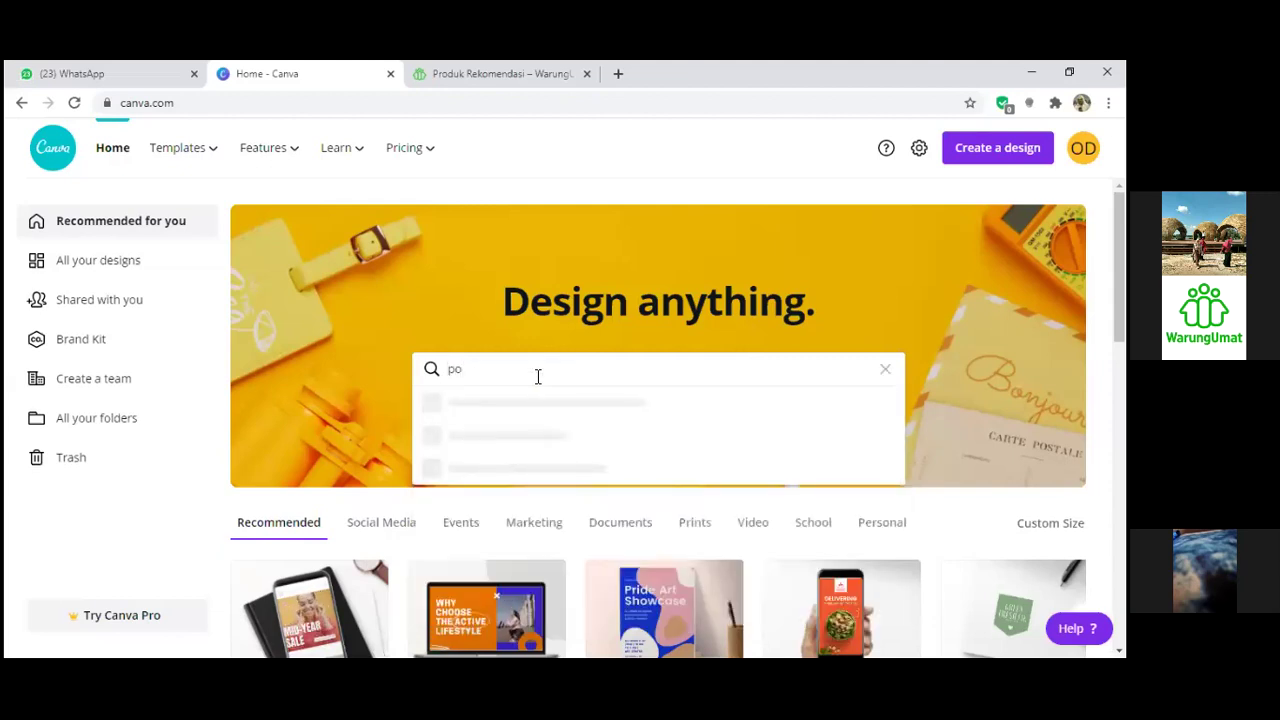
type("ster diskon")
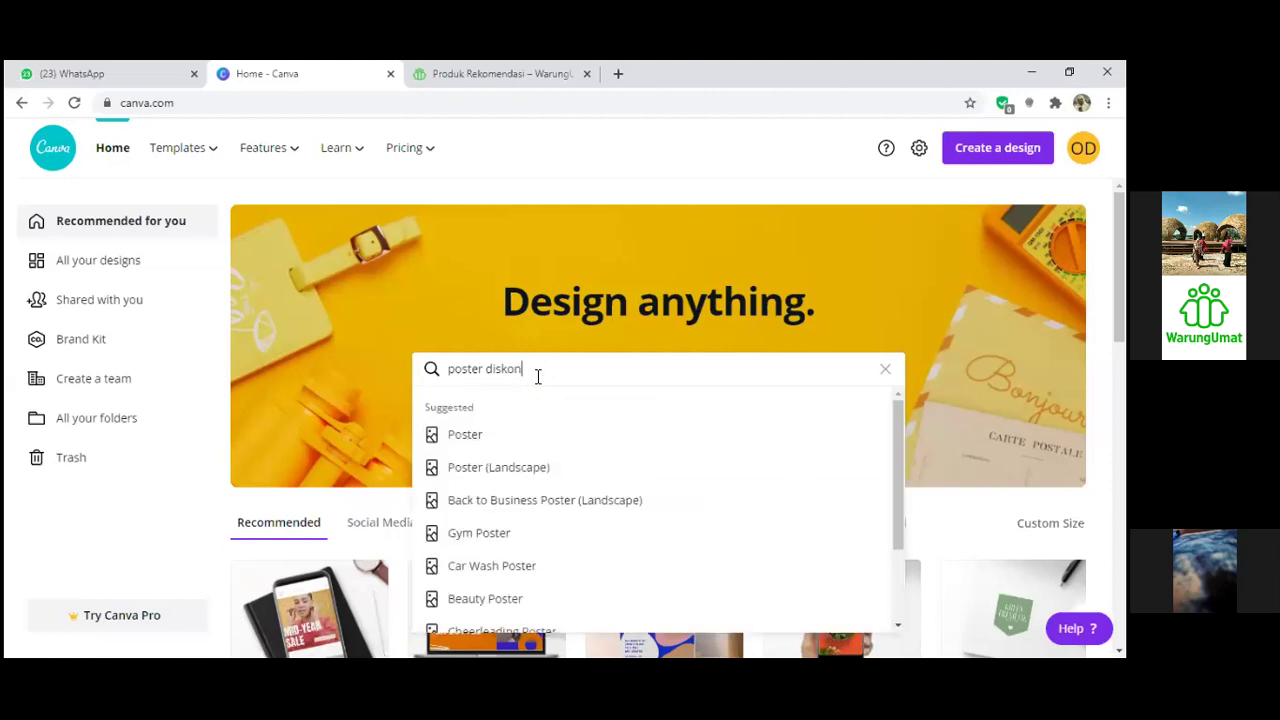
key("Return")
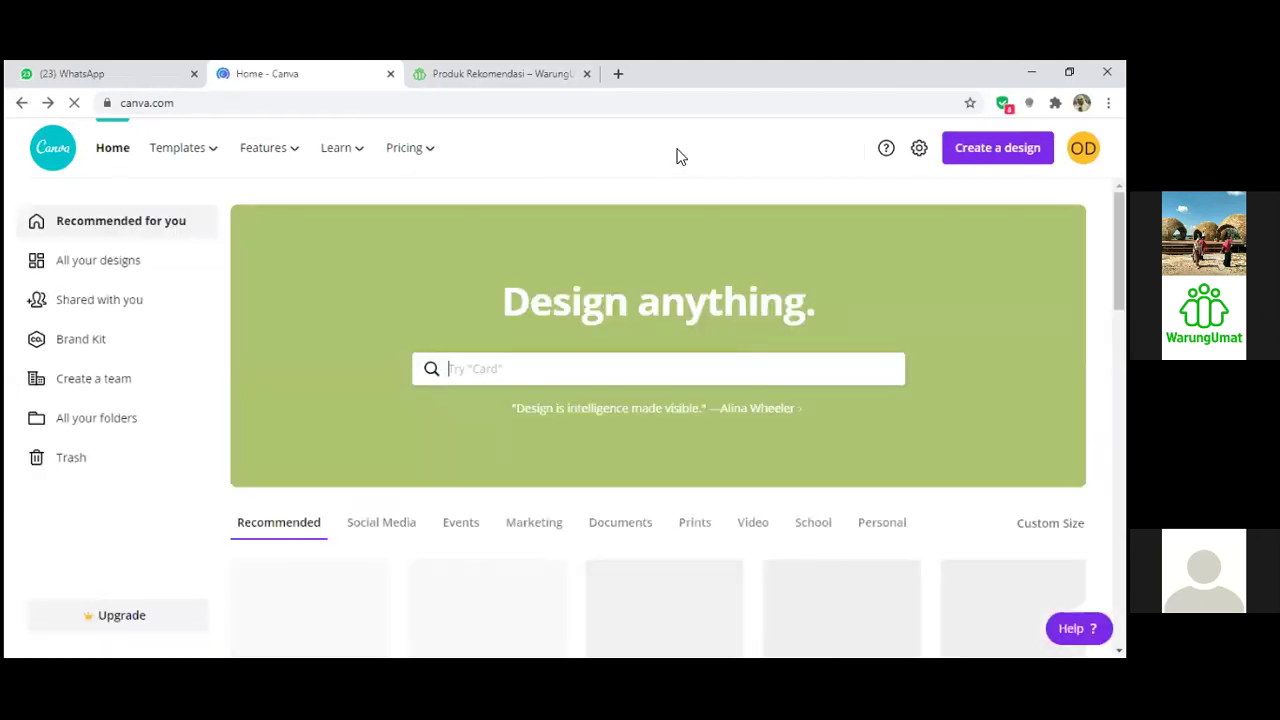
Step: Search the templates for "poster discount" and look through the results for a suitable sale poster
type("poster discount")
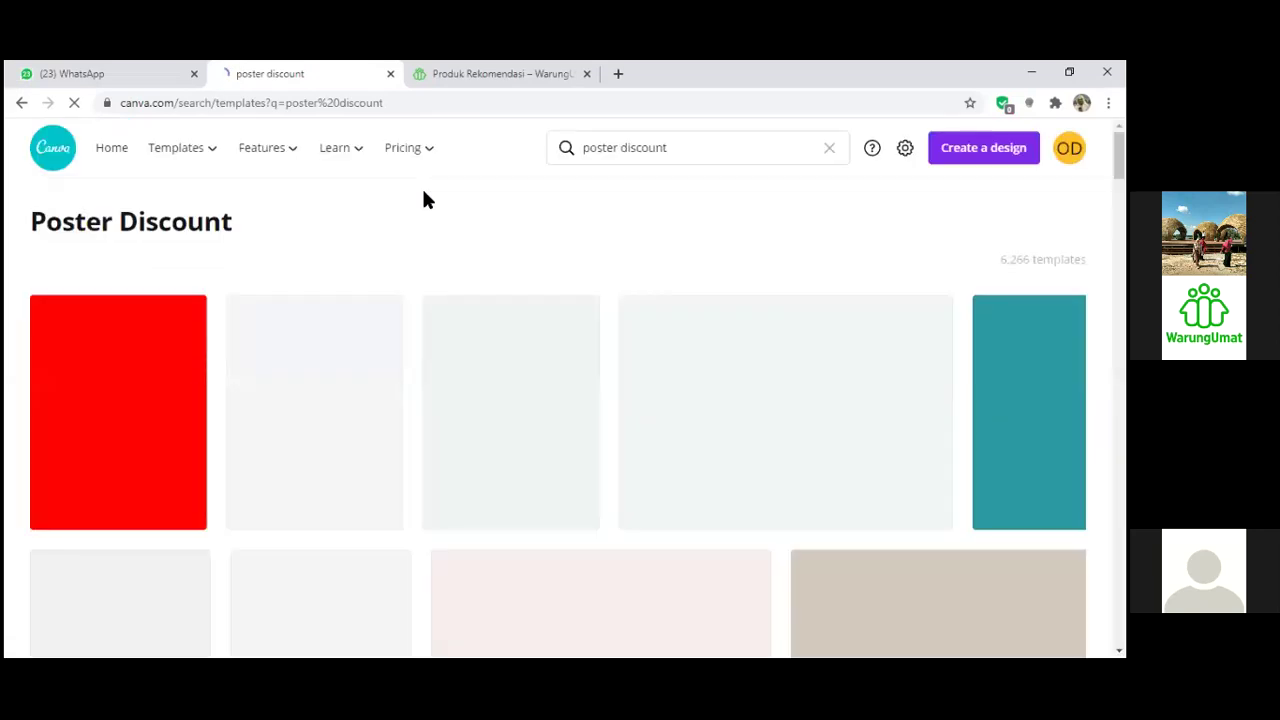
scroll(423, 195, "down", 3)
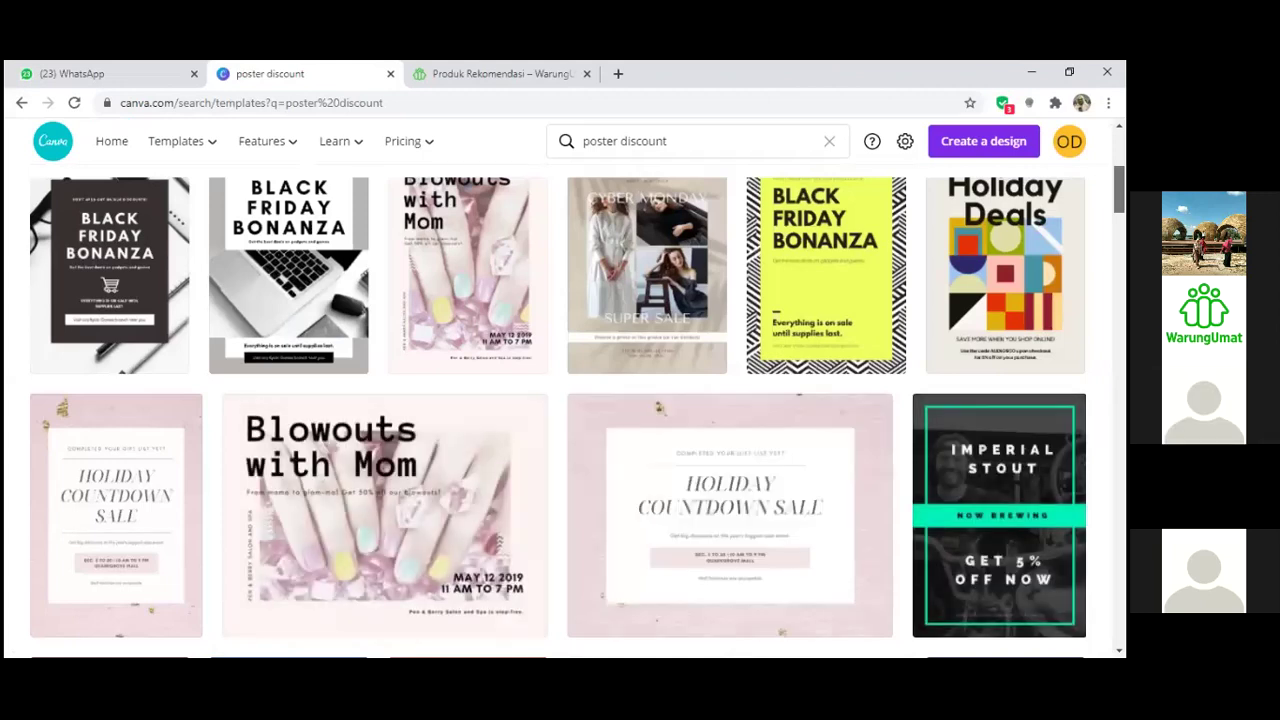
scroll(560, 420, "down", 2)
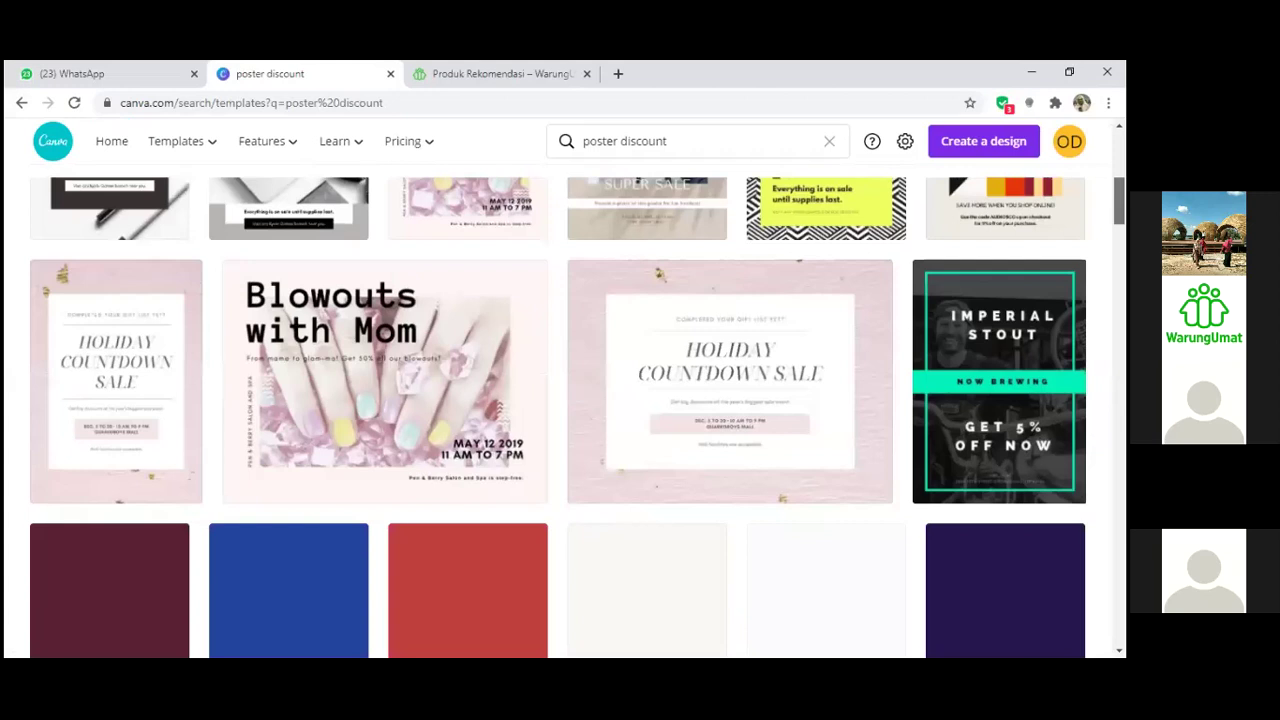
scroll(560, 420, "up", 2)
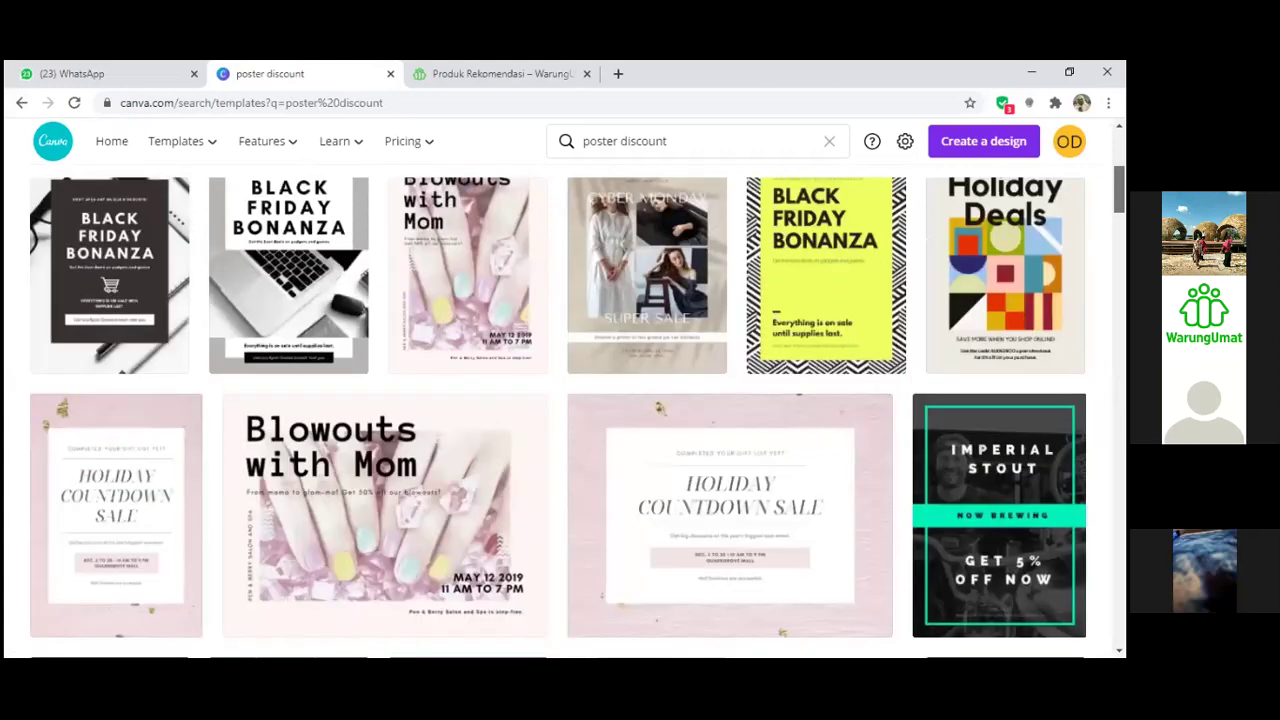
scroll(560, 420, "down", 5)
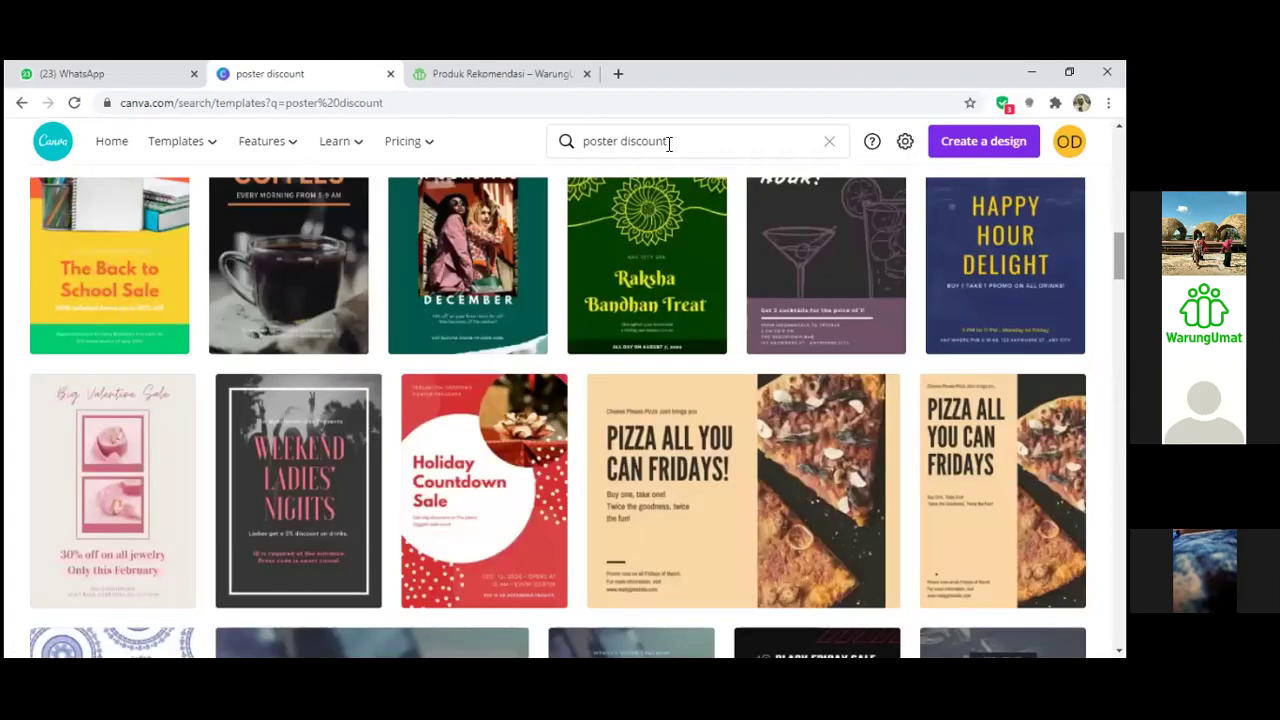
scroll(658, 146, "down", 1)
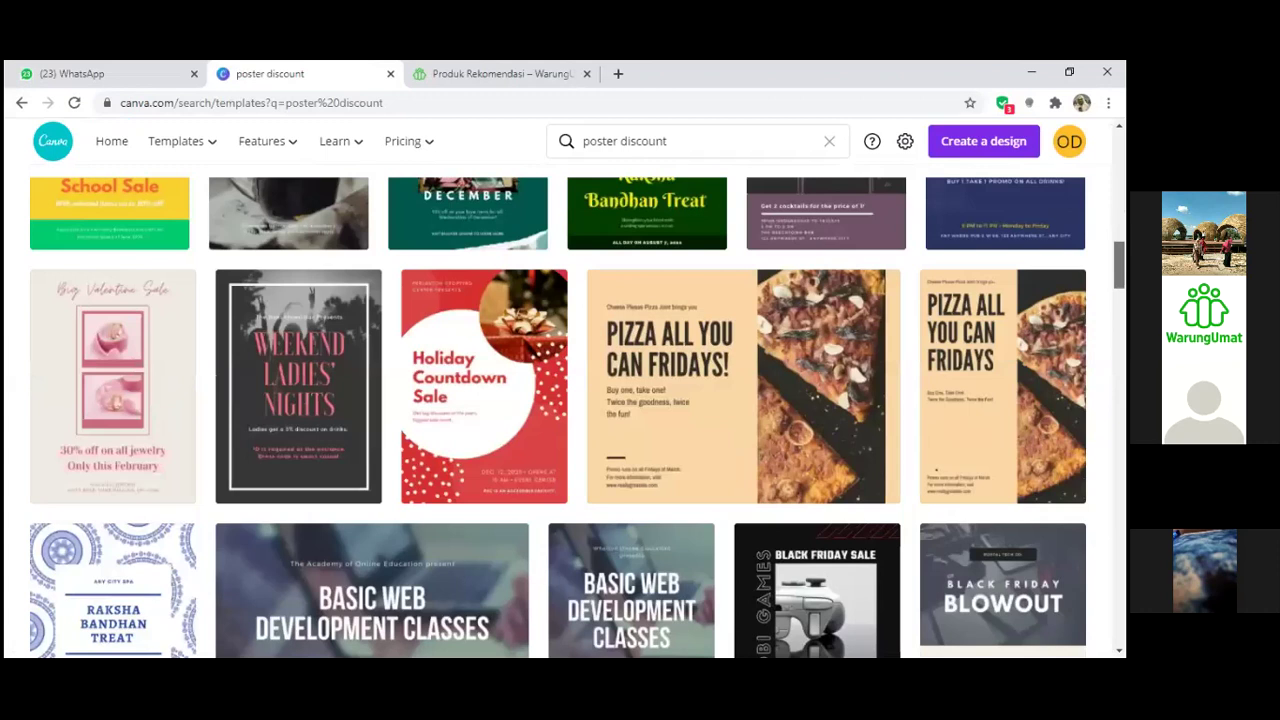
scroll(560, 410, "up", 12)
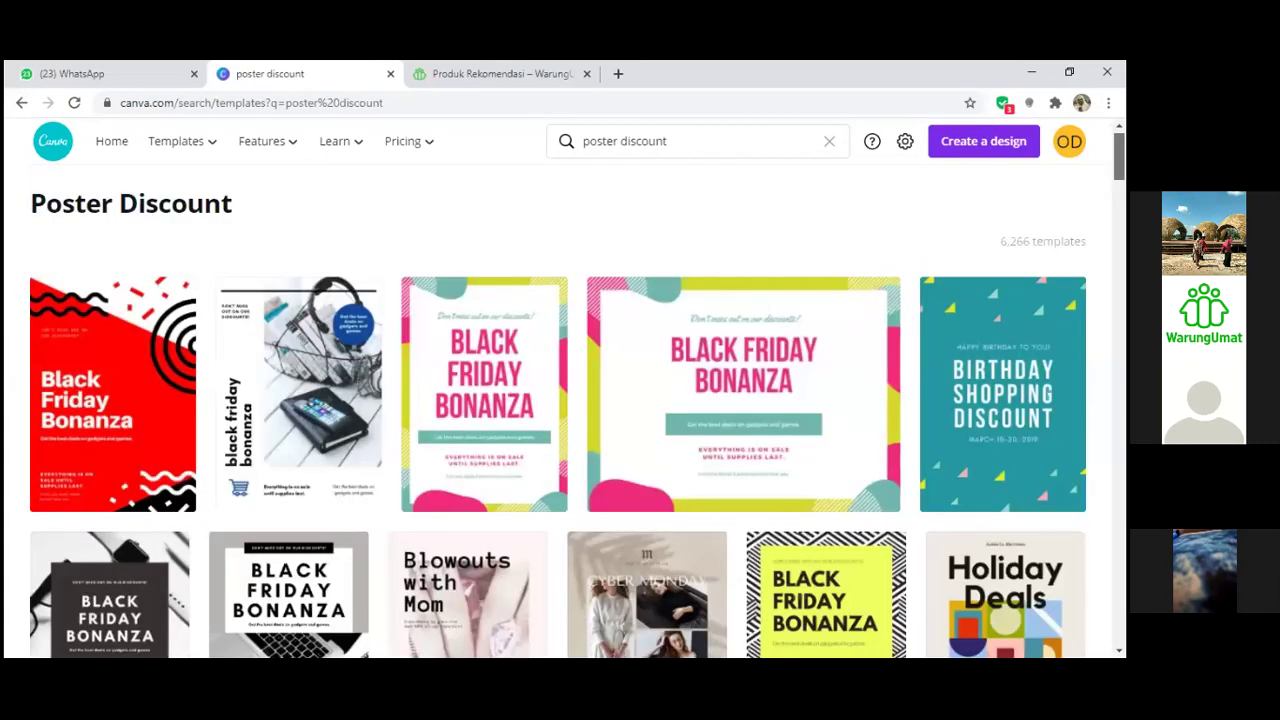
scroll(645, 198, "down", 5)
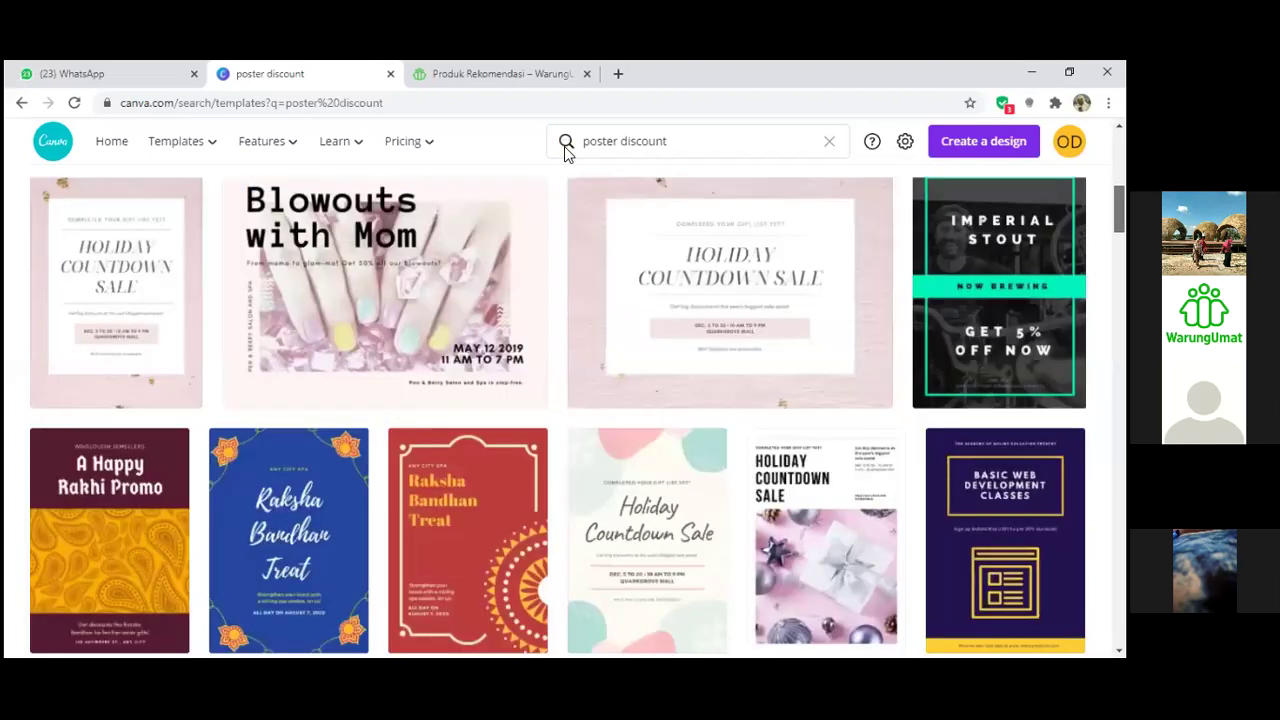
scroll(566, 150, "down", 1)
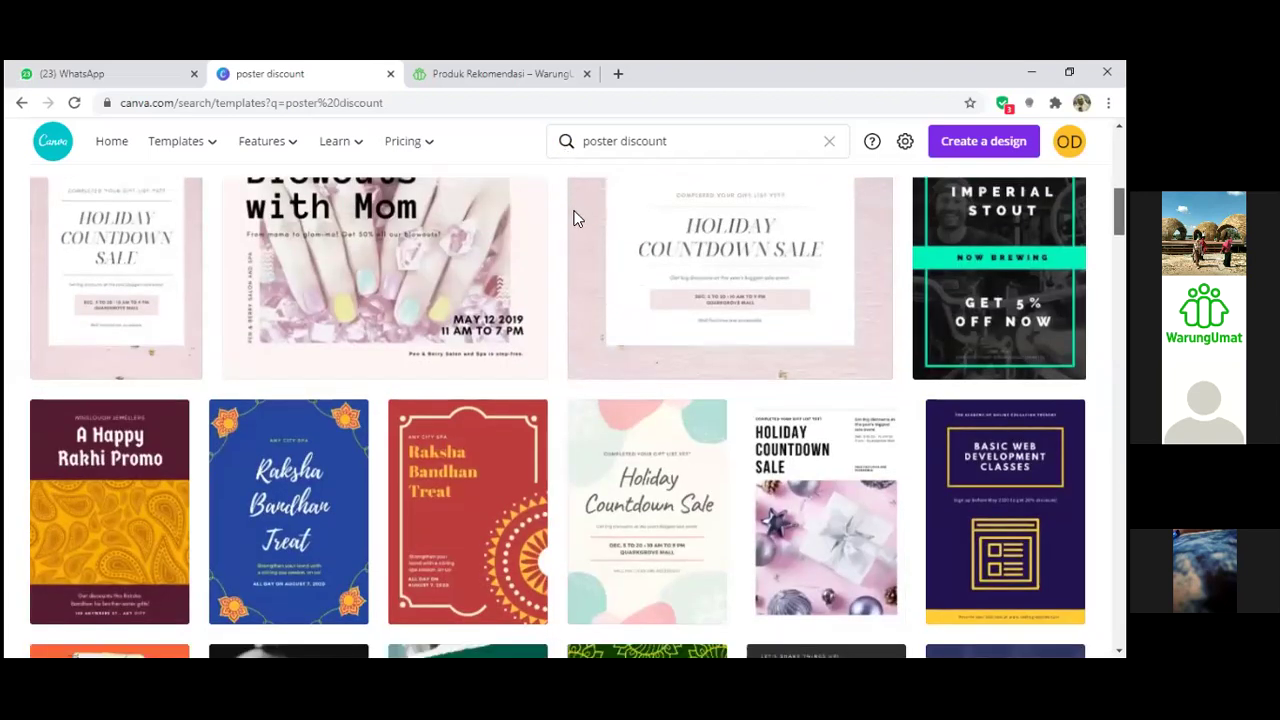
scroll(570, 251, "up", 7)
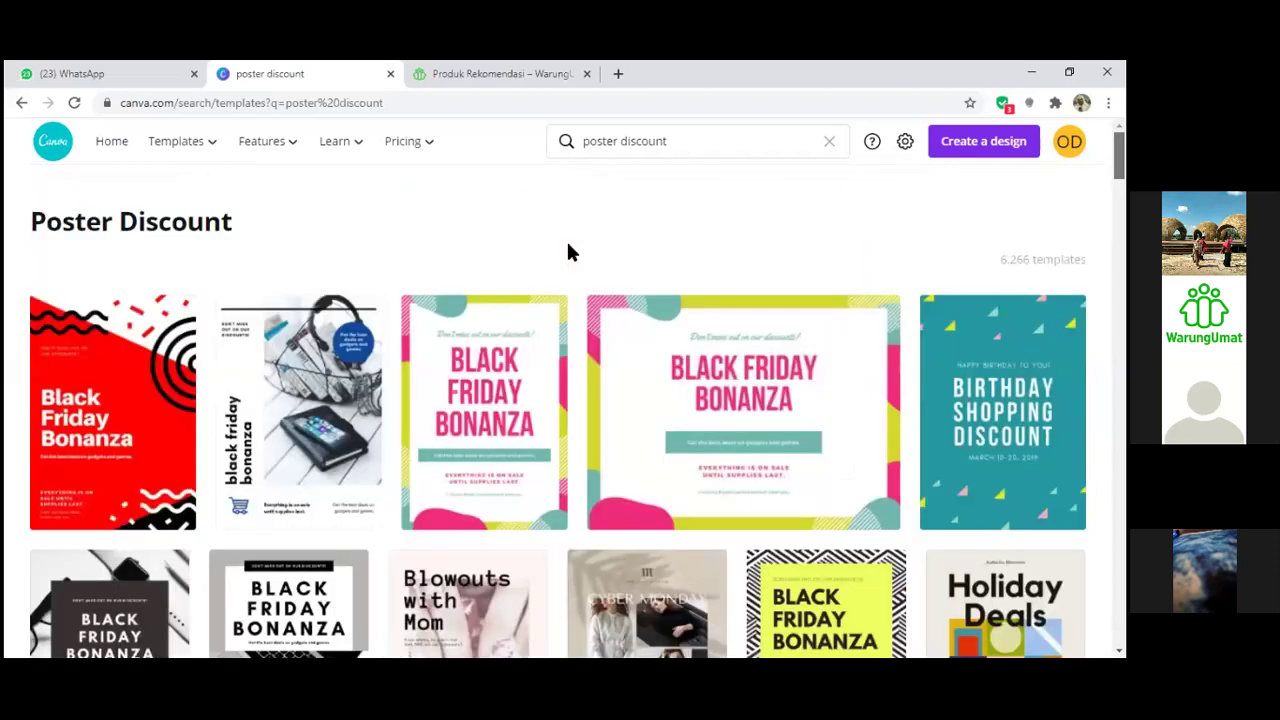
Step: Search the templates for "discount" and open the blue shoes "EXTRA 15% OFF" birthday template for editing
key("alt+Left")
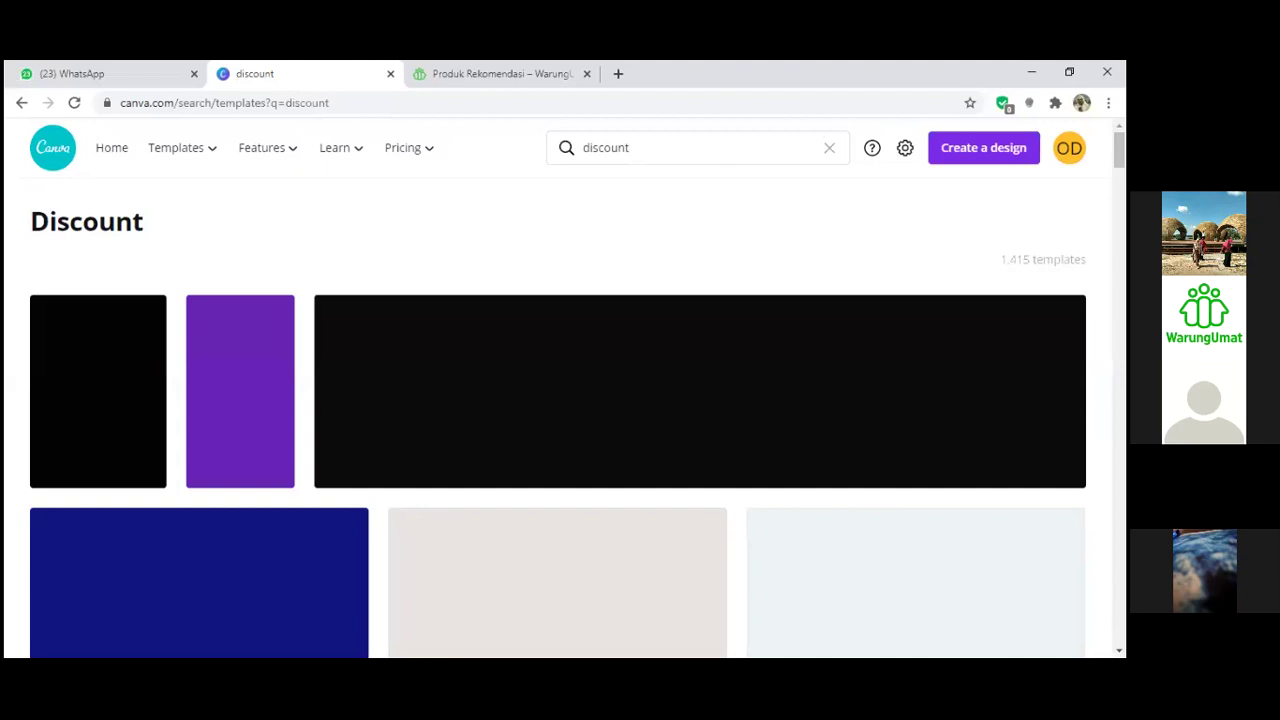
scroll(558, 400, "down", 2)
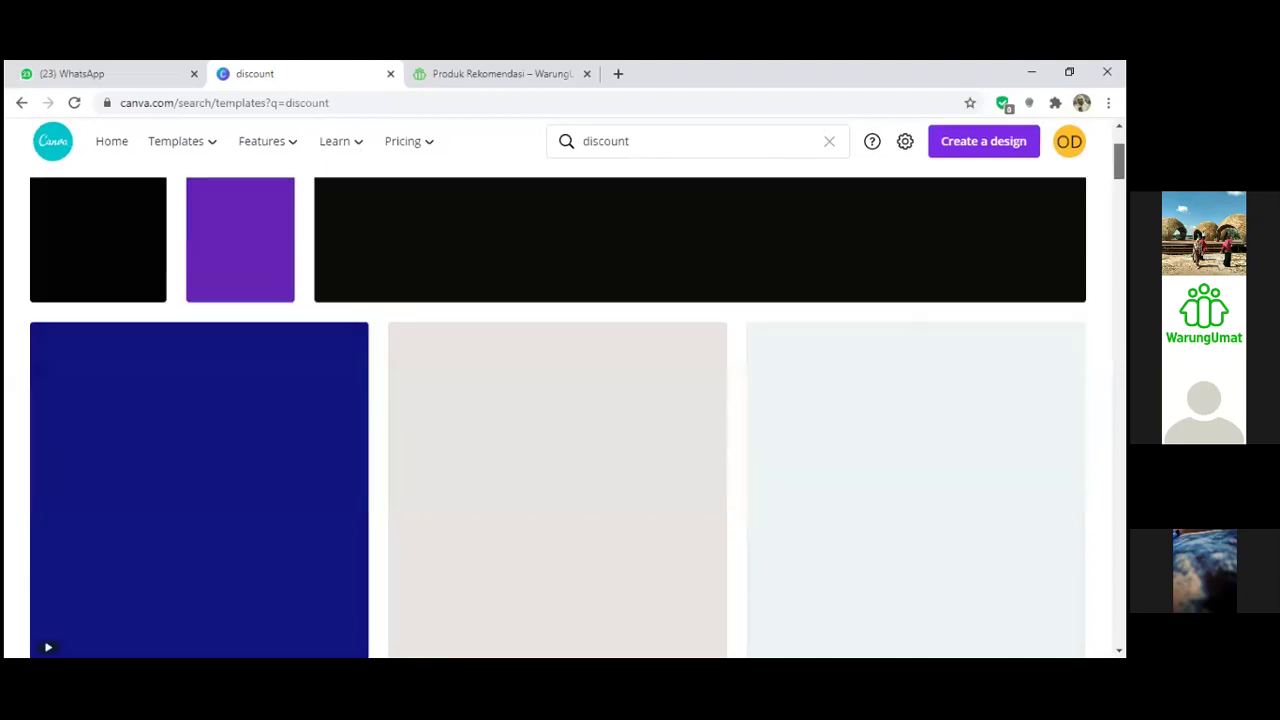
scroll(815, 188, "up", 2)
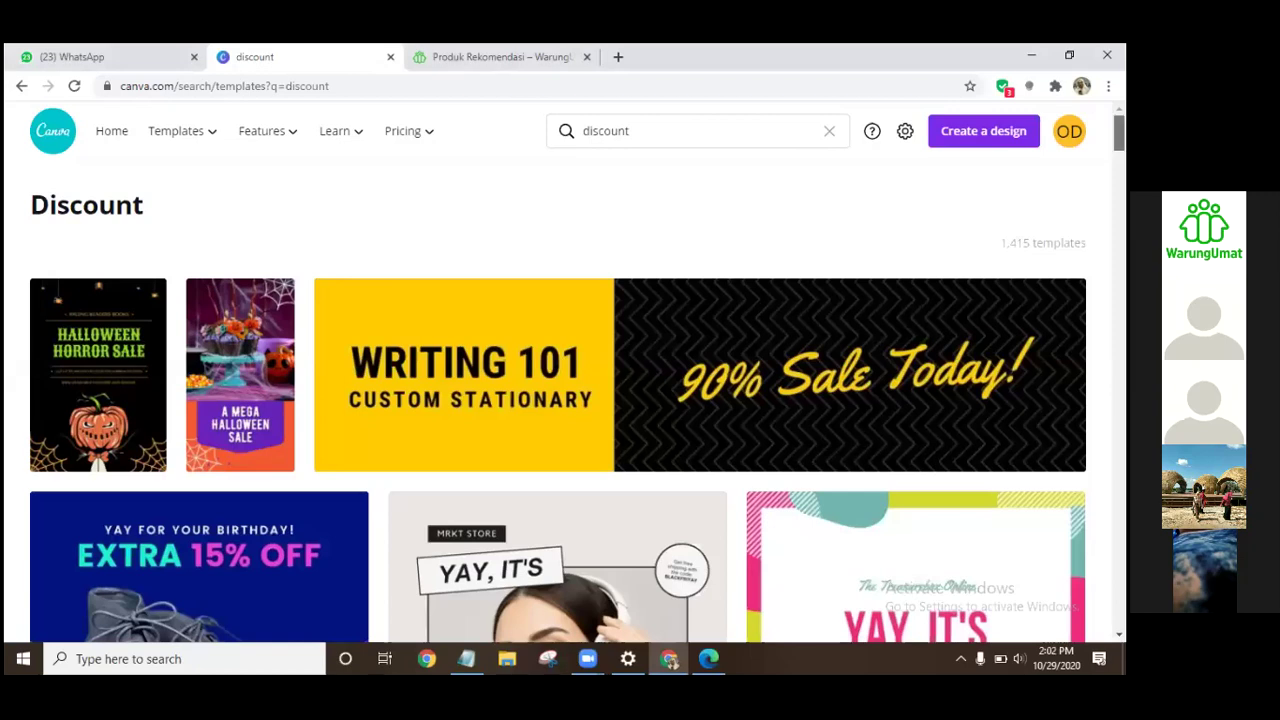
scroll(558, 400, "down", 3)
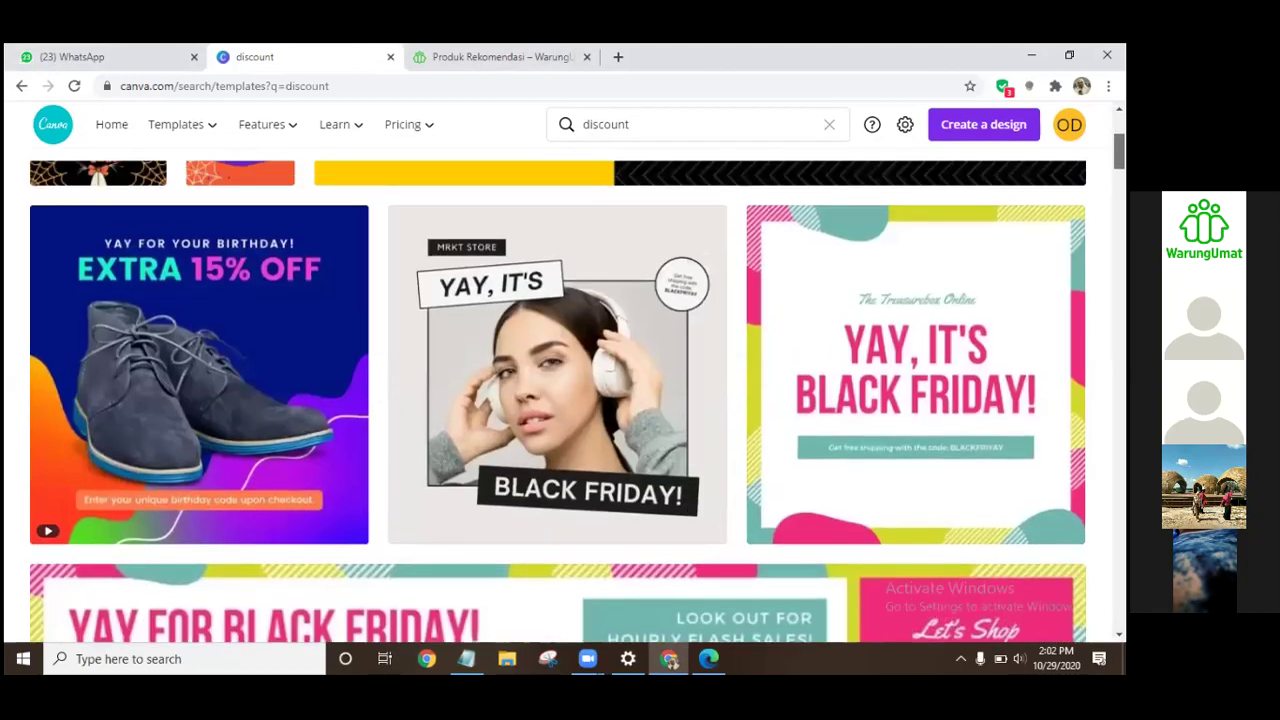
scroll(558, 400, "down", 1)
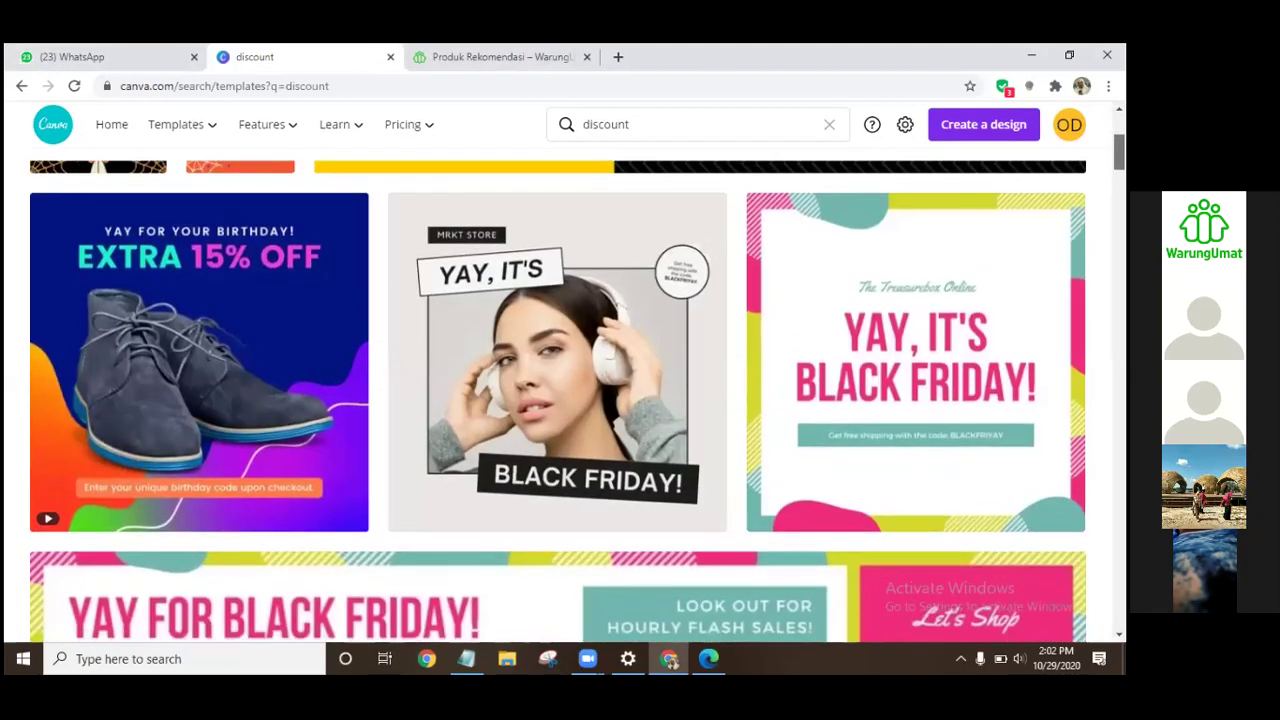
scroll(558, 400, "down", 2)
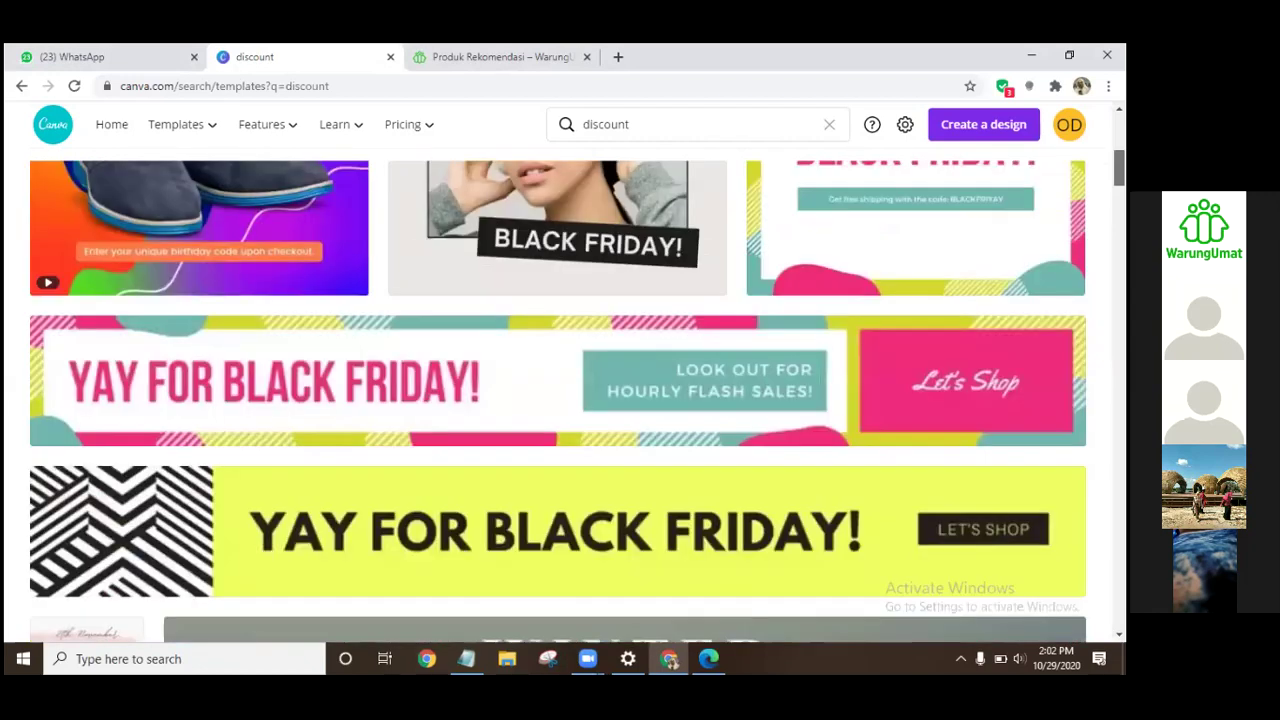
scroll(250, 325, "up", 4)
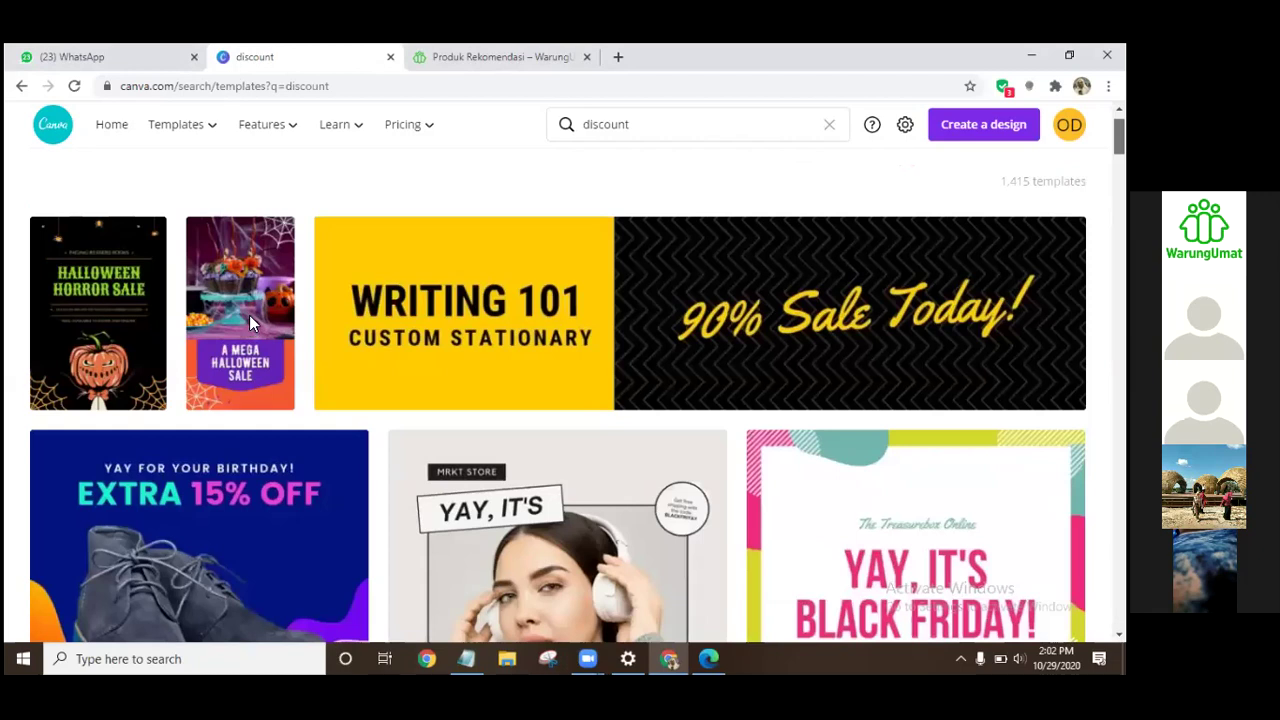
scroll(309, 107, "down", 2)
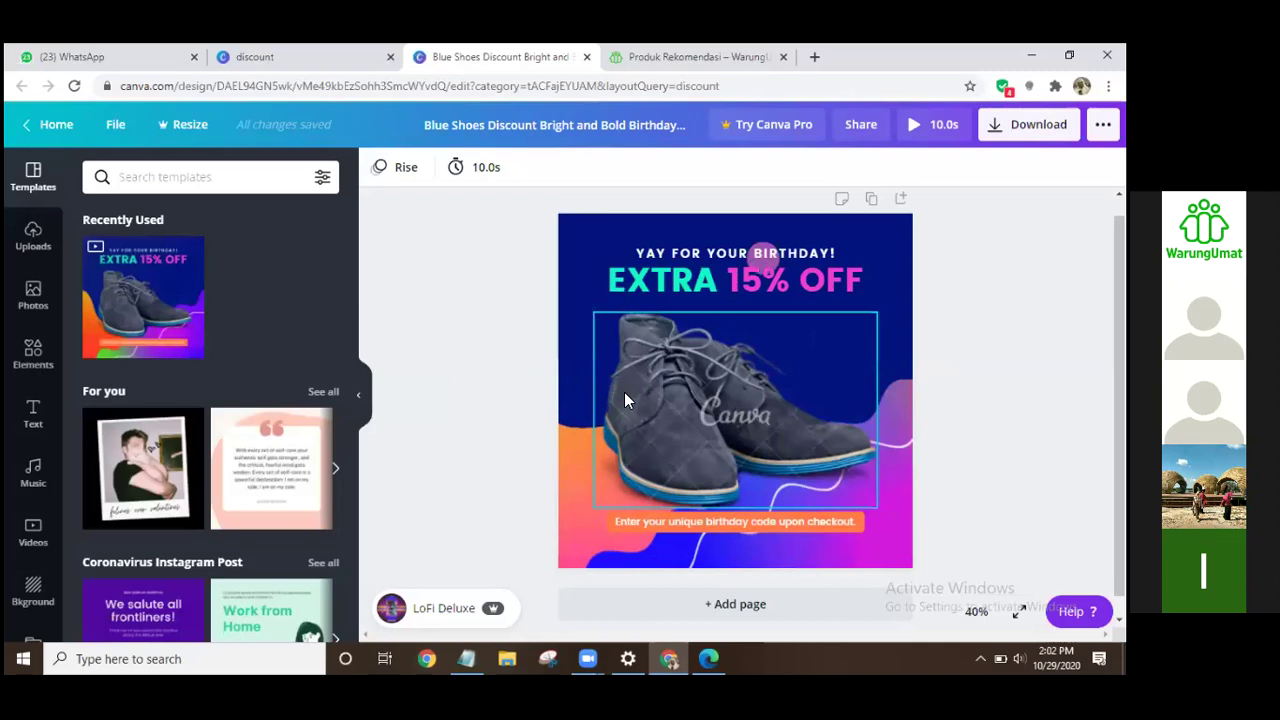
Step: Delete the shoe photo from the middle of the design
left_click(718, 421)
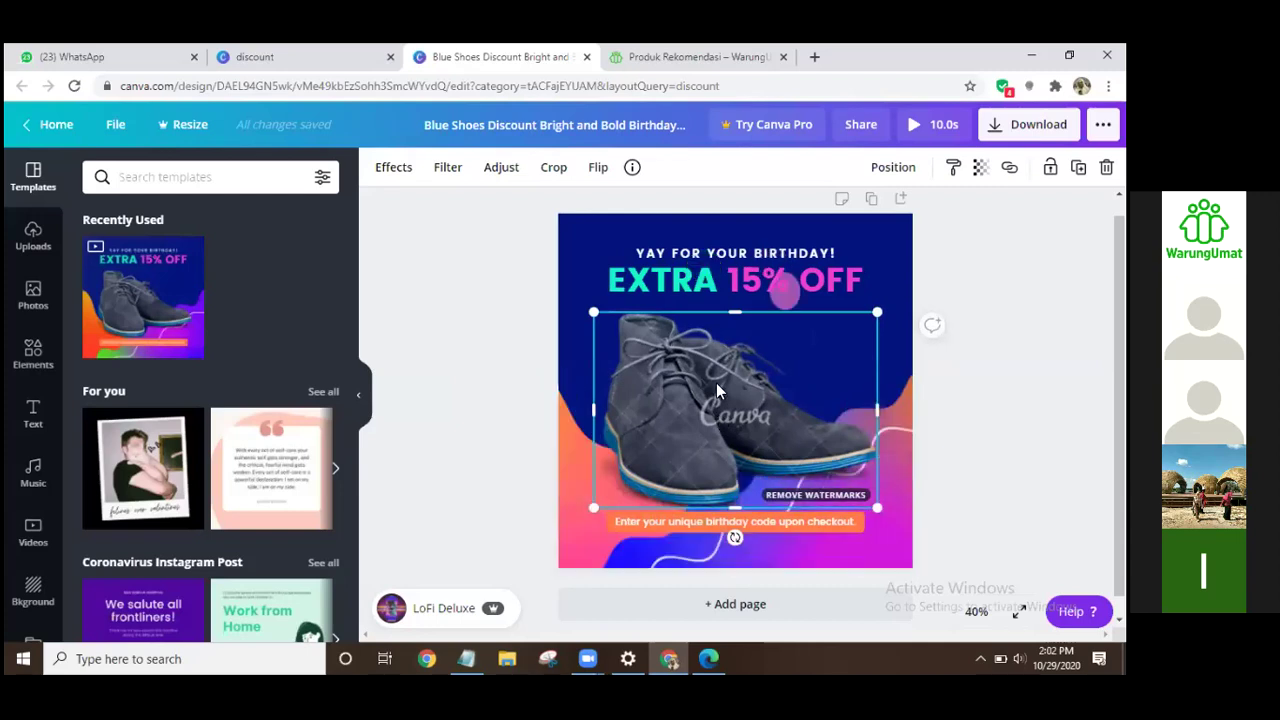
key("Delete")
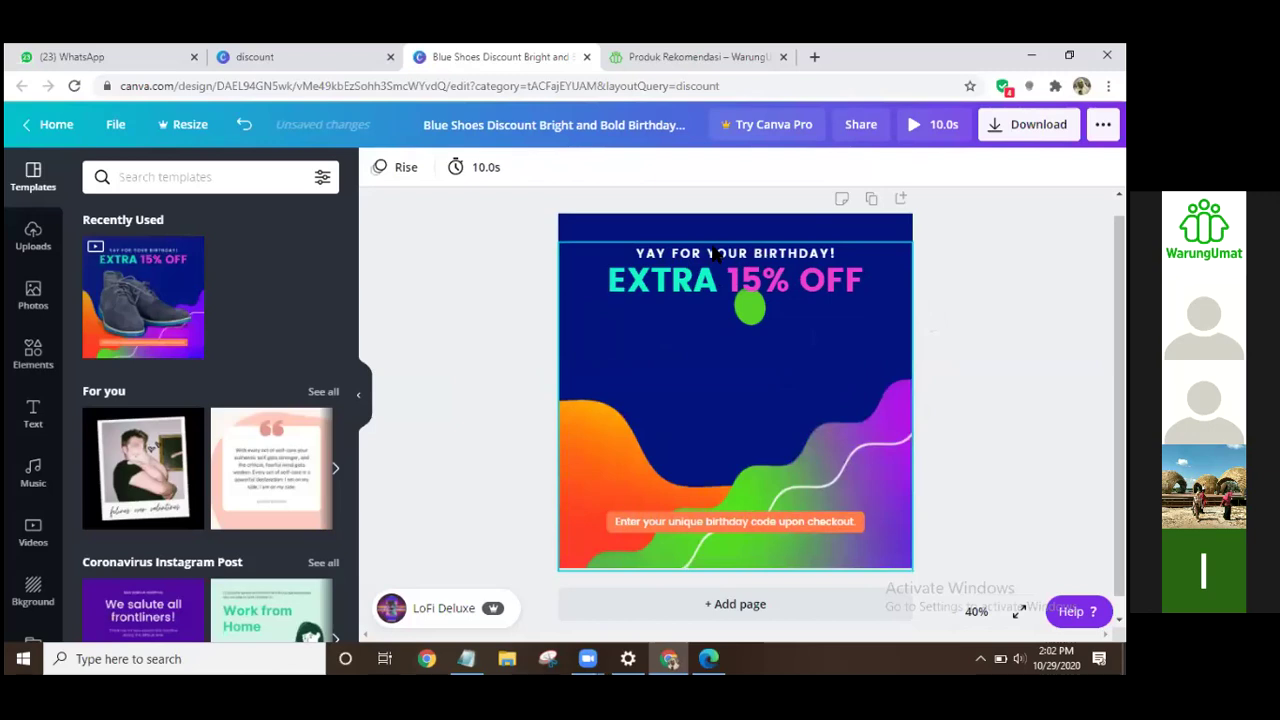
Step: Replace the large headline "EXTRA 15% OFF" with "DISKON ONGKIR"
left_click(800, 253)
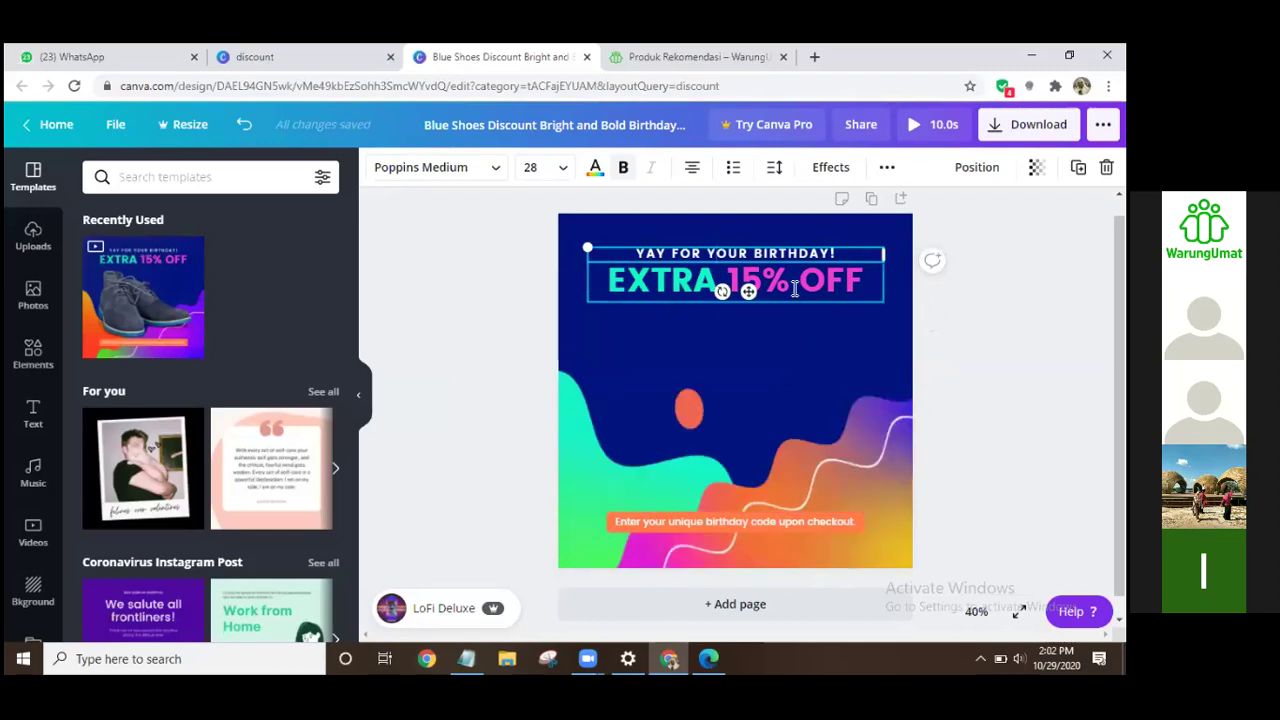
left_click(730, 278)
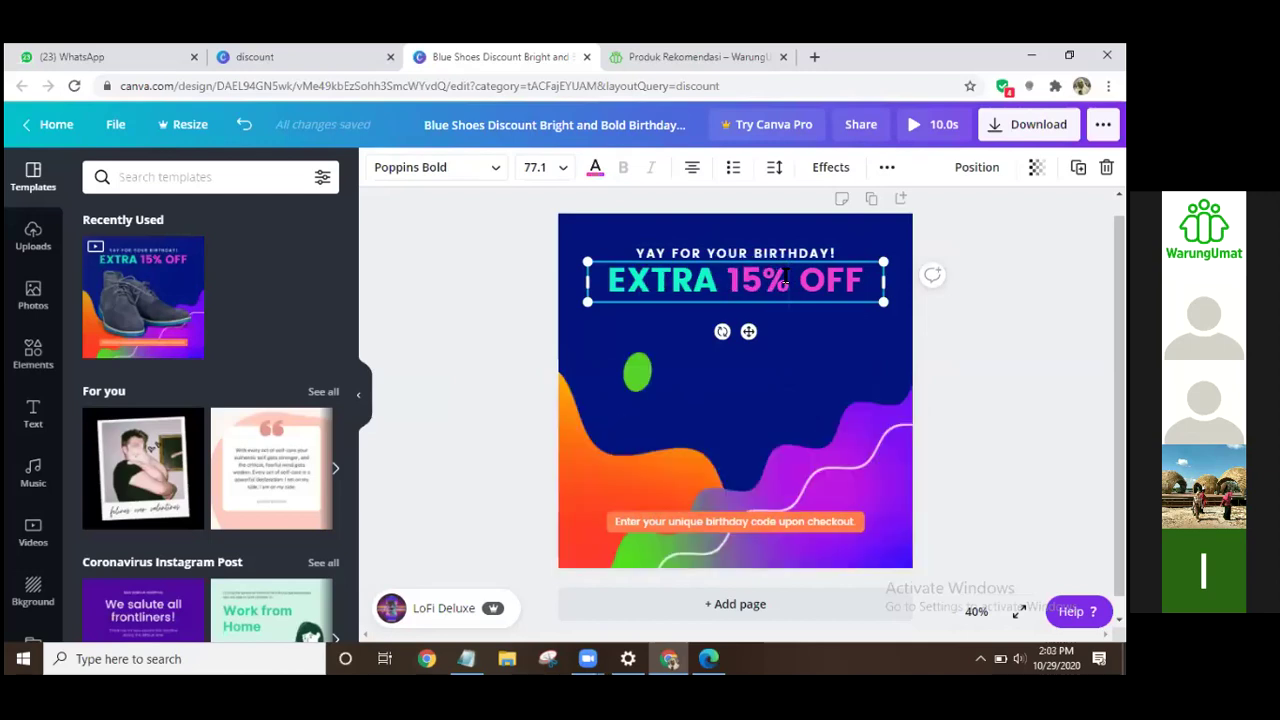
left_click_drag(786, 280, 609, 285)
type("DI")
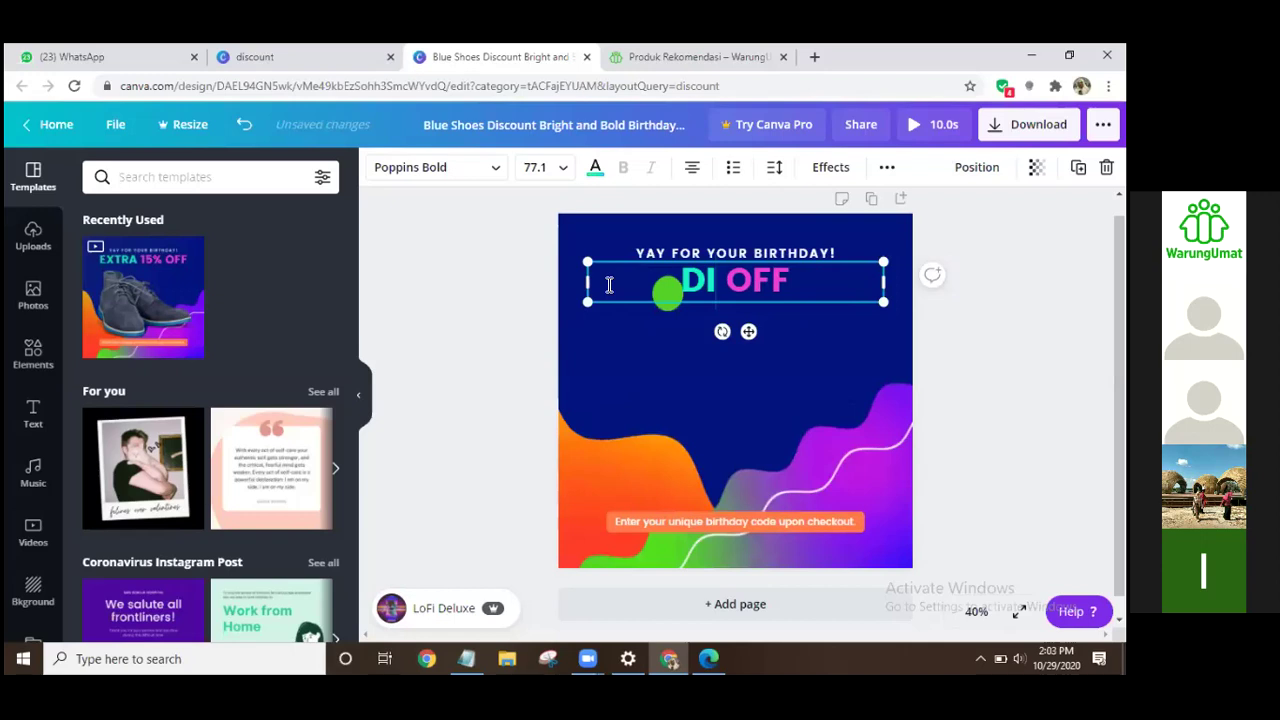
type("SKON ONGKIR")
left_click_drag(772, 300, 694, 298)
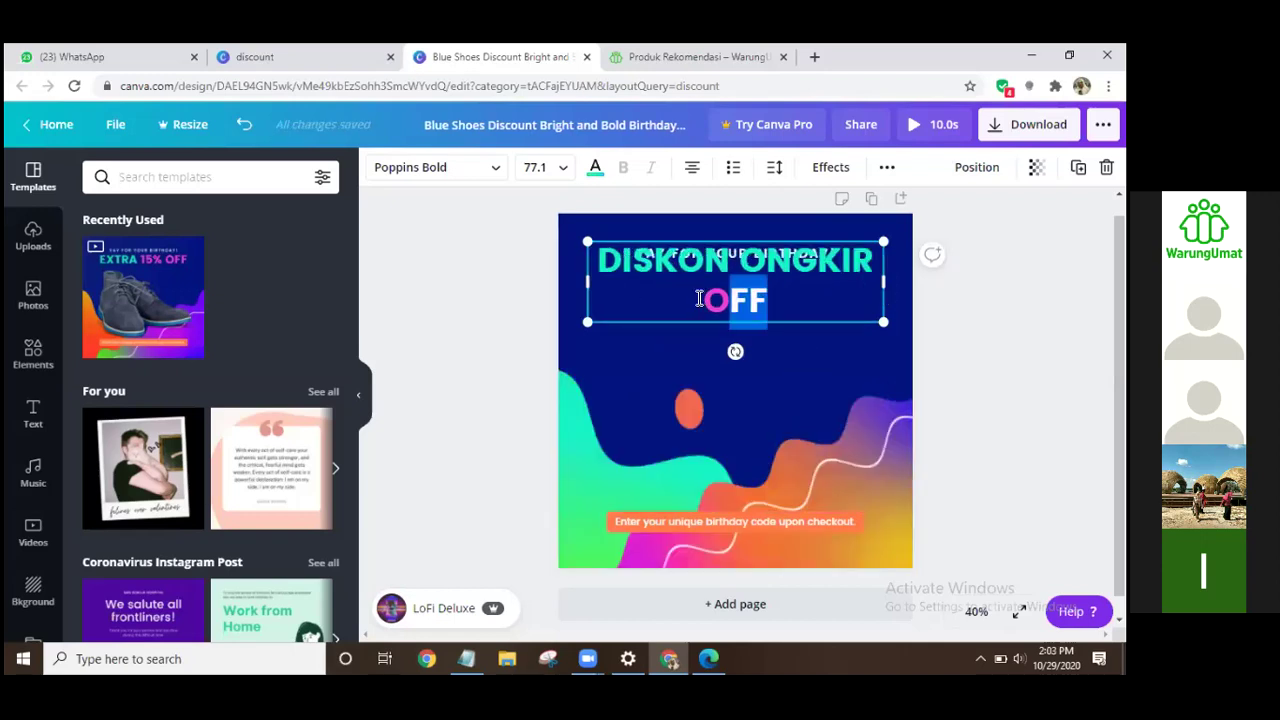
key("BackSpace")
Step: Change the small line above the headline to "HARI SUMPAH PEMUDA"
left_click(838, 253)
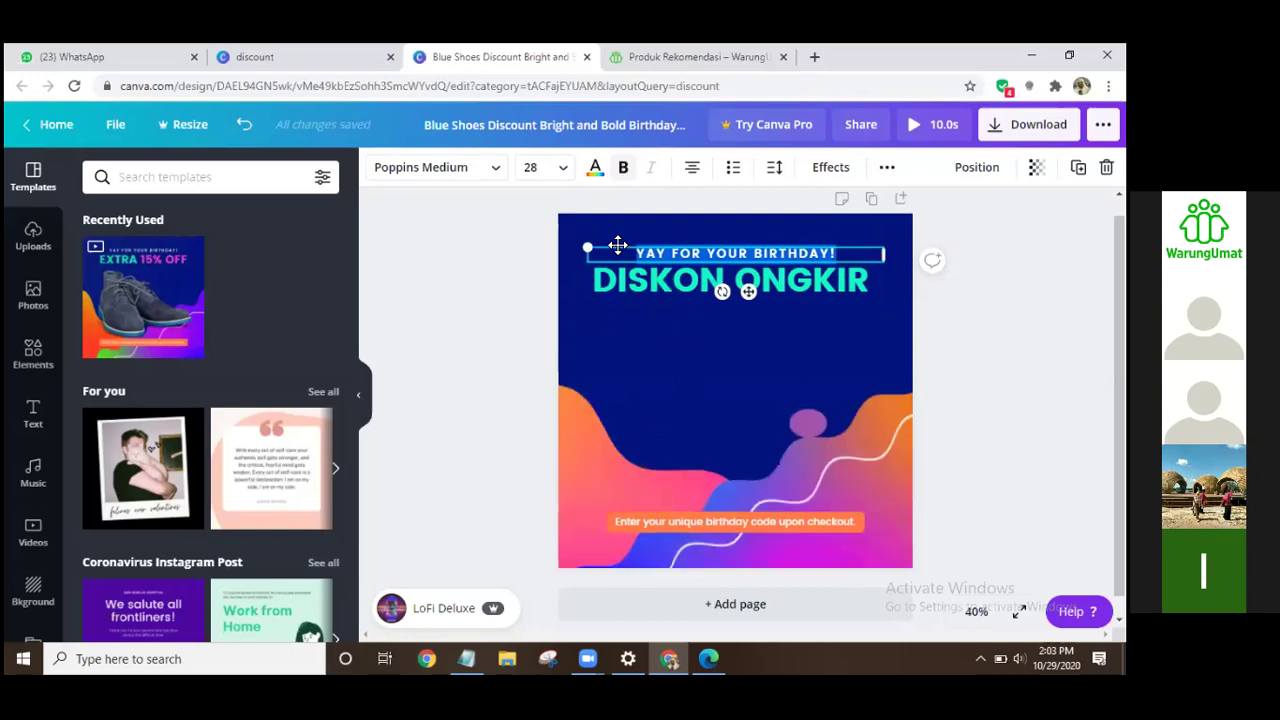
type("HARI SU")
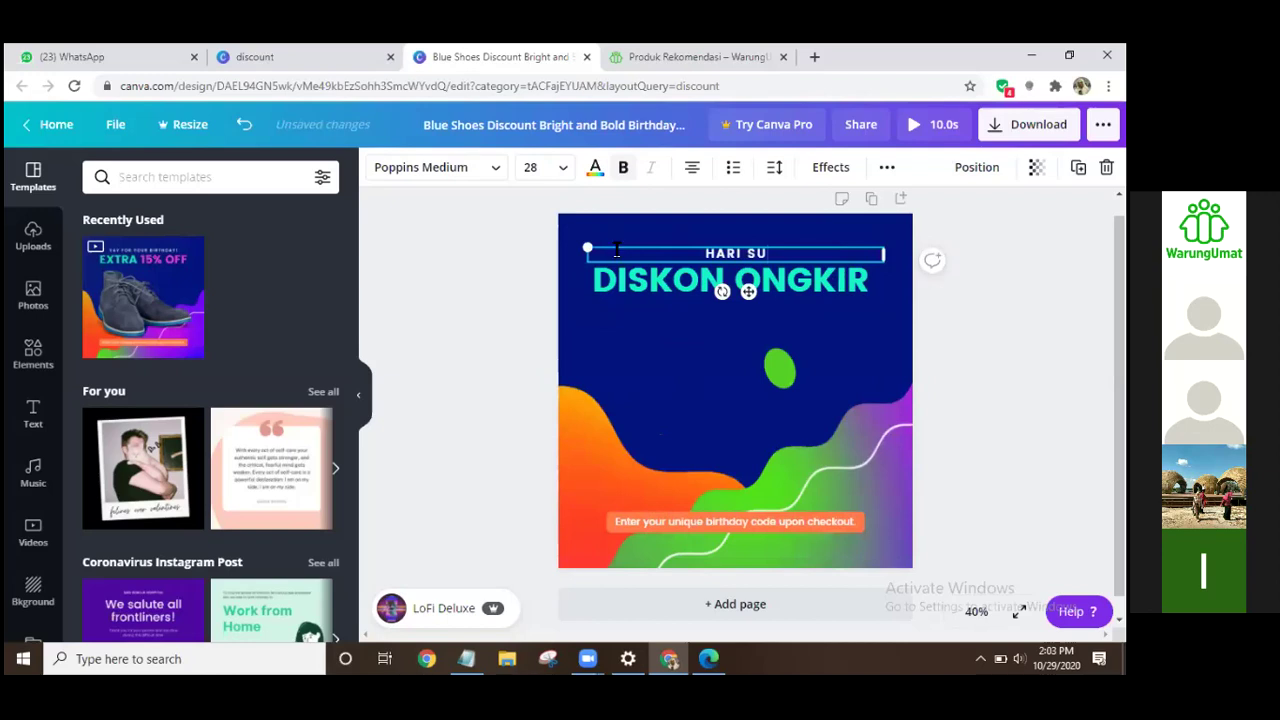
type("MPAH PEMUDA")
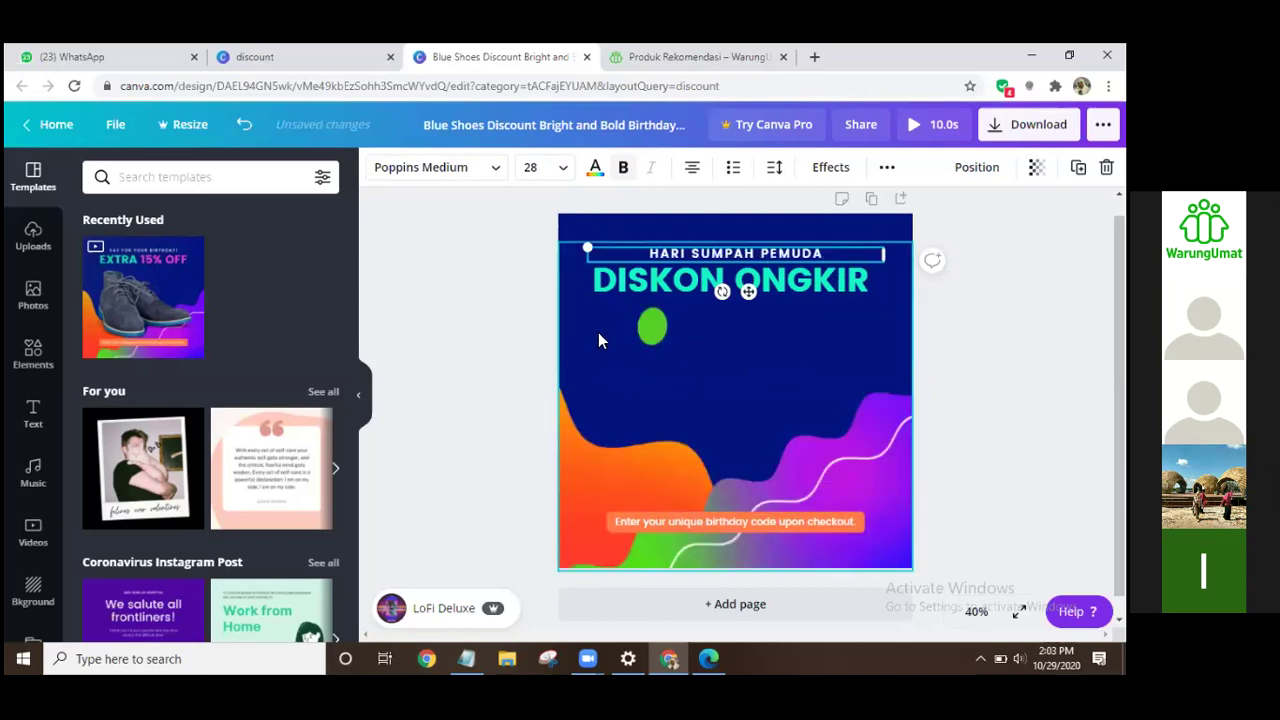
left_click(786, 214)
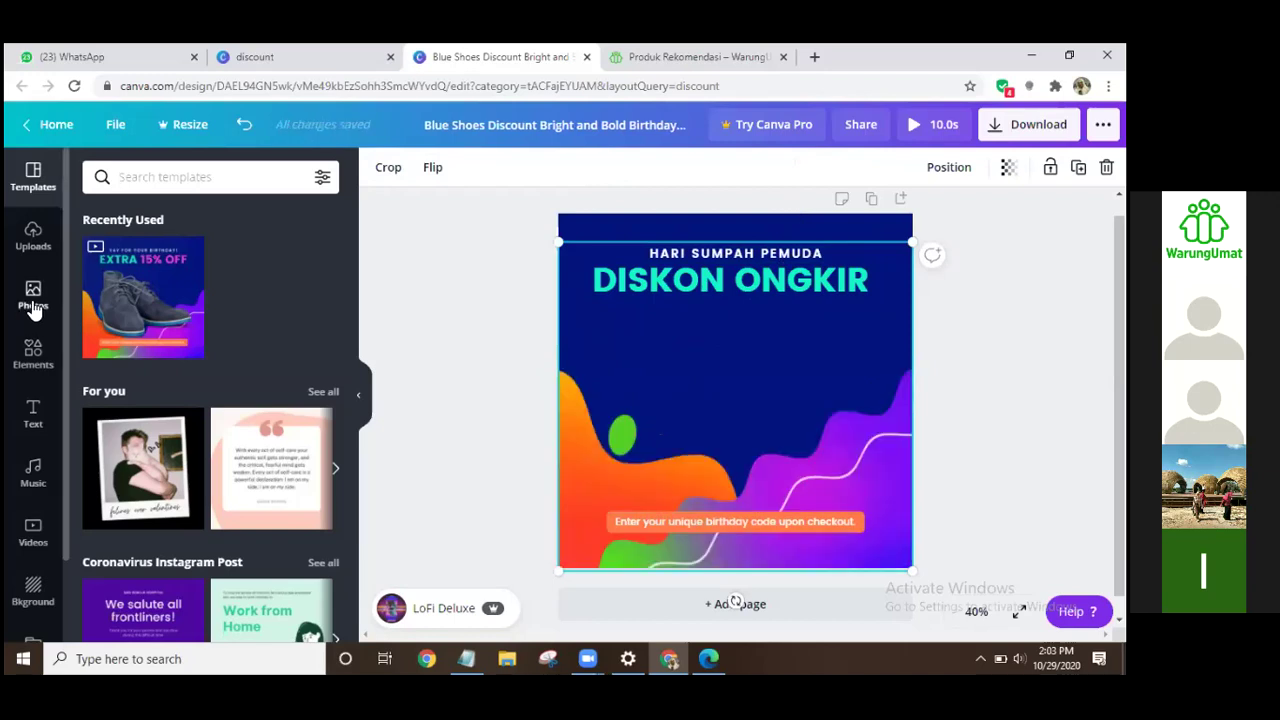
Step: Remove the birthday code text from the orange bar and open the uploaded images
left_click(686, 521)
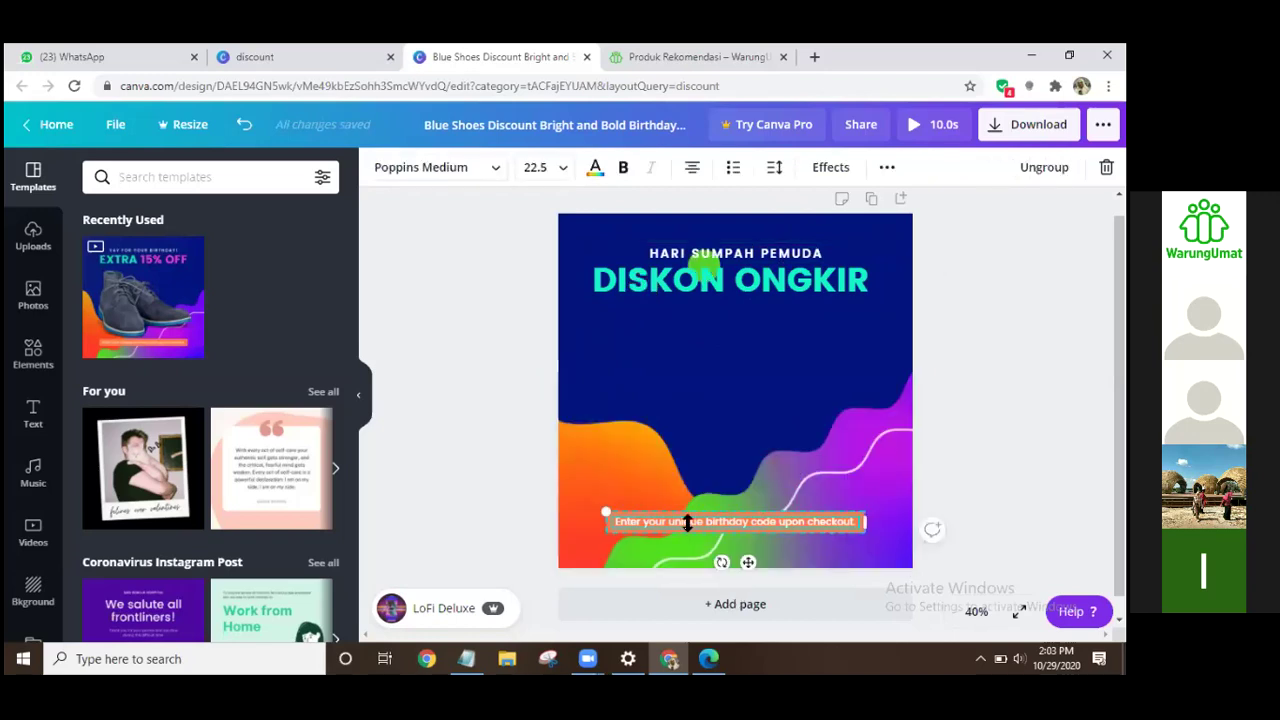
left_click(52, 298)
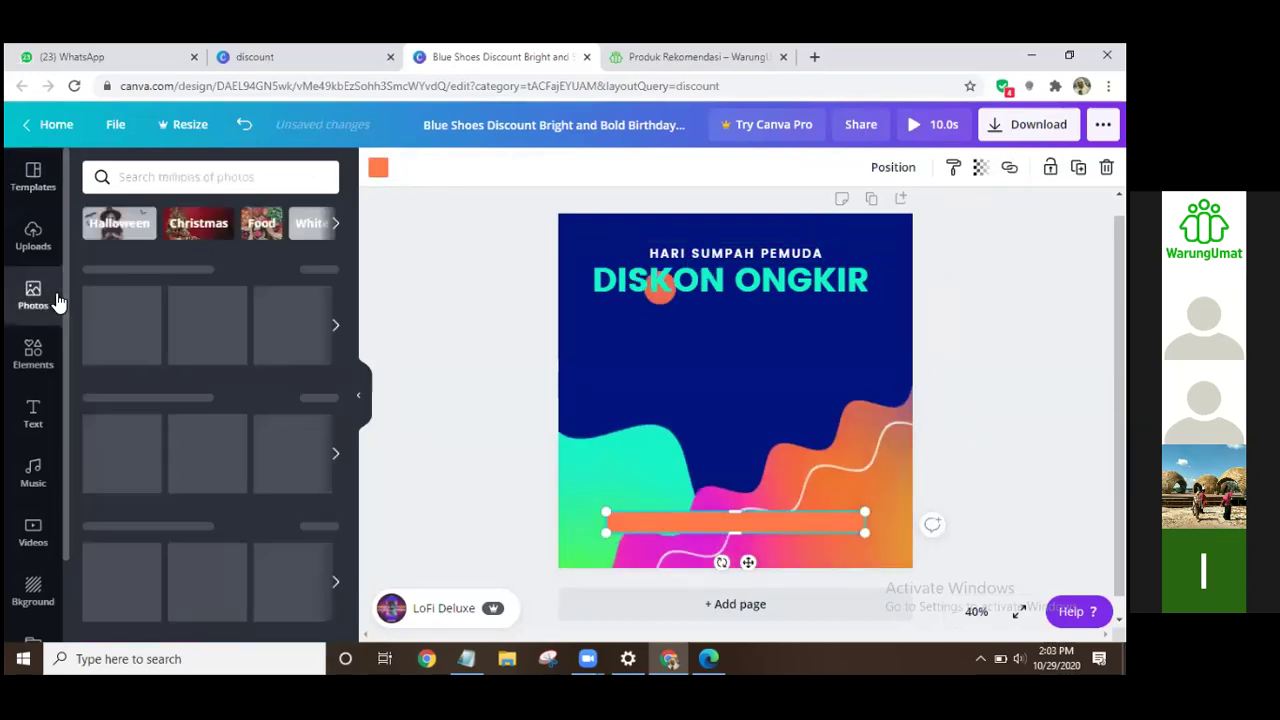
left_click(40, 238)
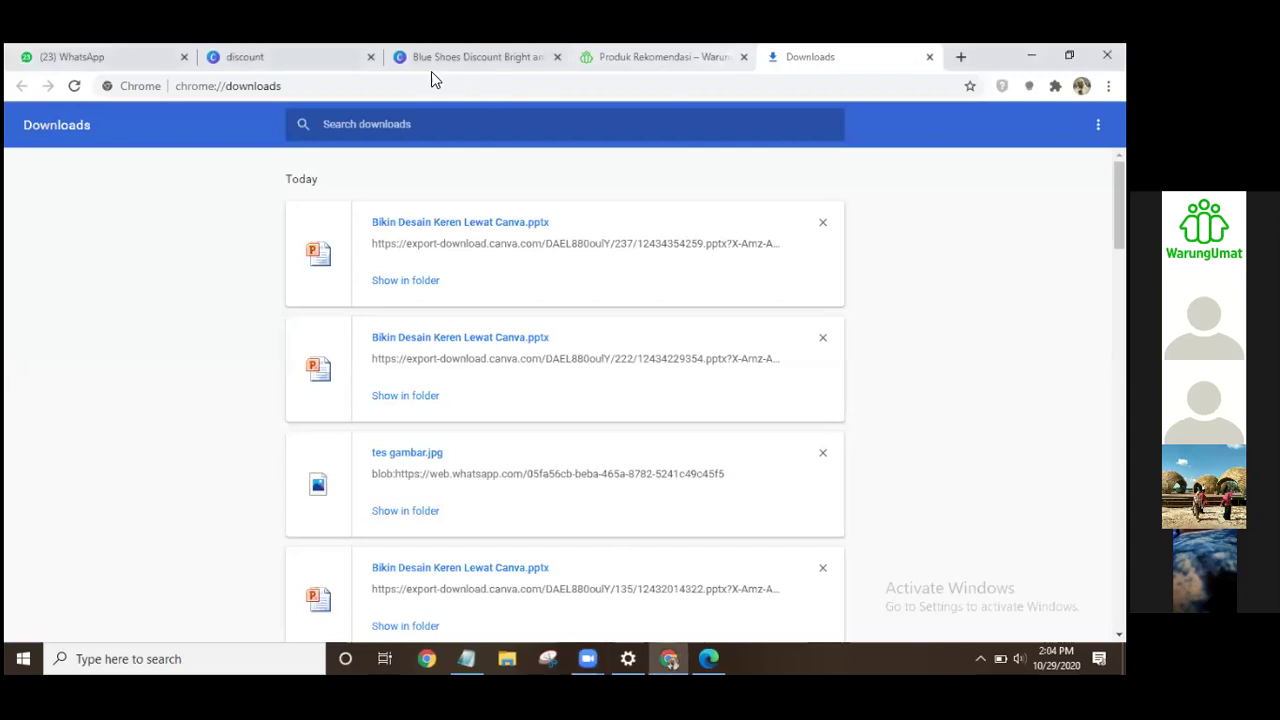
Step: Switch to the WarungUmat store page and browse the recommended products for one to feature on the poster
key("ctrl+shift+Tab")
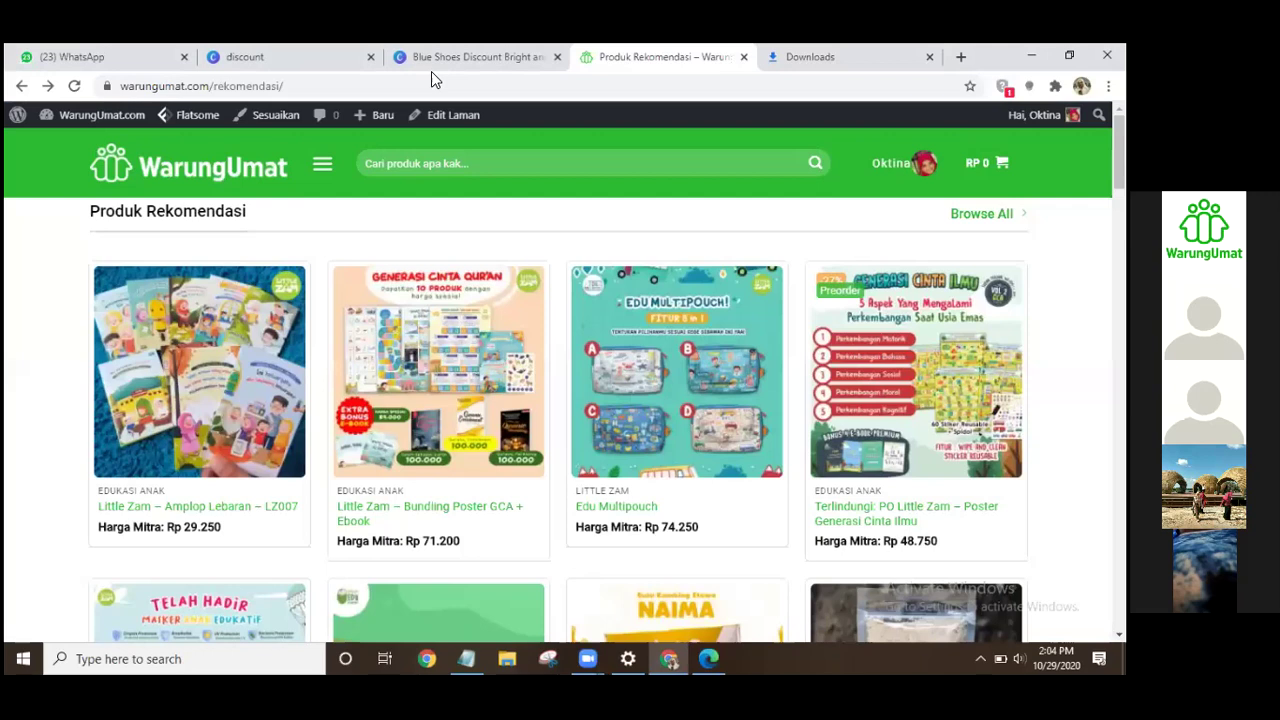
key("ctrl+shift+Tab")
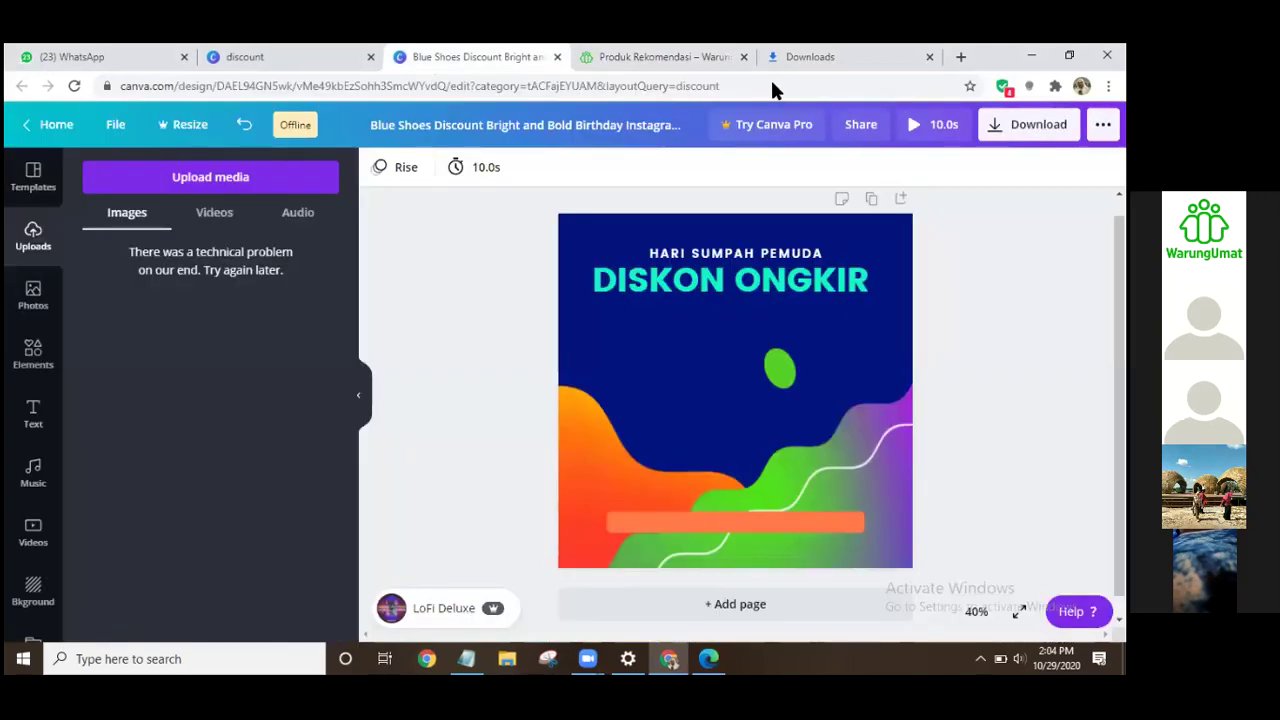
key("ctrl+Tab")
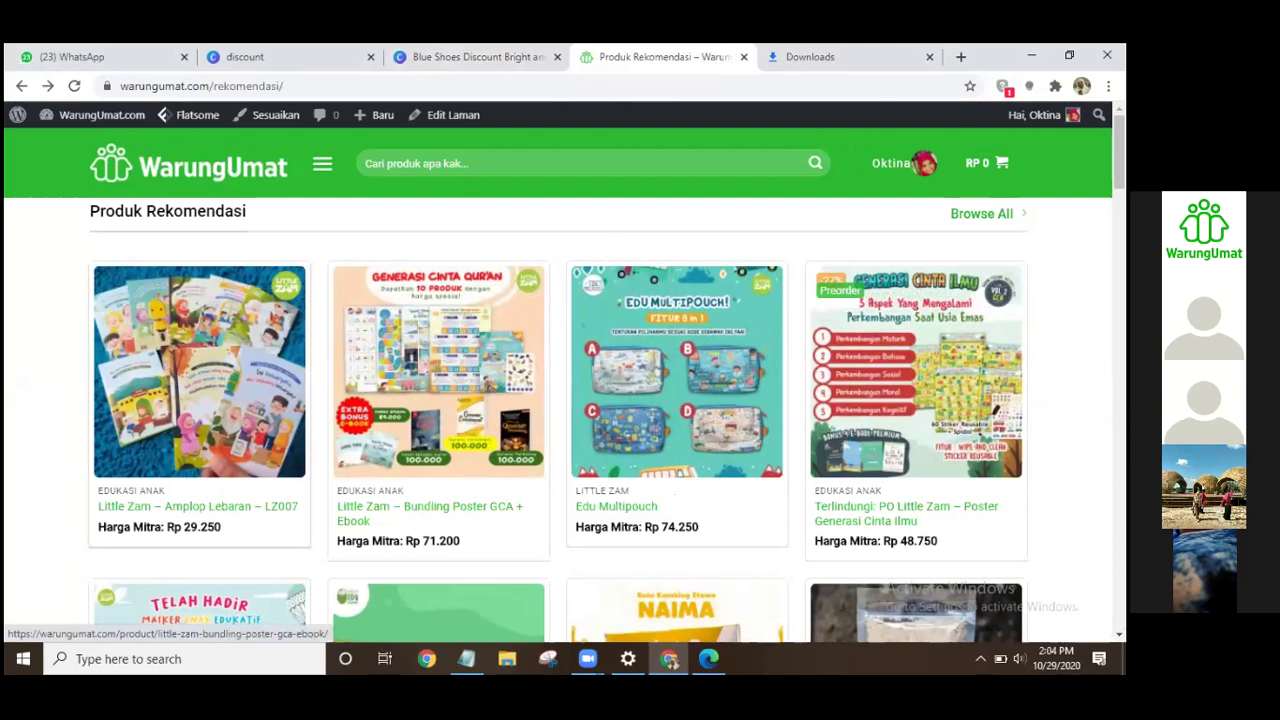
scroll(560, 380, "down", 1)
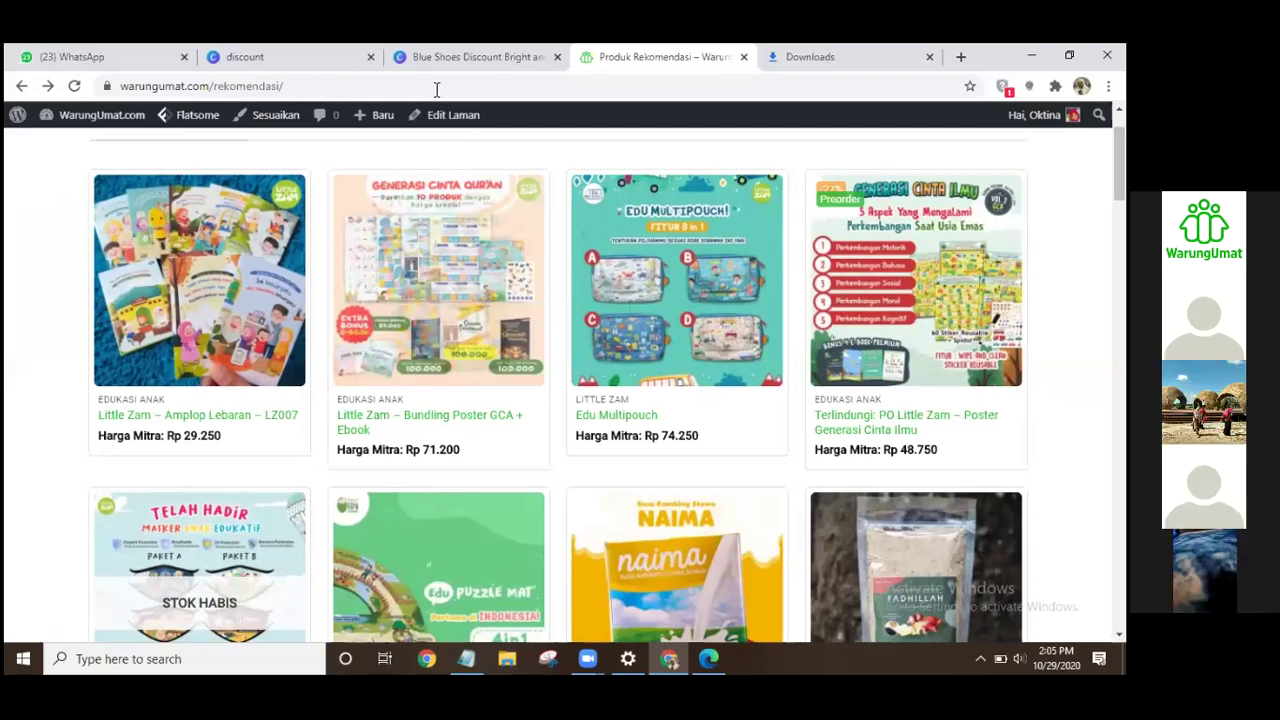
scroll(444, 92, "up", 1)
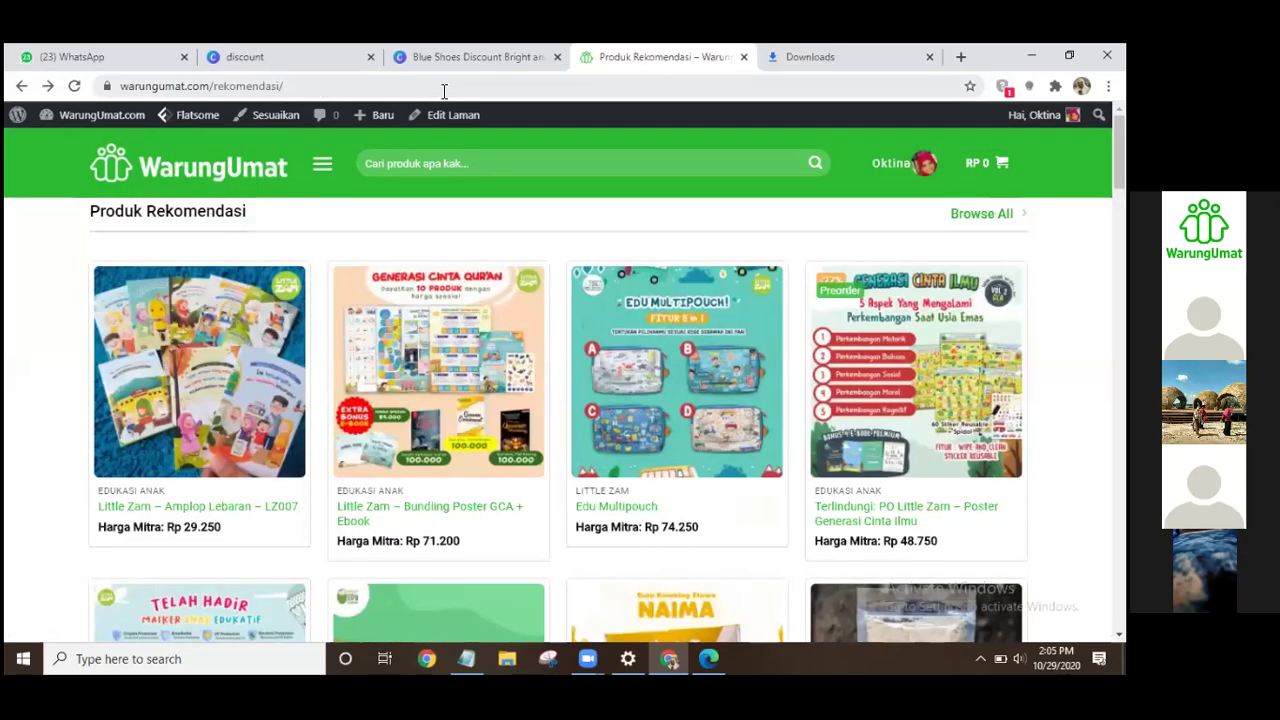
Step: Open the store's katalog page and go to its Produk Rekomendasi category
double_click(318, 86)
type("katalog")
key("Return")
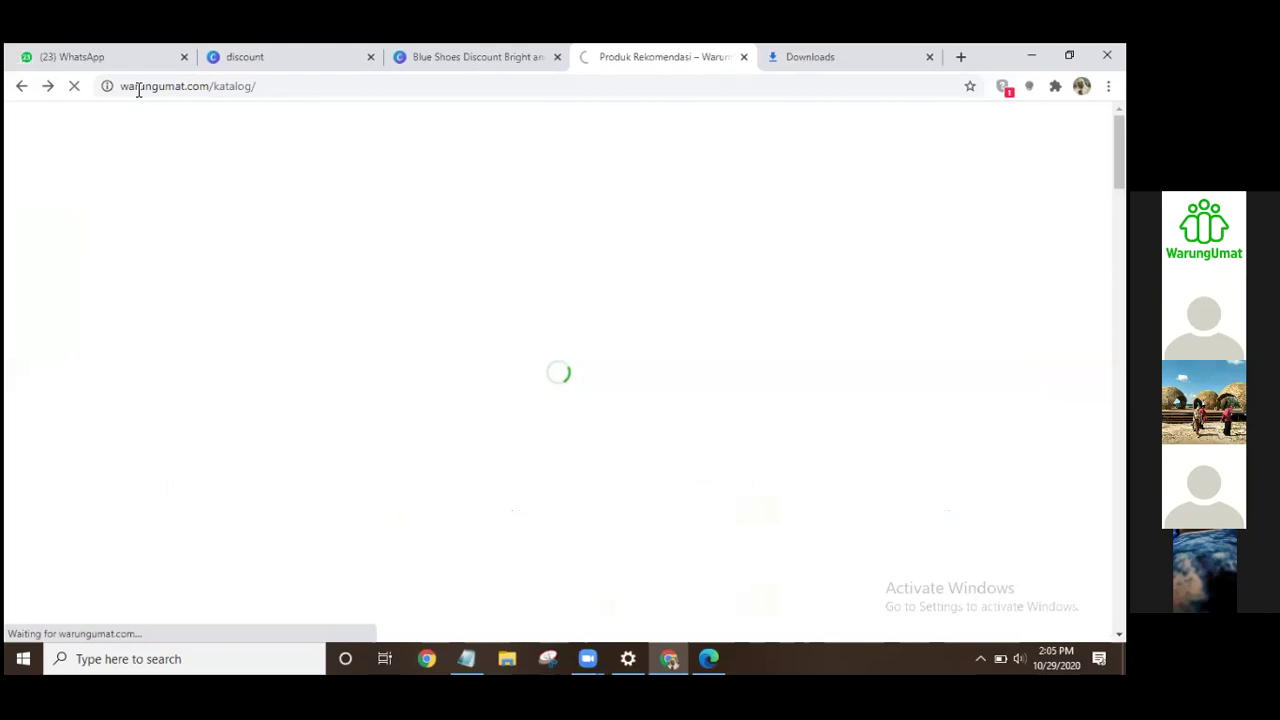
left_click(138, 88)
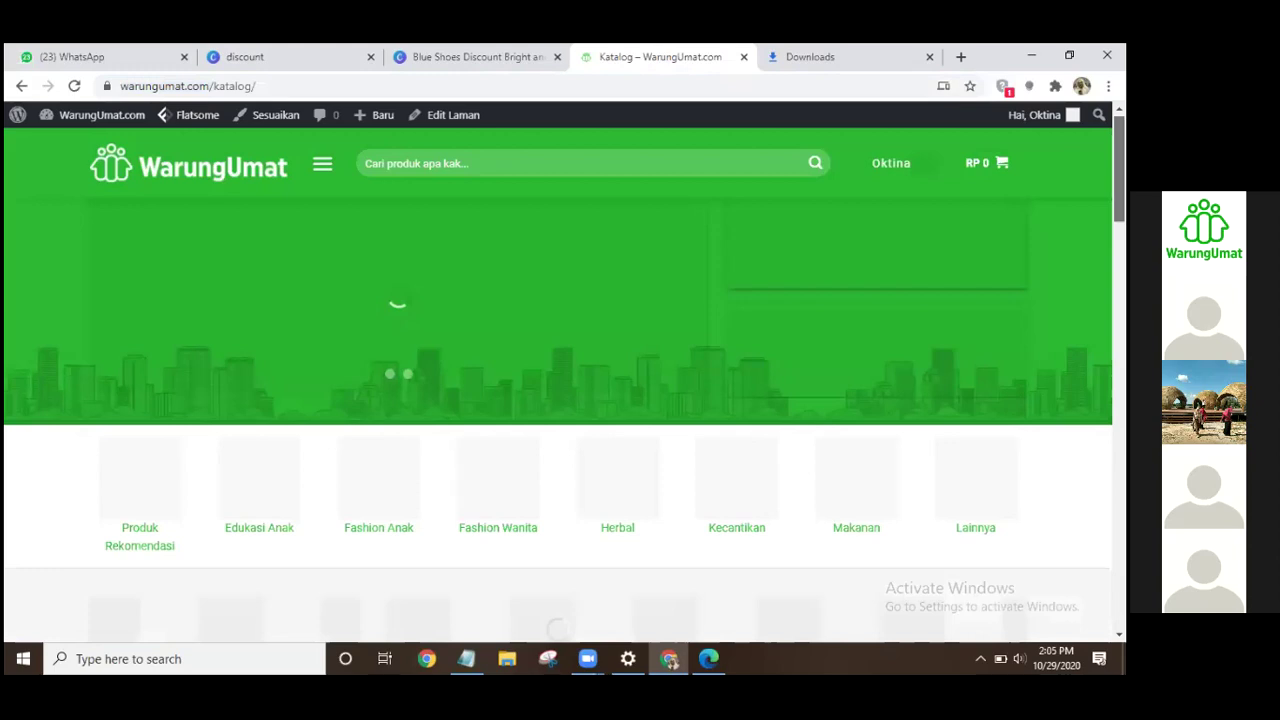
scroll(560, 380, "down", 2)
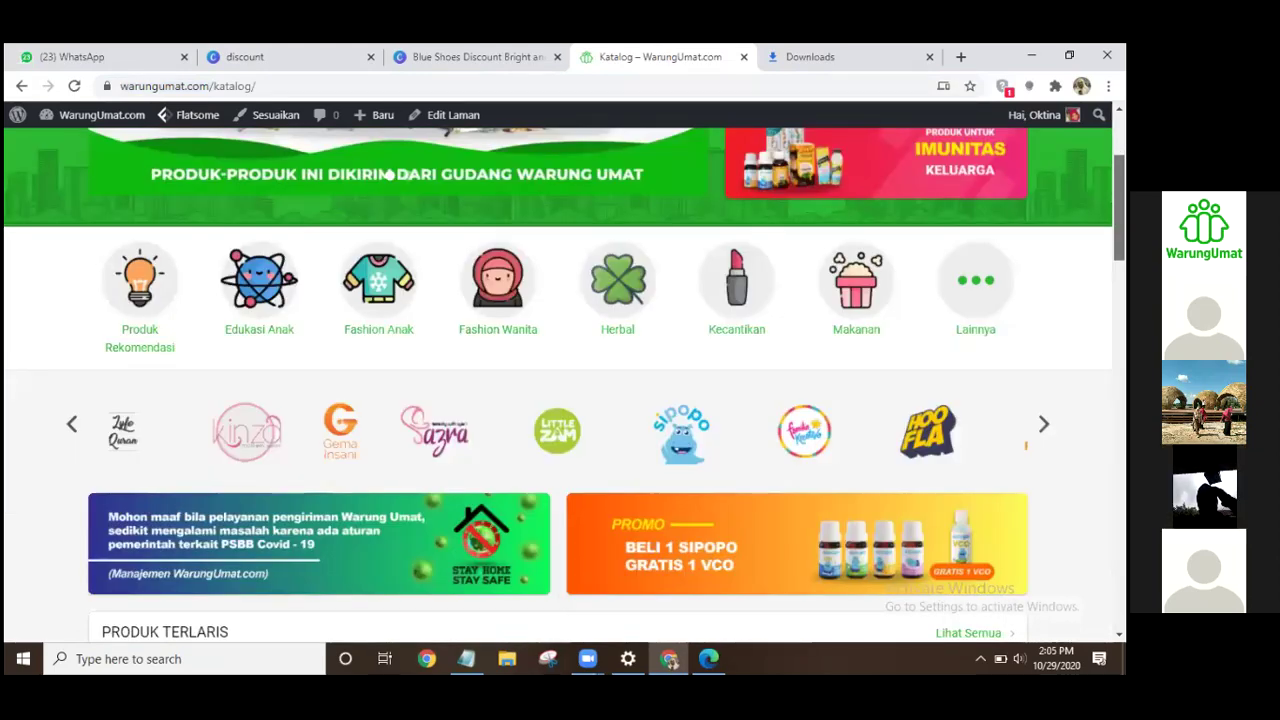
left_click(140, 277)
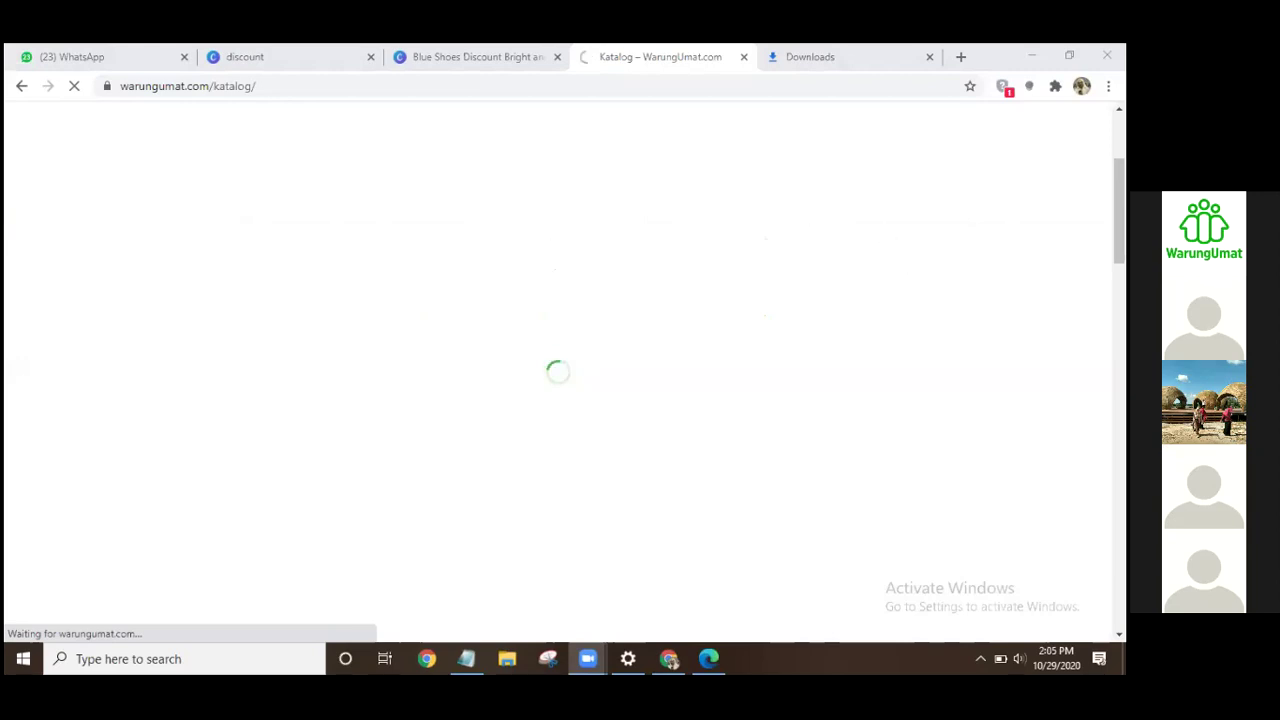
left_click_drag(1119, 211, 1119, 222)
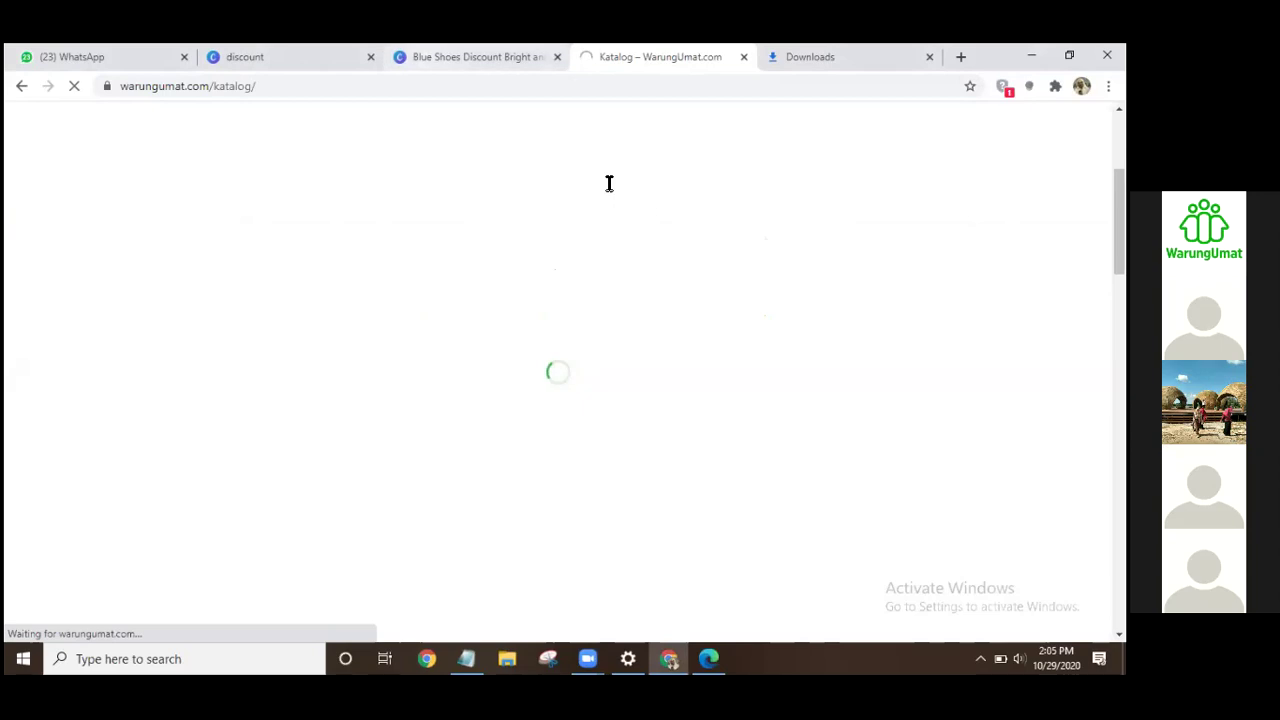
key("ctrl+shift+Tab")
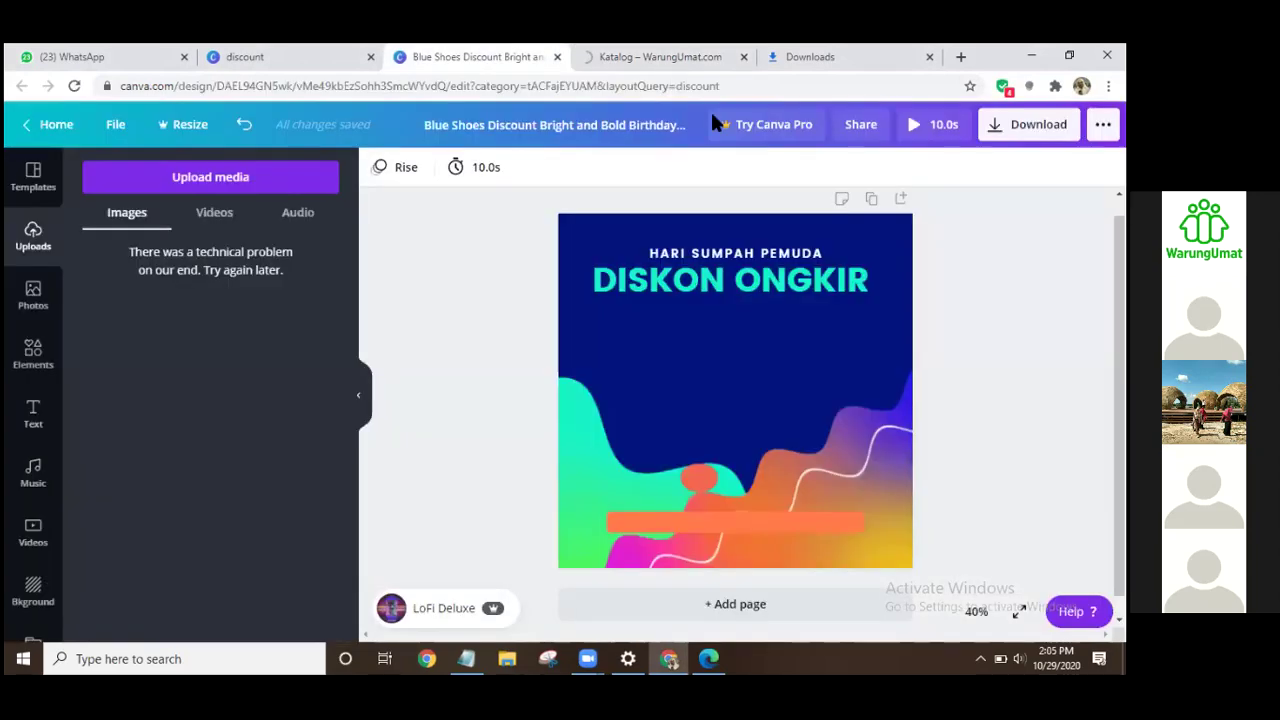
key("ctrl+Tab")
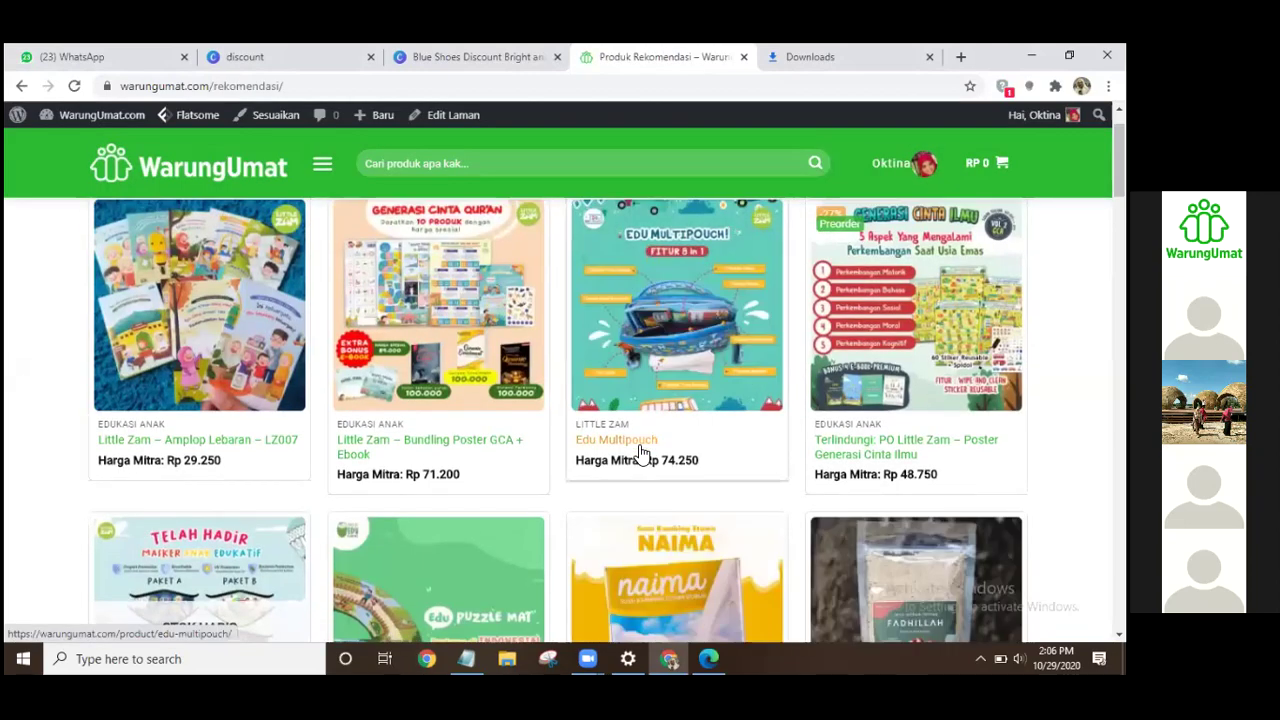
Step: Open the Edu Multipouch product page and go to its marketing tools download
scroll(628, 338, "down", 1)
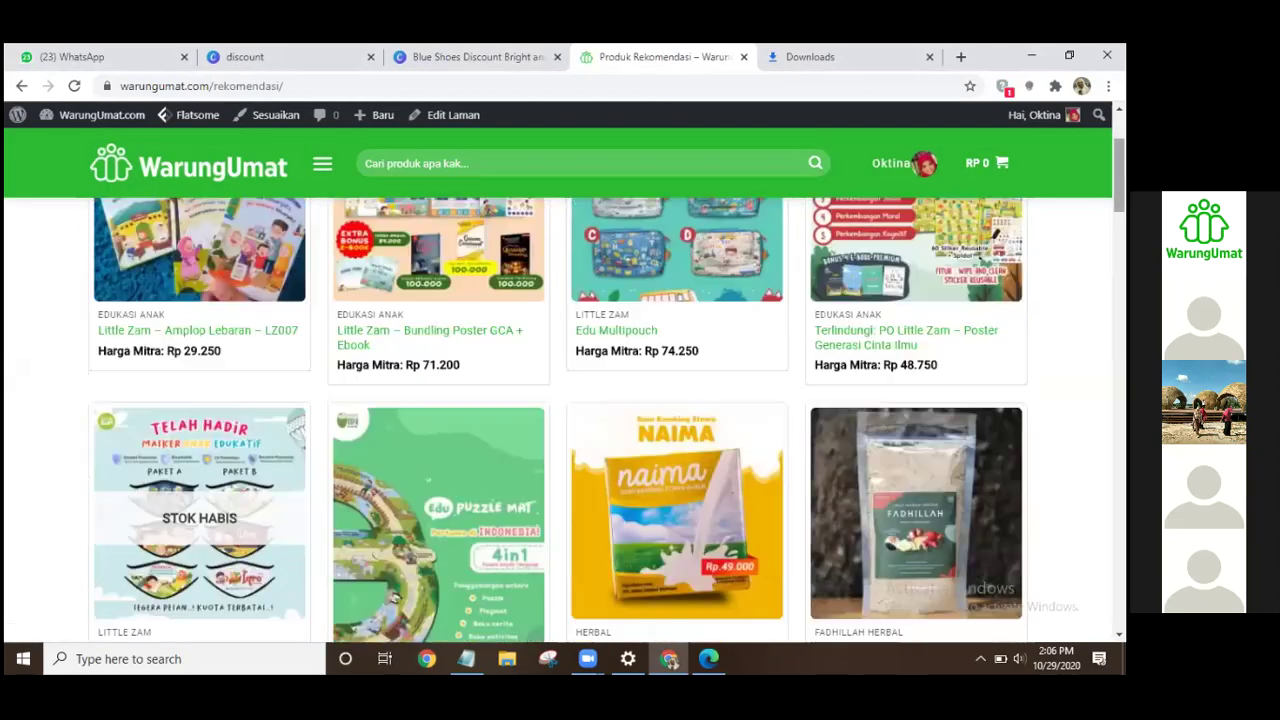
left_click(625, 333)
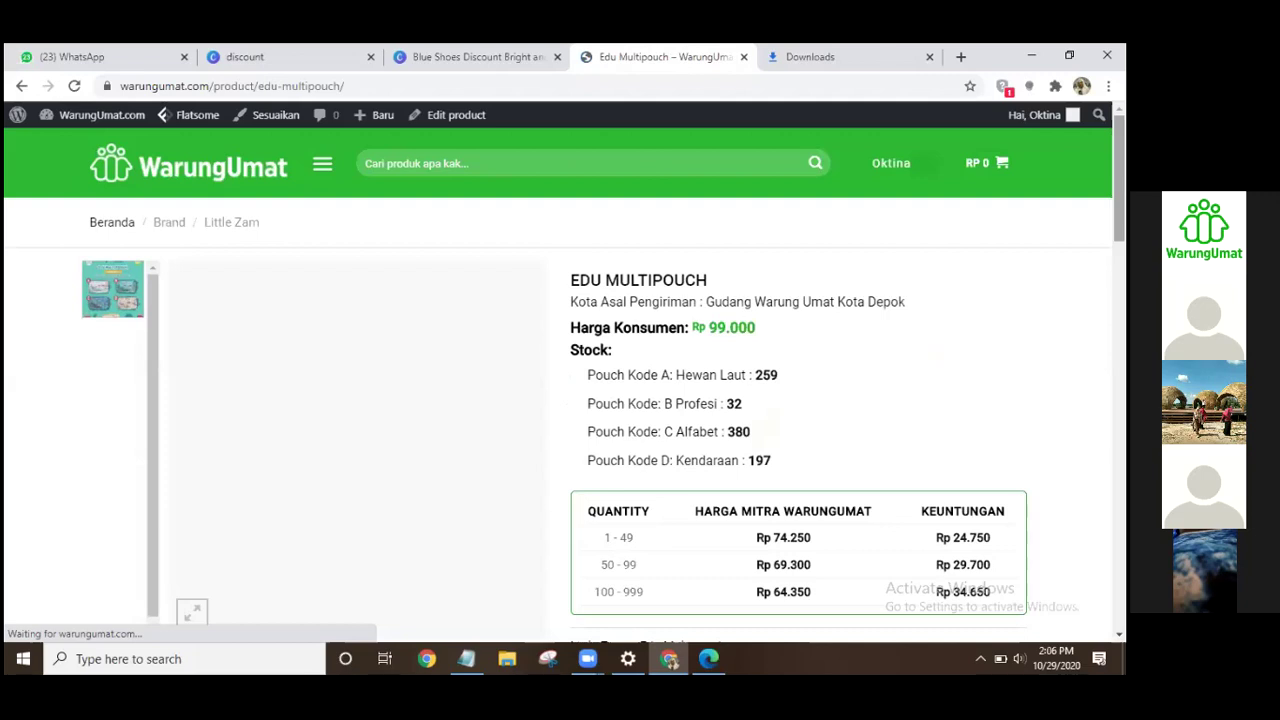
scroll(560, 420, "down", 5)
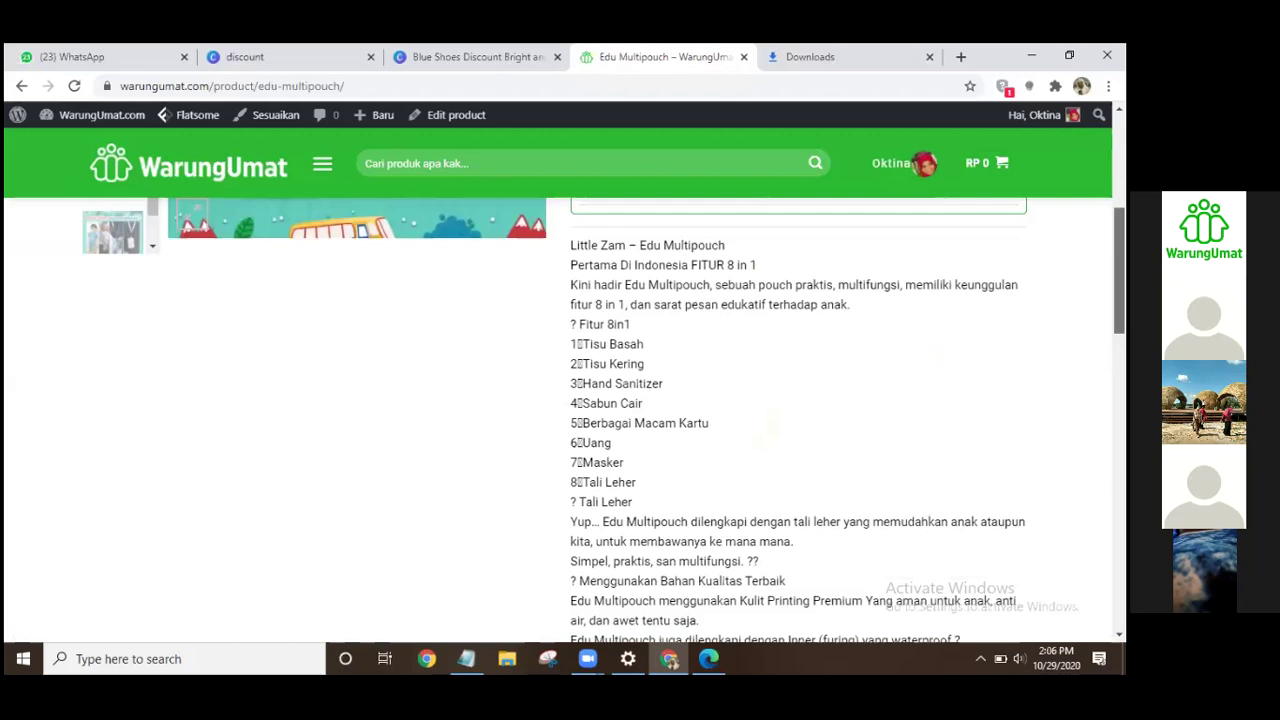
scroll(733, 449, "down", 5)
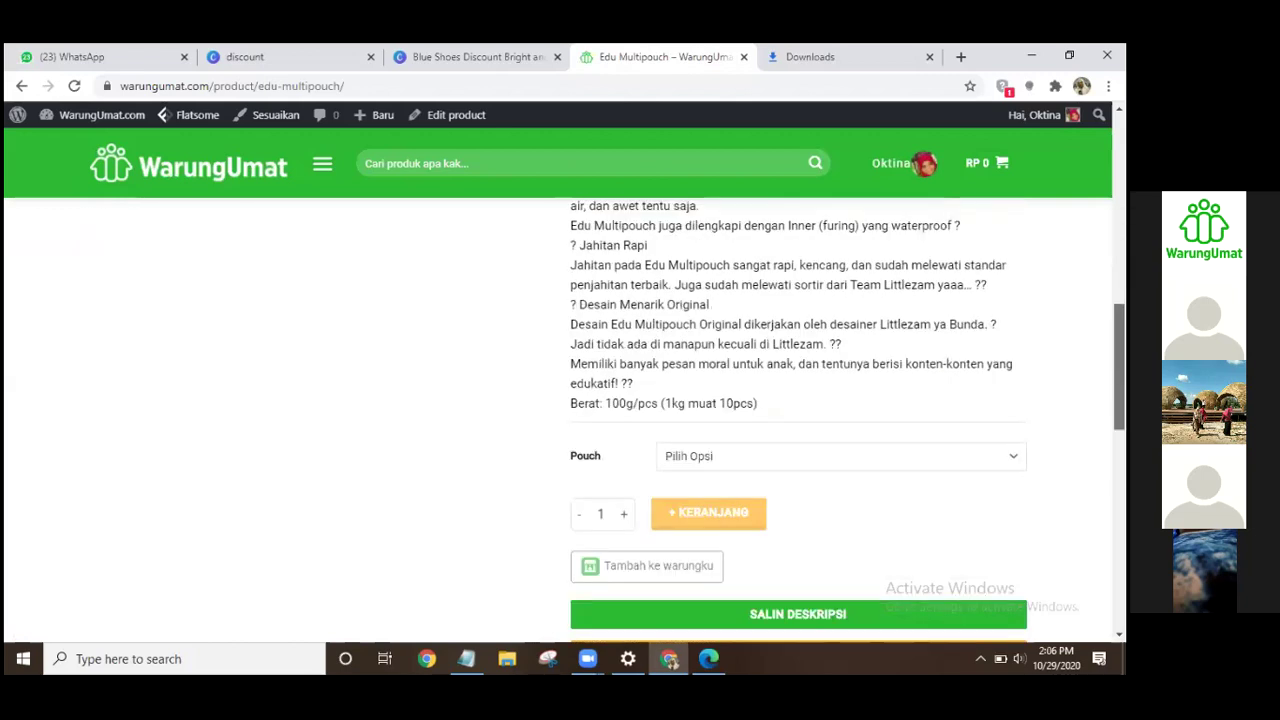
scroll(733, 449, "down", 1)
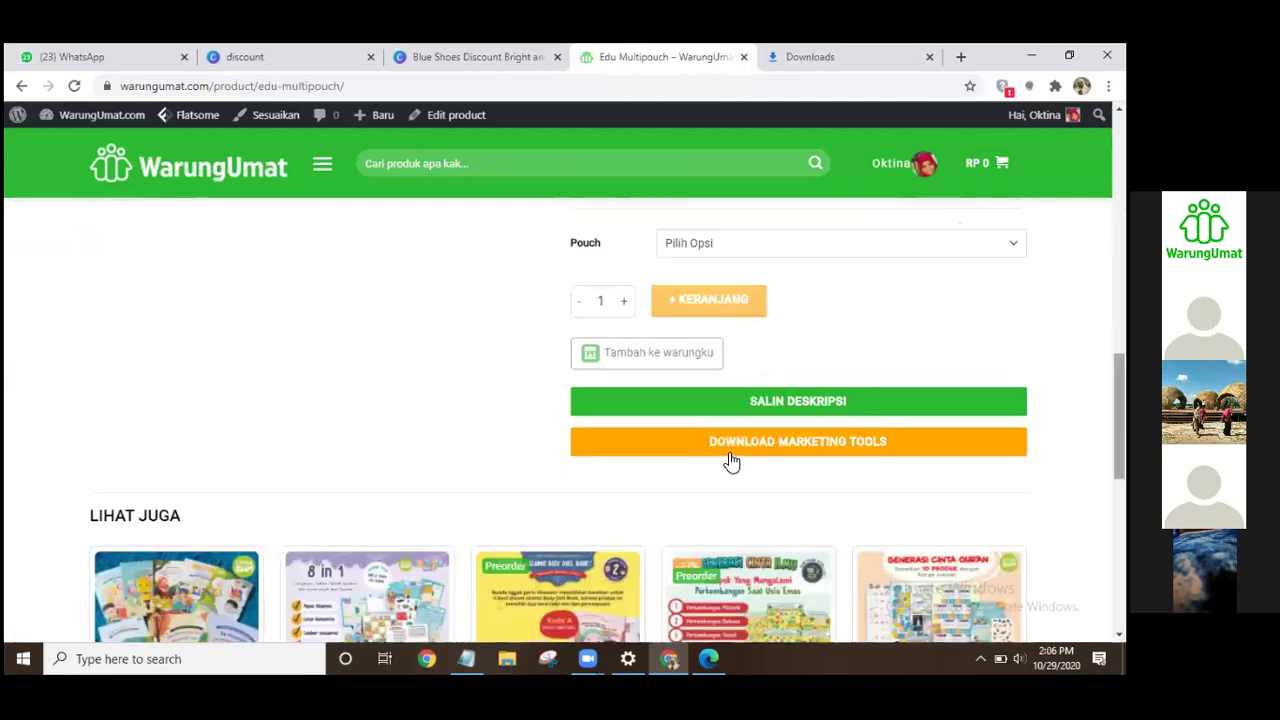
left_click(728, 448)
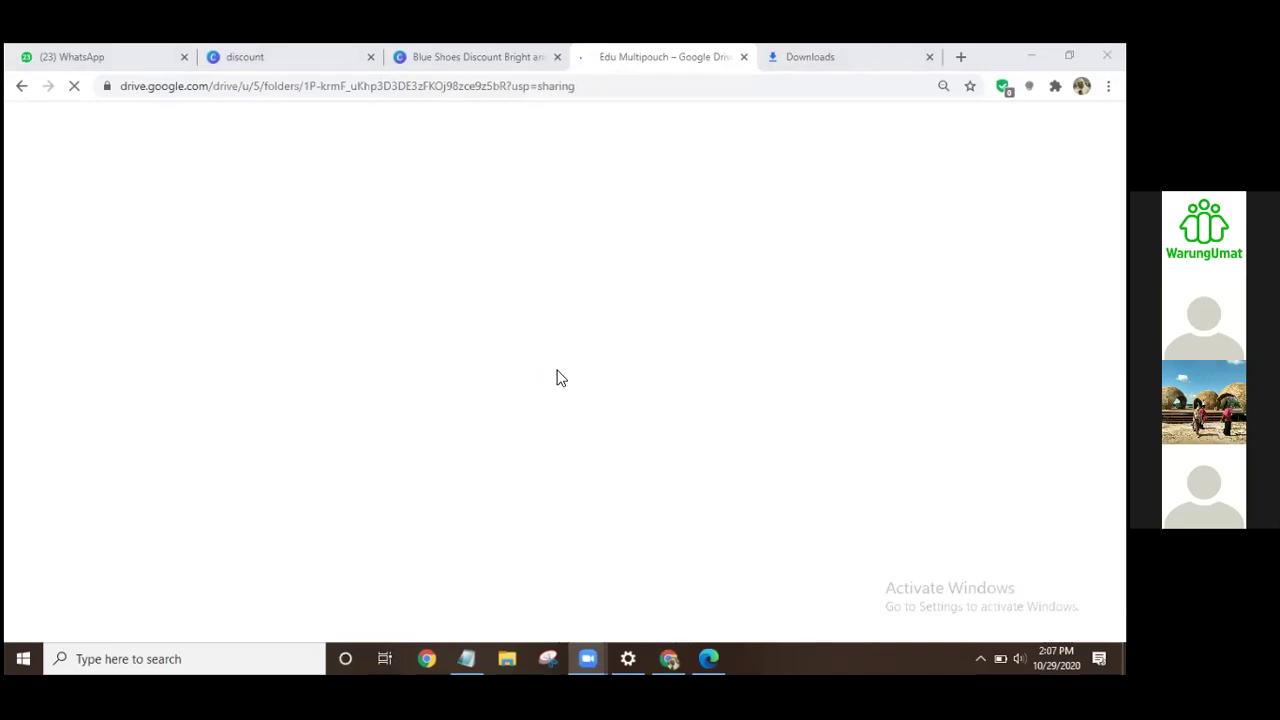
Step: Open the Poster di IG folder inside the Edu Multipouch folder on Google Drive and view its first image
left_click(476, 57)
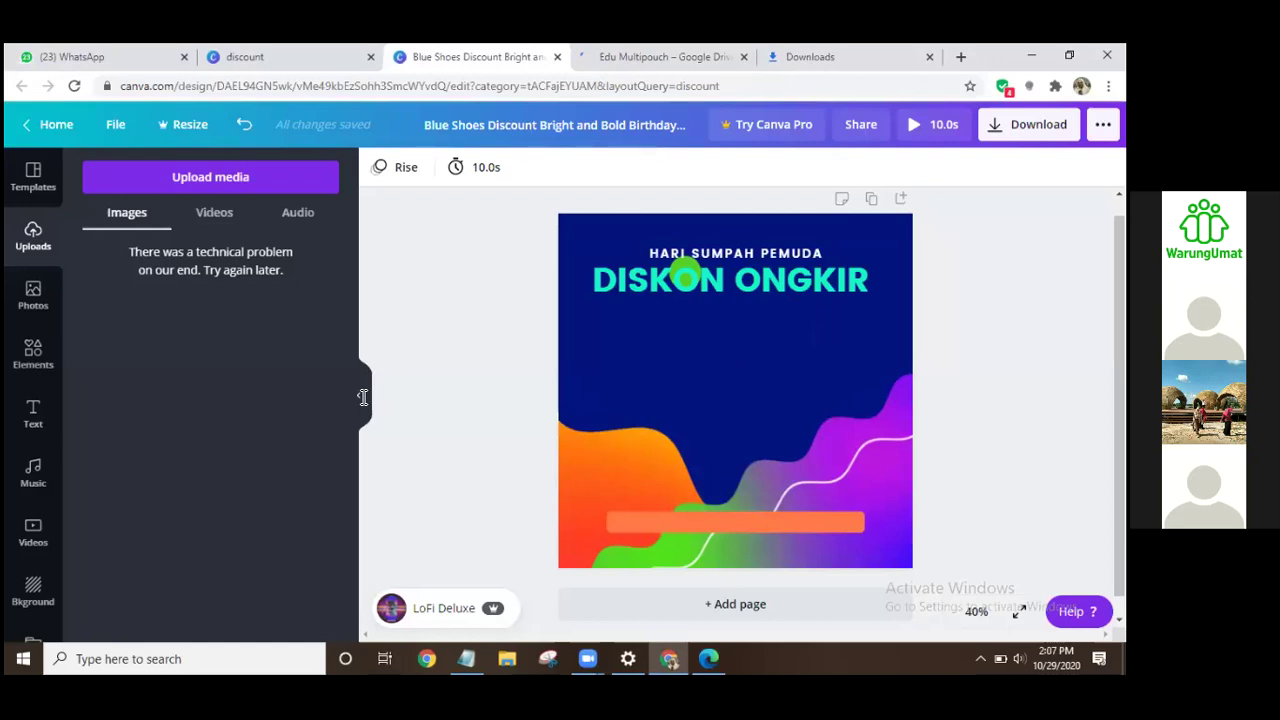
key("ctrl+Tab")
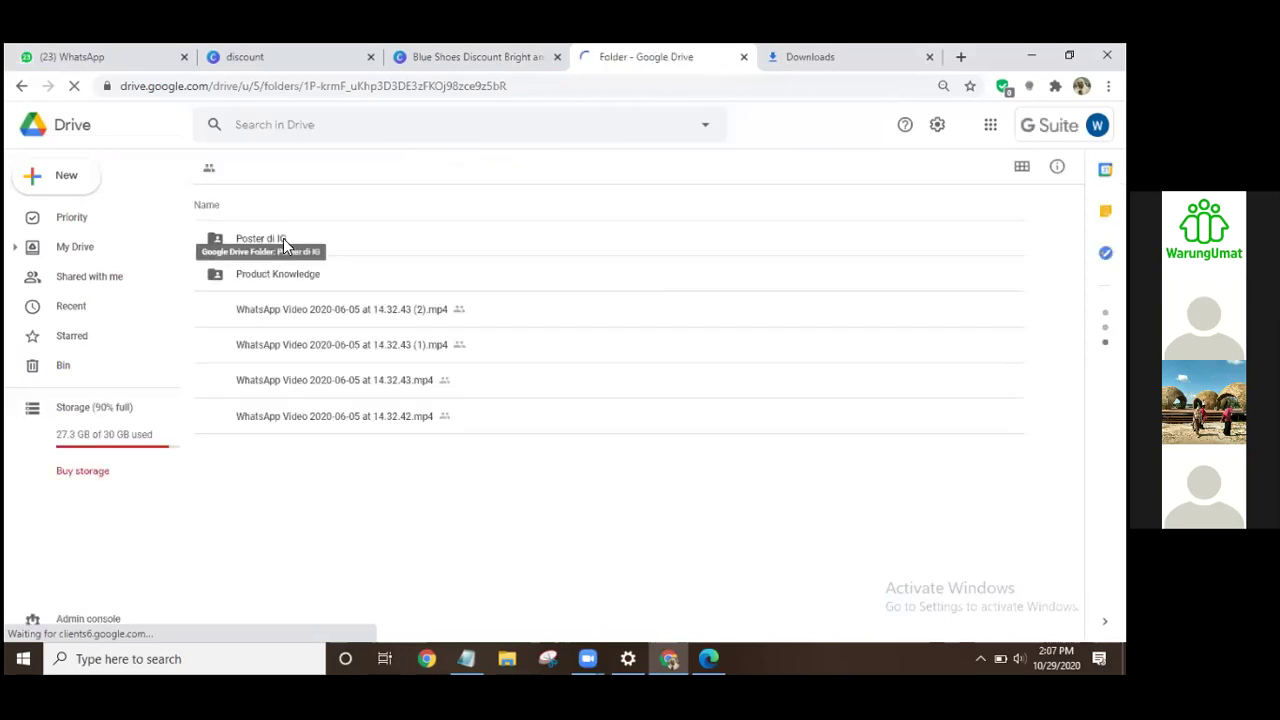
double_click(283, 240)
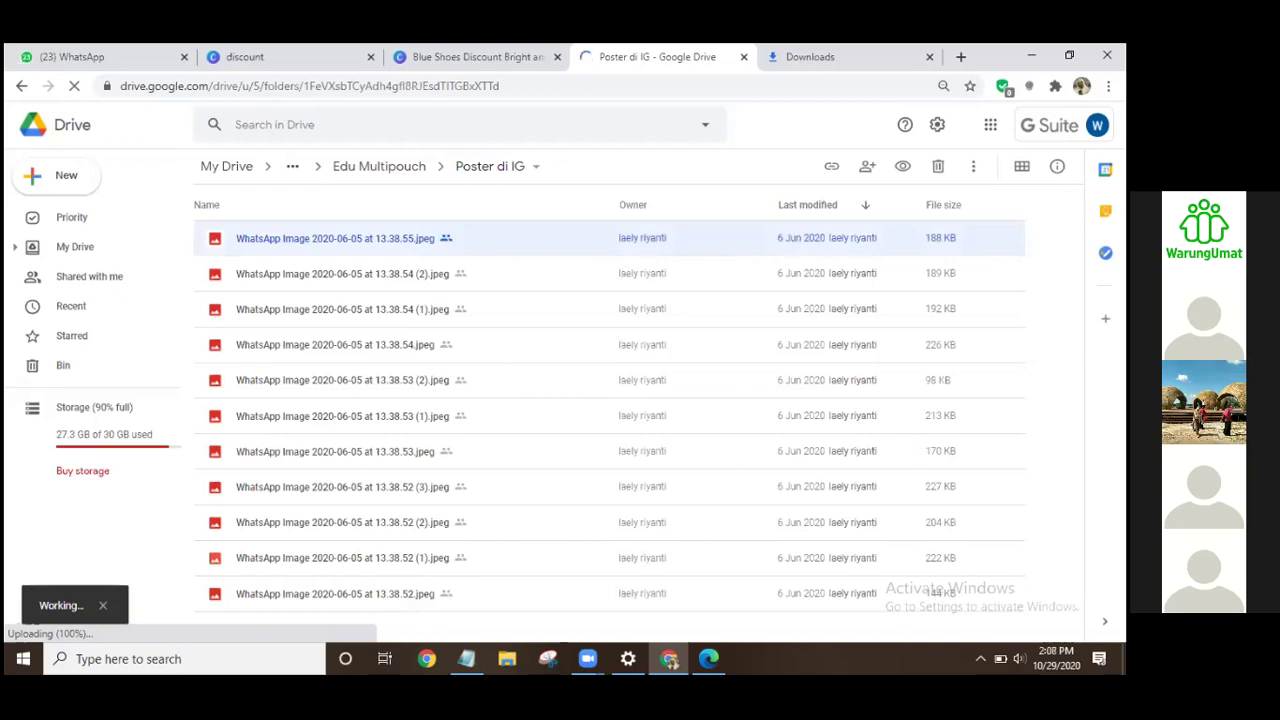
Step: Look through the browser's download history for usable images
key("ctrl+Tab")
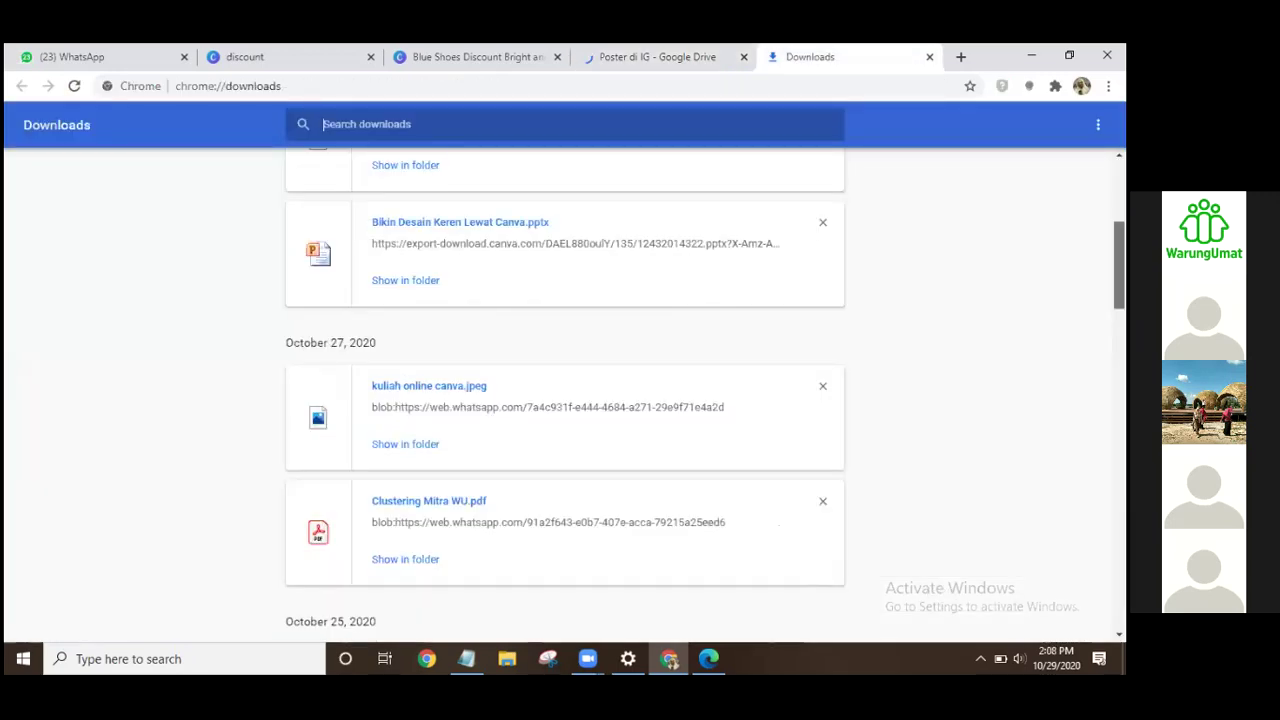
scroll(565, 400, "up", 2)
scroll(565, 400, "down", 3)
scroll(576, 396, "up", 4)
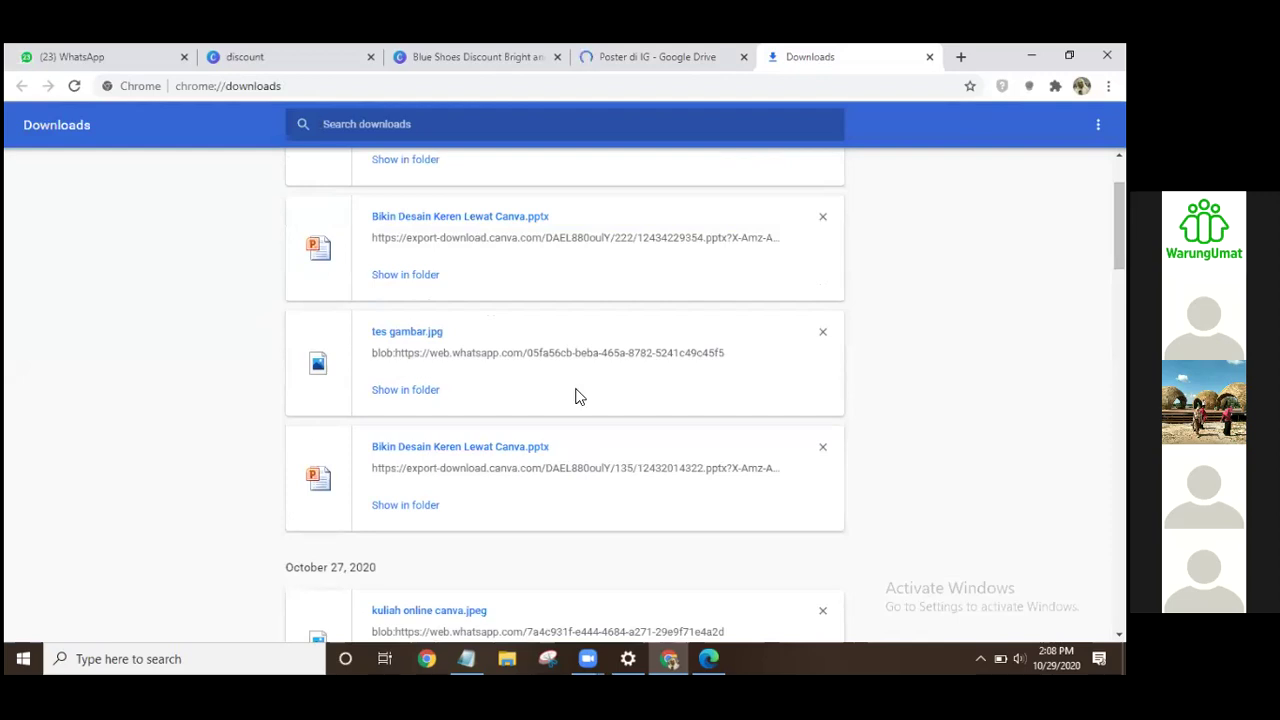
scroll(565, 400, "down", 5)
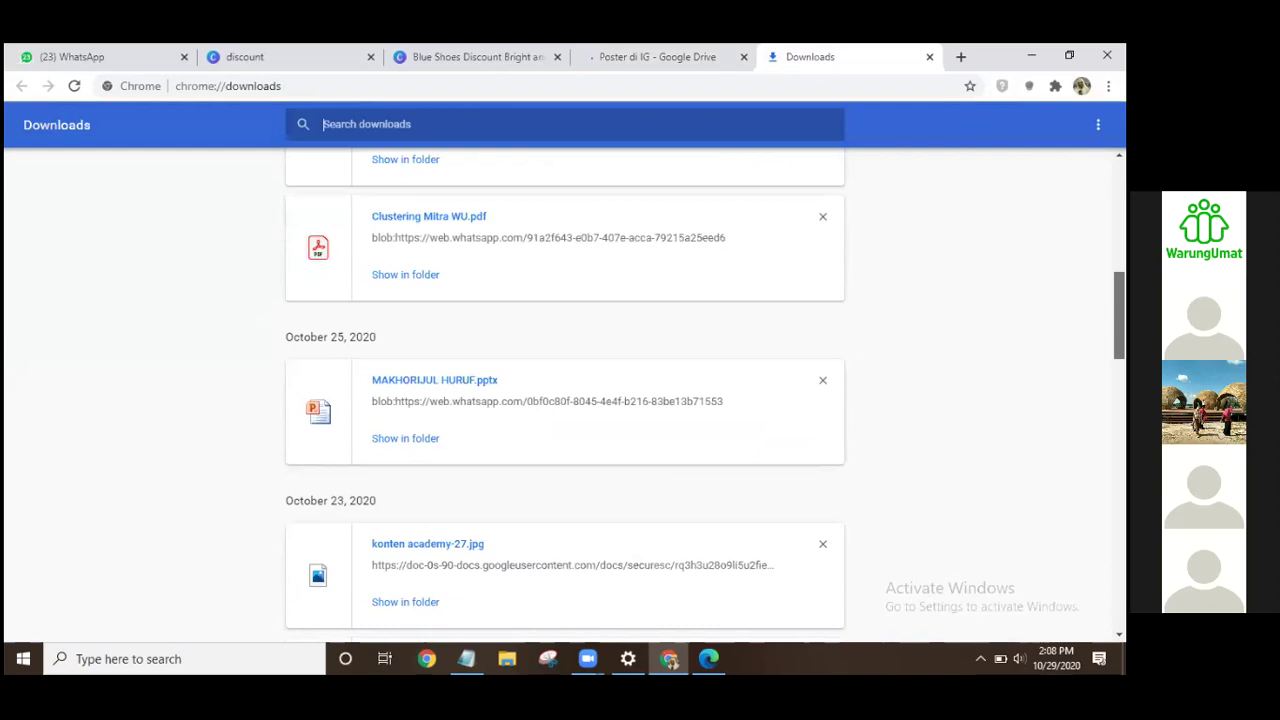
scroll(565, 400, "down", 5)
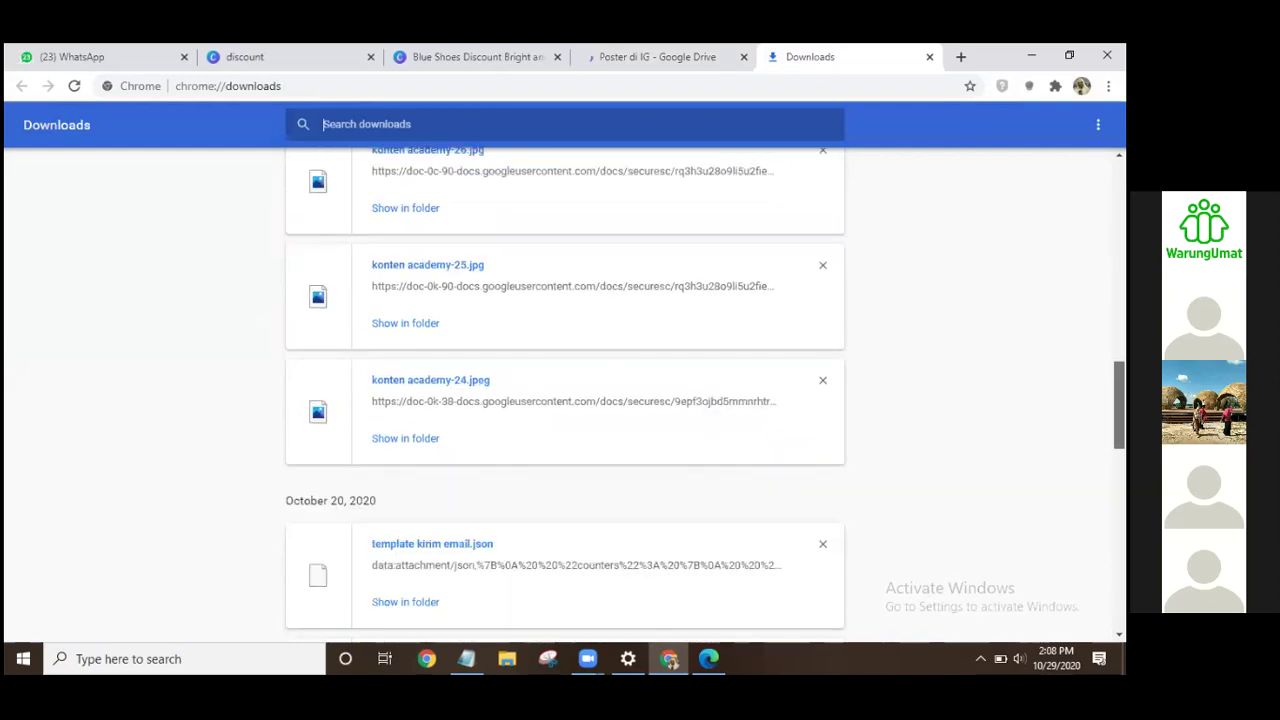
scroll(565, 400, "down", 8)
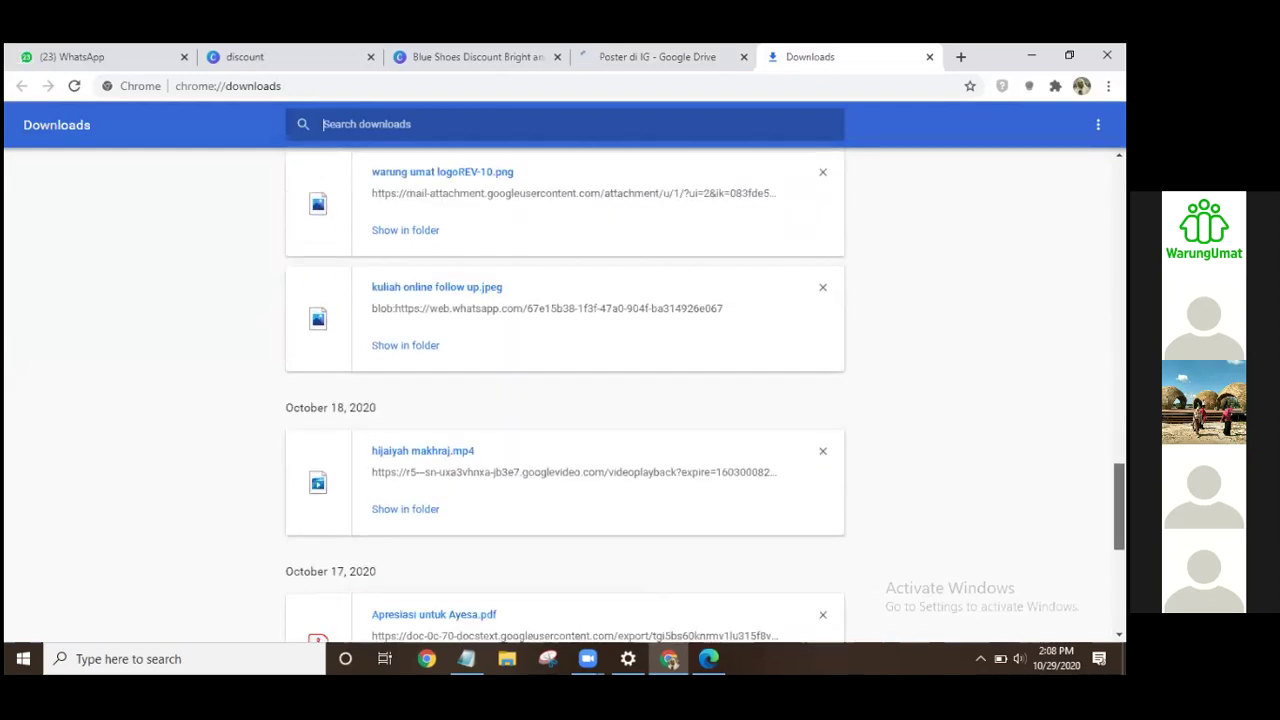
left_click_drag(1119, 506, 1119, 204)
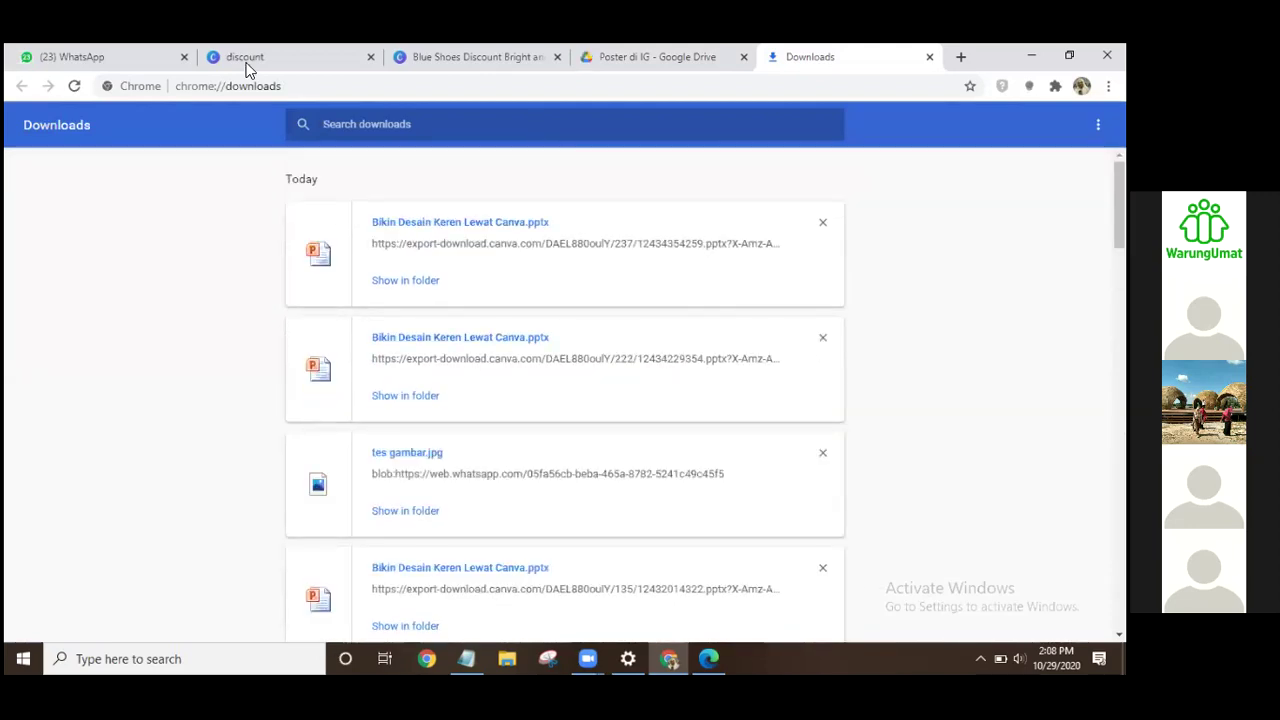
Step: Close the poster image preview in Google Drive and return to the Edu Multipouch folder
left_click(628, 66)
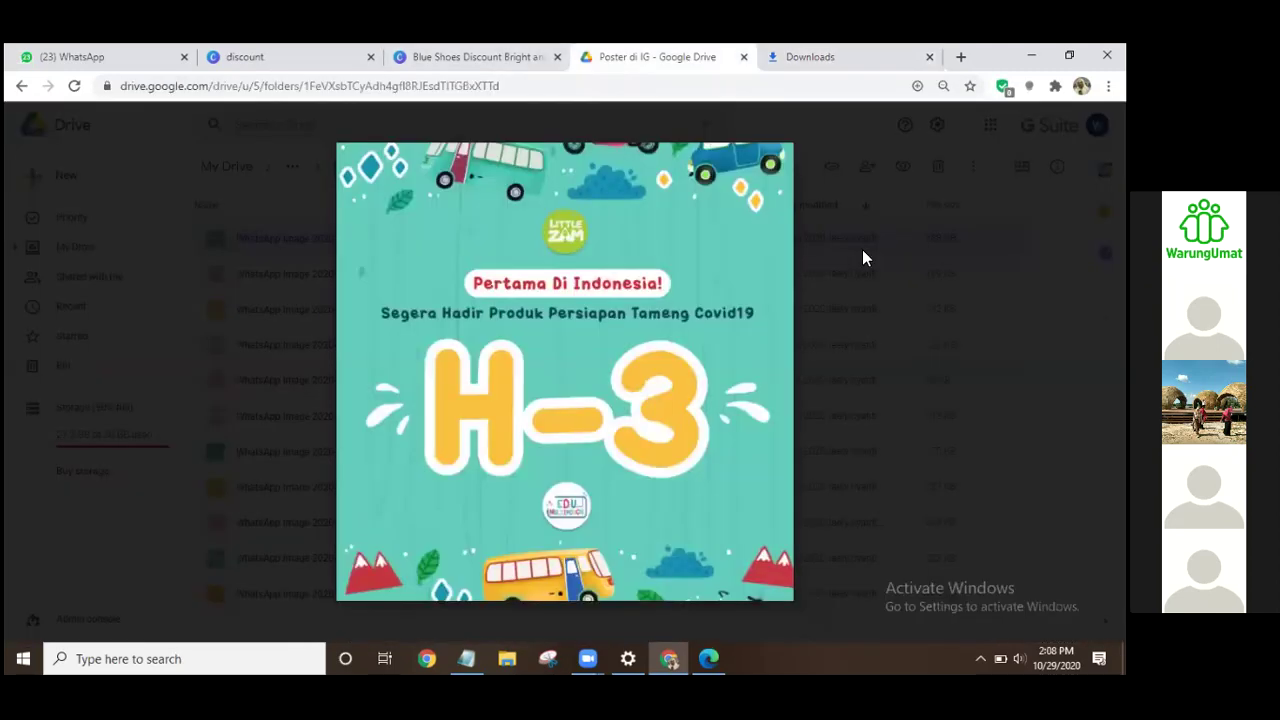
key("Escape")
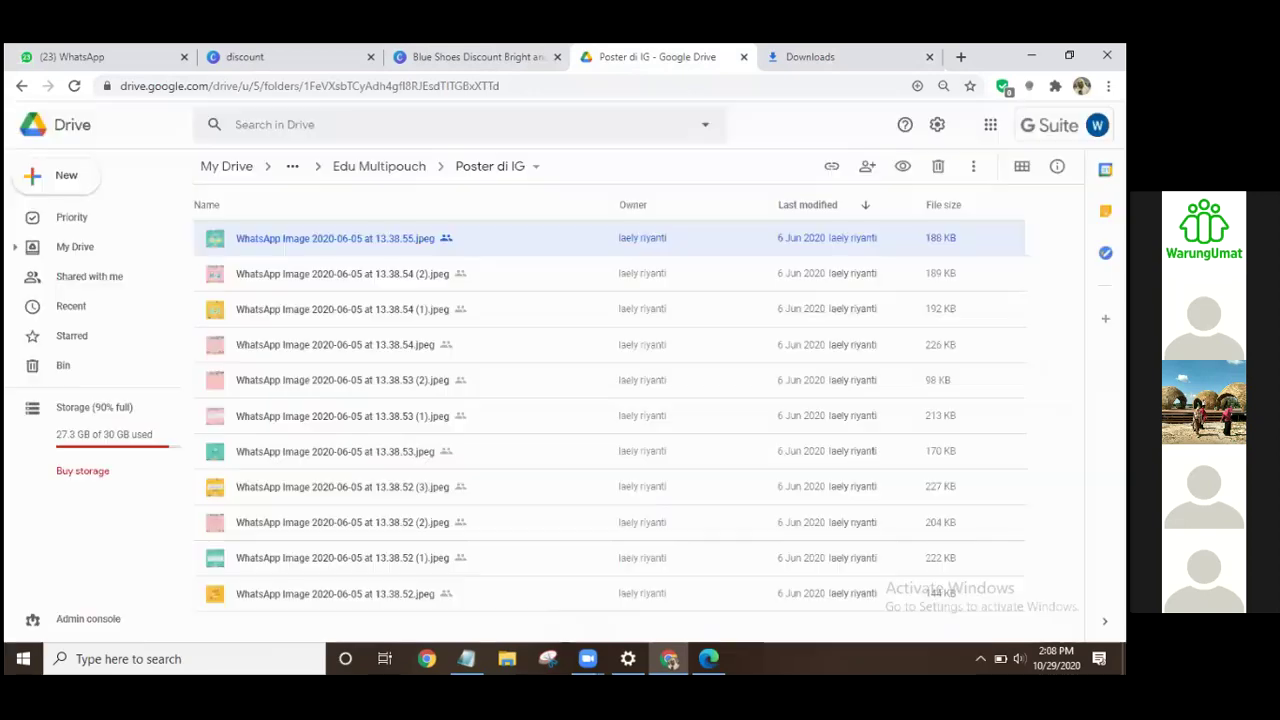
left_click(362, 169)
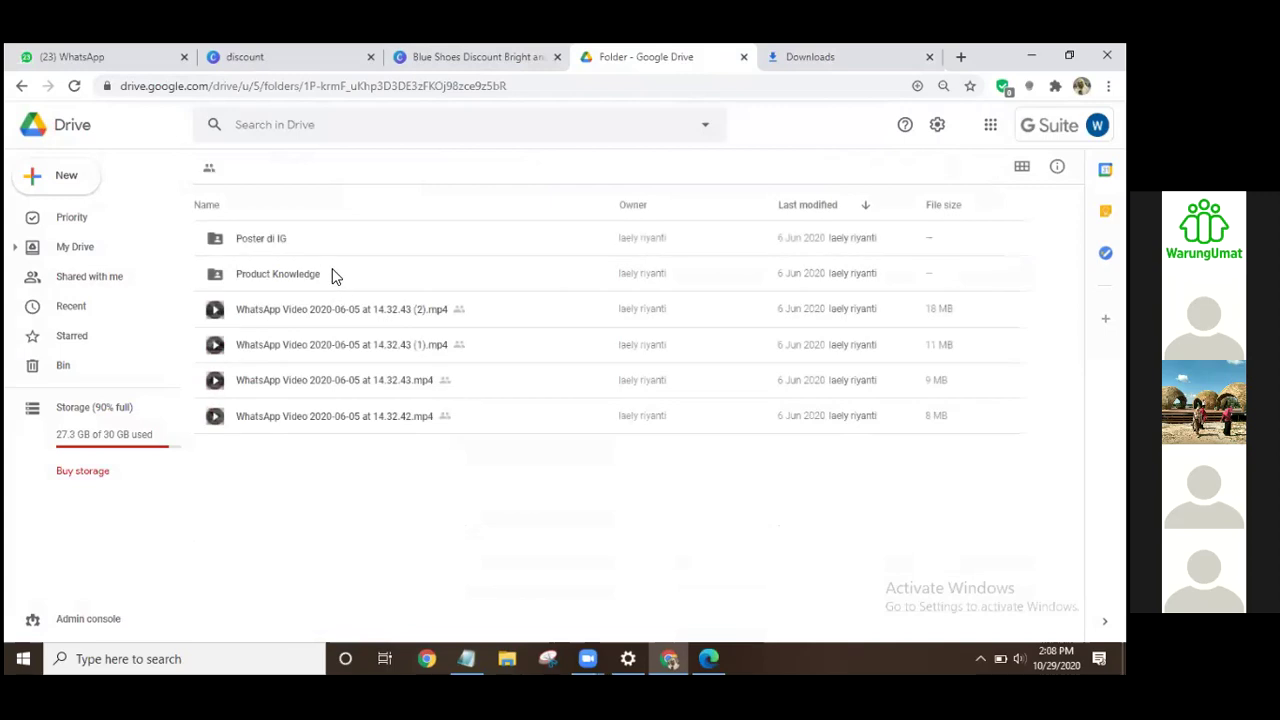
Step: Save 0015.jpg from the Product Knowledge folder to Downloads and close its preview
double_click(335, 275)
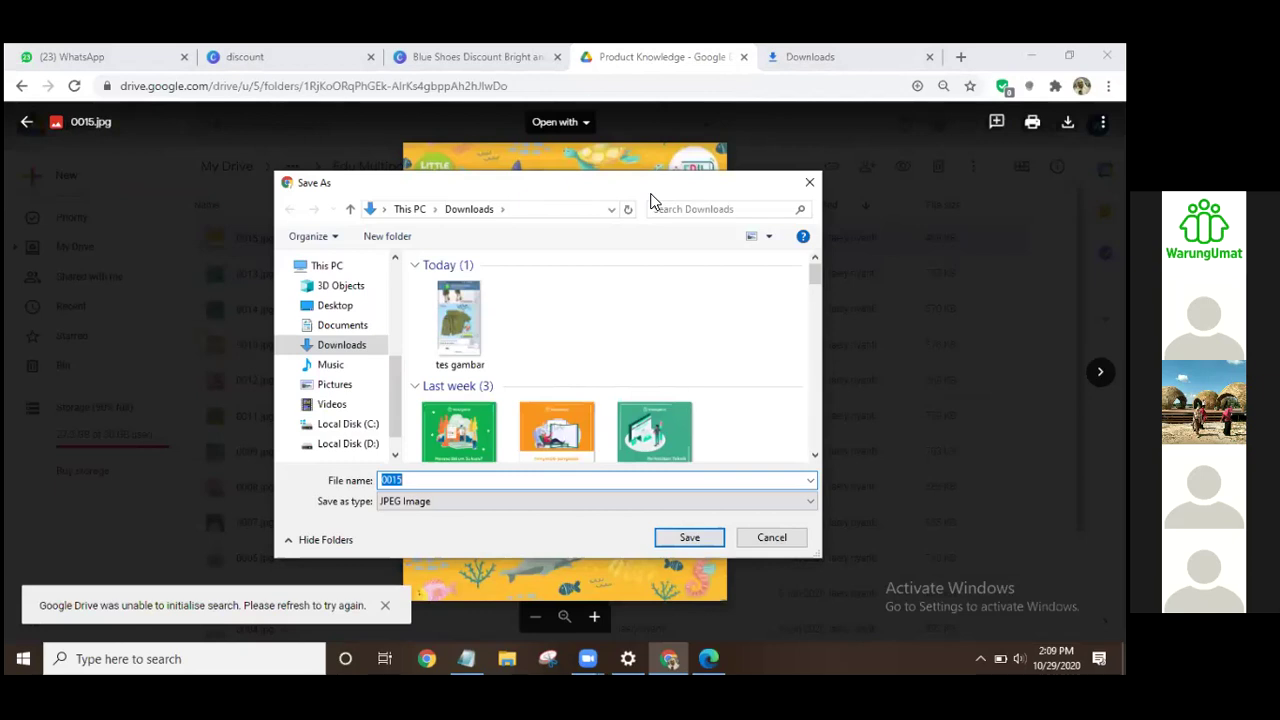
key("Return")
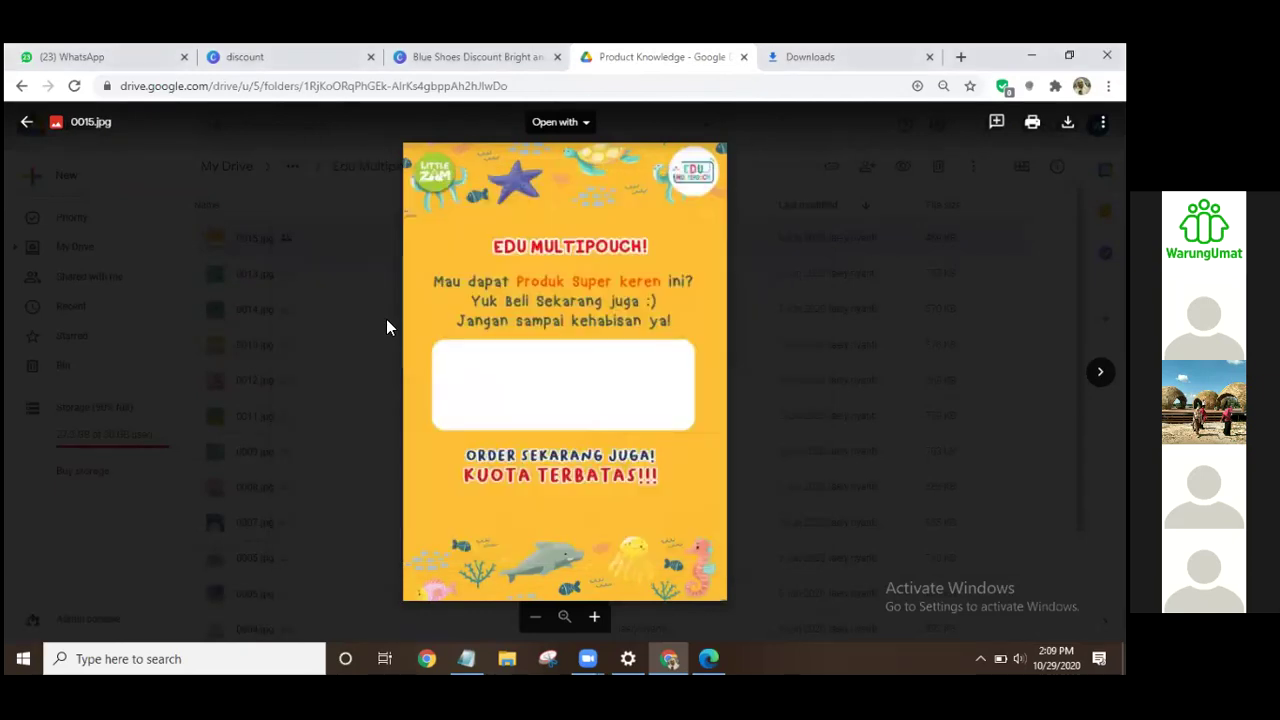
left_click(305, 210)
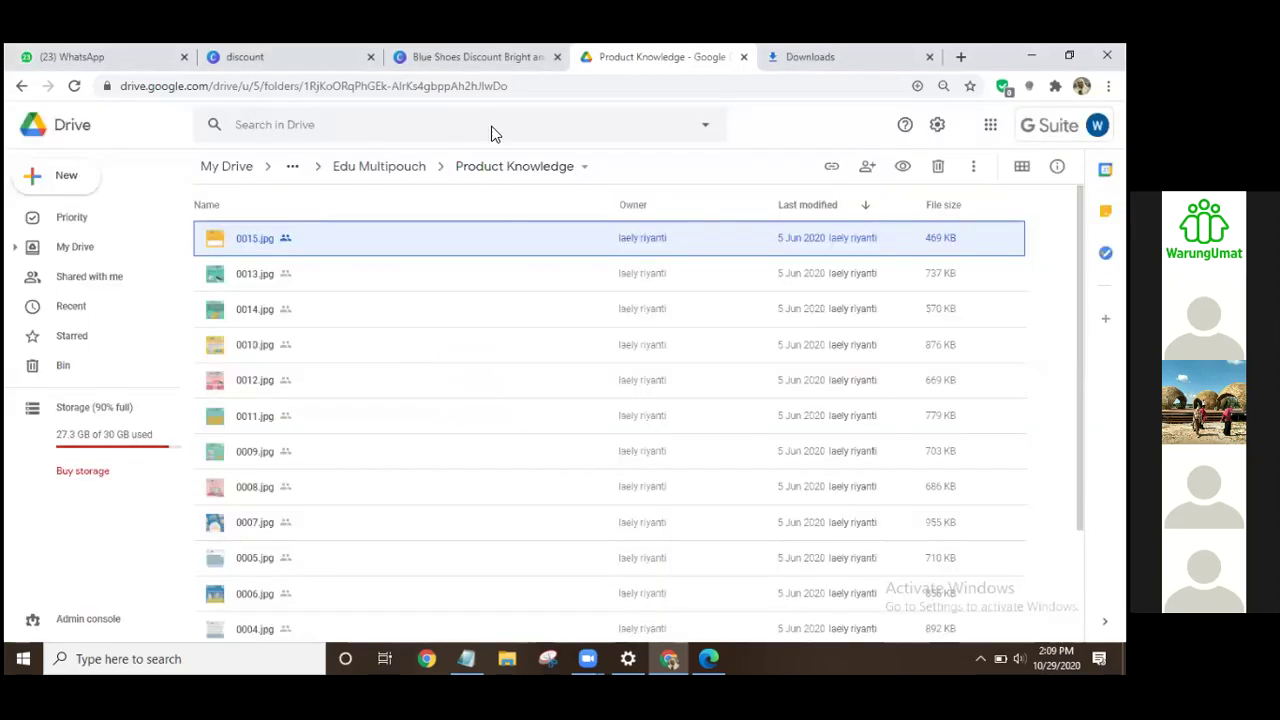
Step: Switch to Canva's template search results for "discount" and clear the search text
left_click(248, 57)
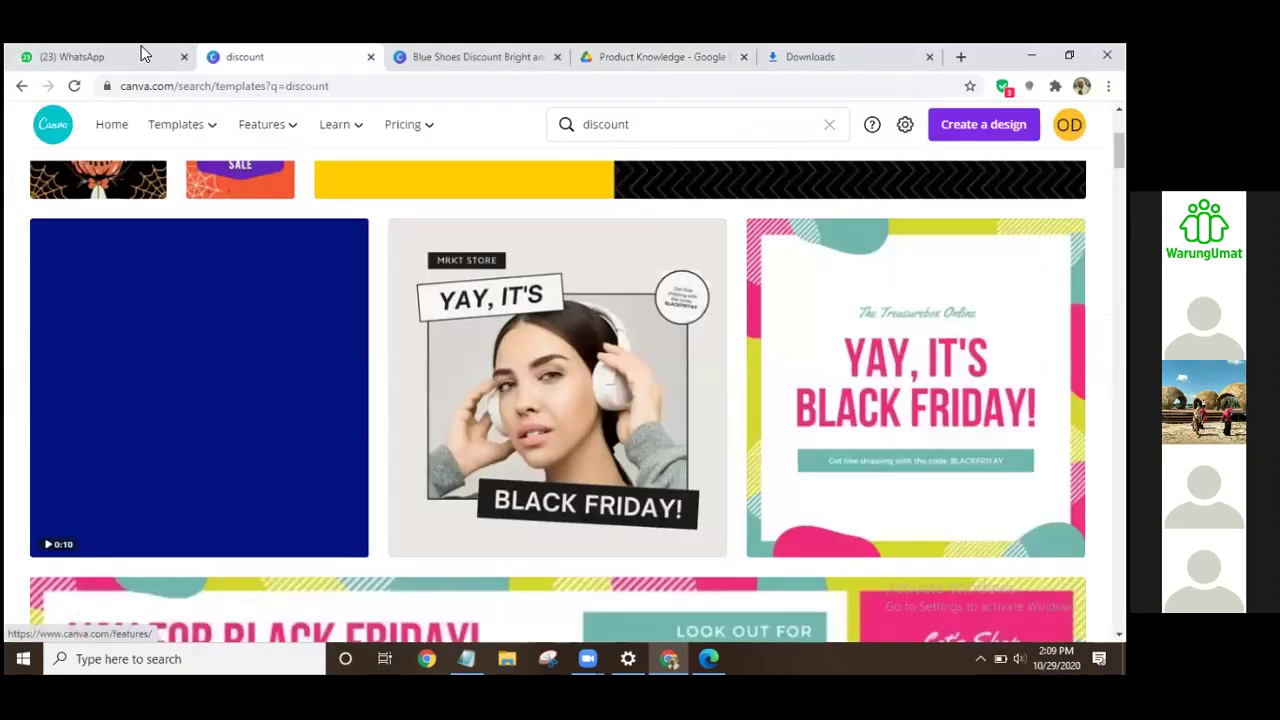
mouse_move(261, 124)
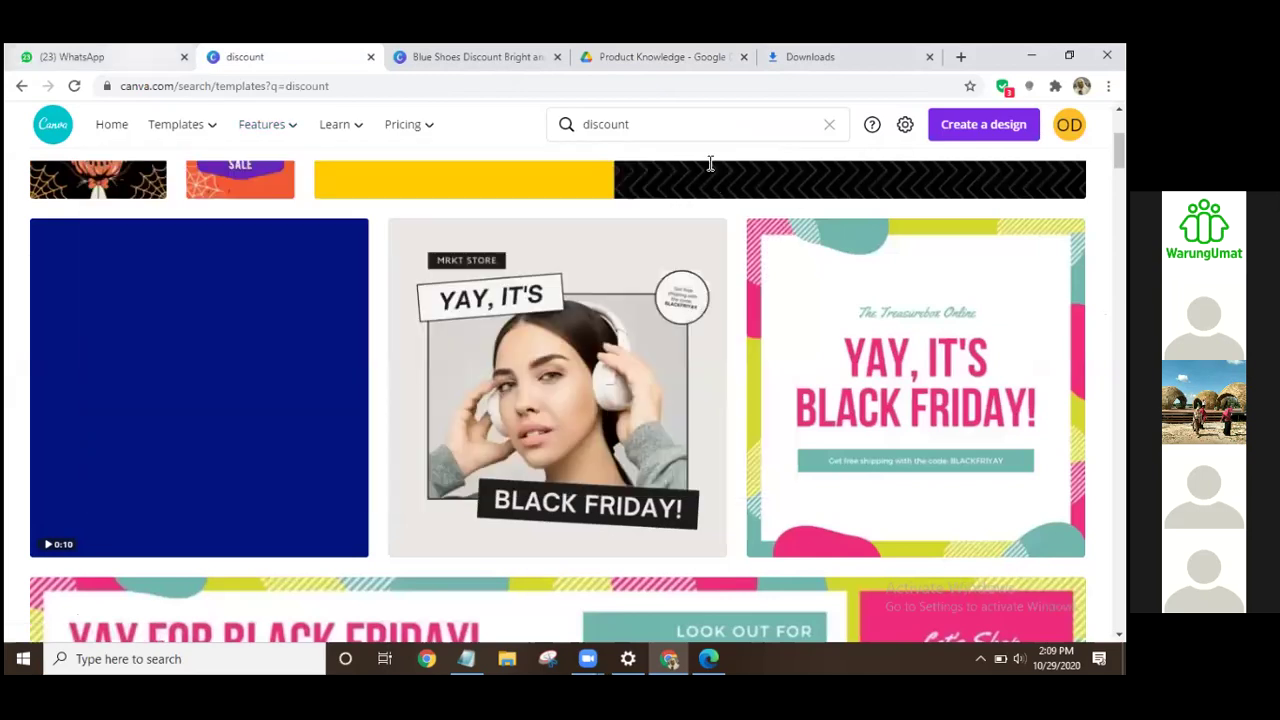
scroll(663, 131, "up", 3)
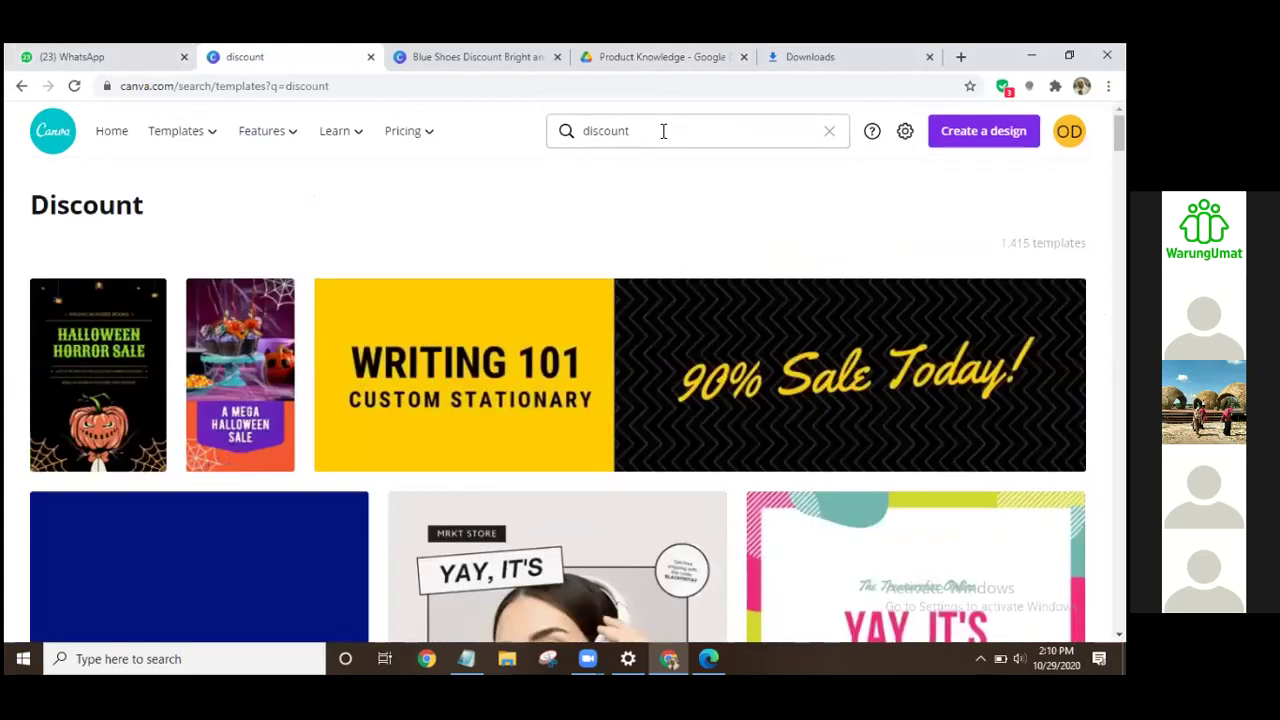
left_click_drag(663, 130, 577, 131)
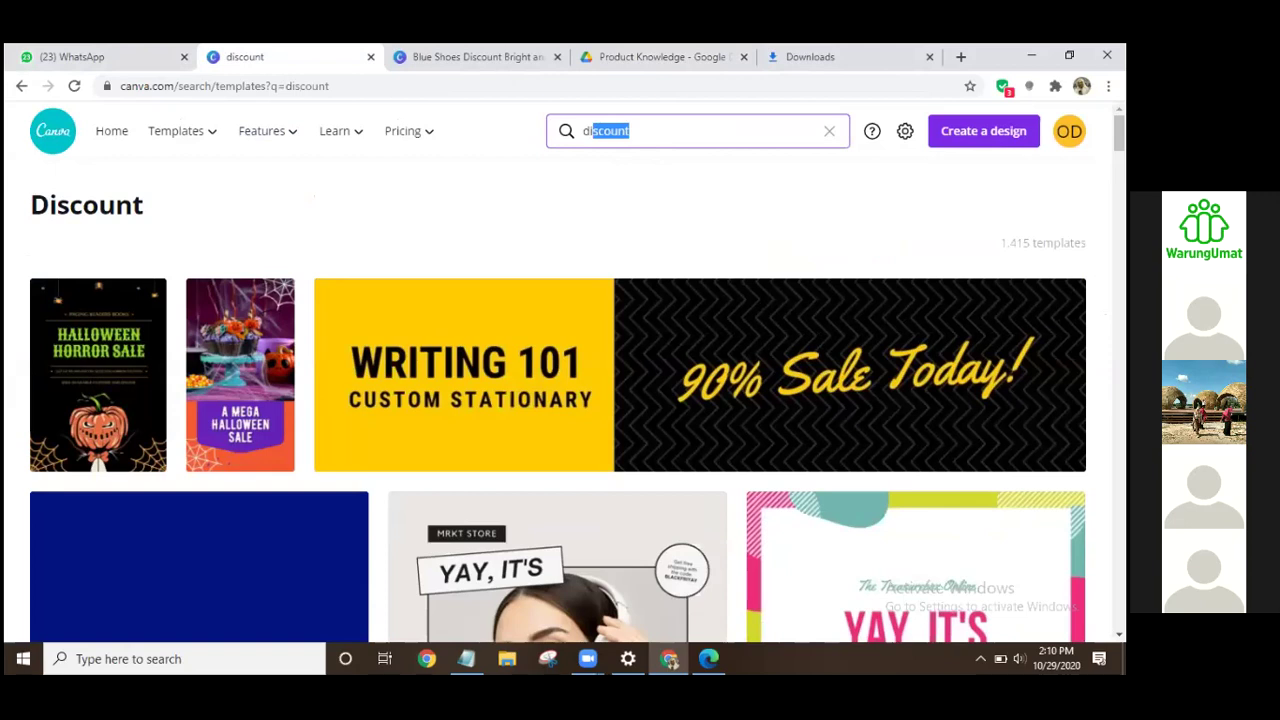
key("BackSpace")
key("BackSpace")
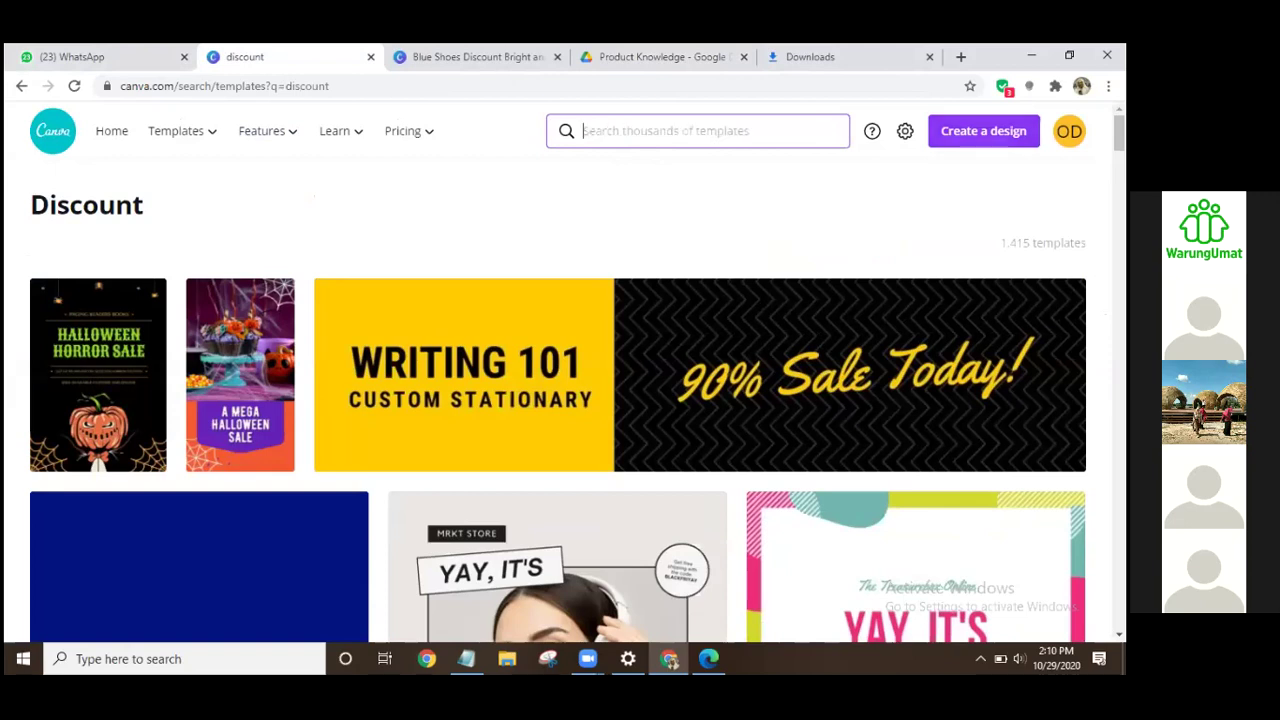
Step: Create a new blank Poster design and show the options for adding text
left_click(984, 131)
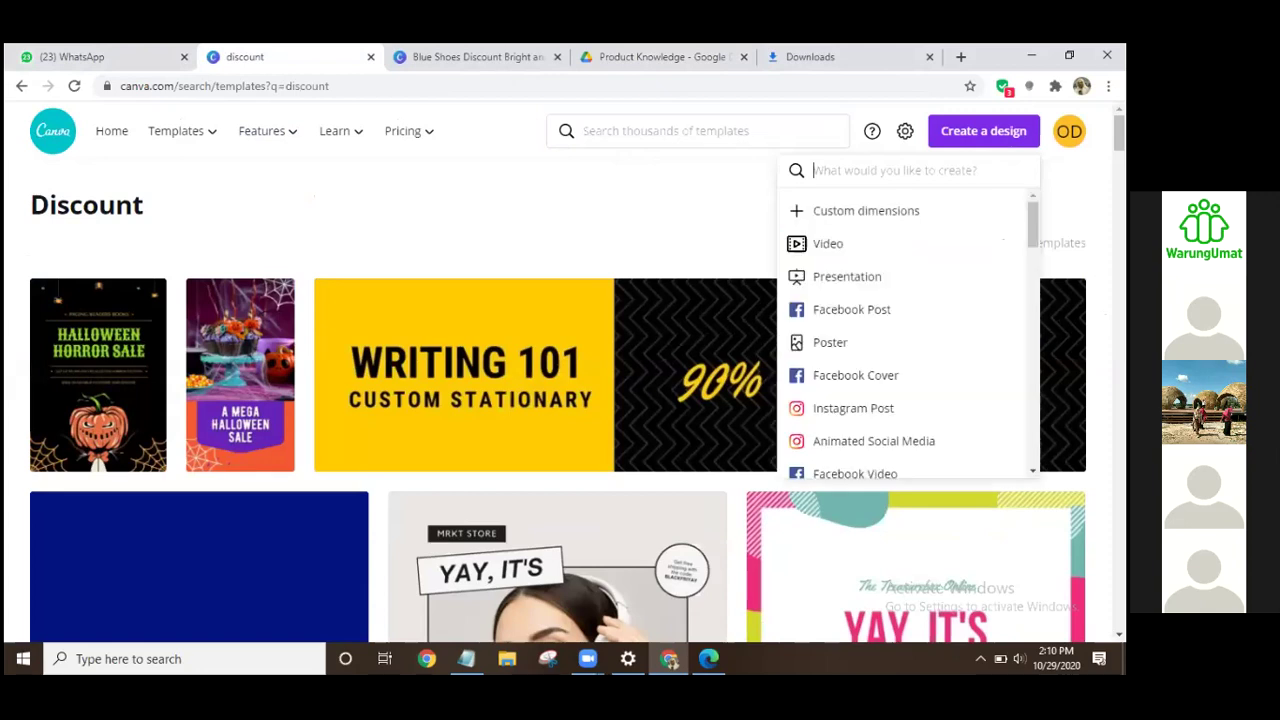
scroll(905, 330, "down", 3)
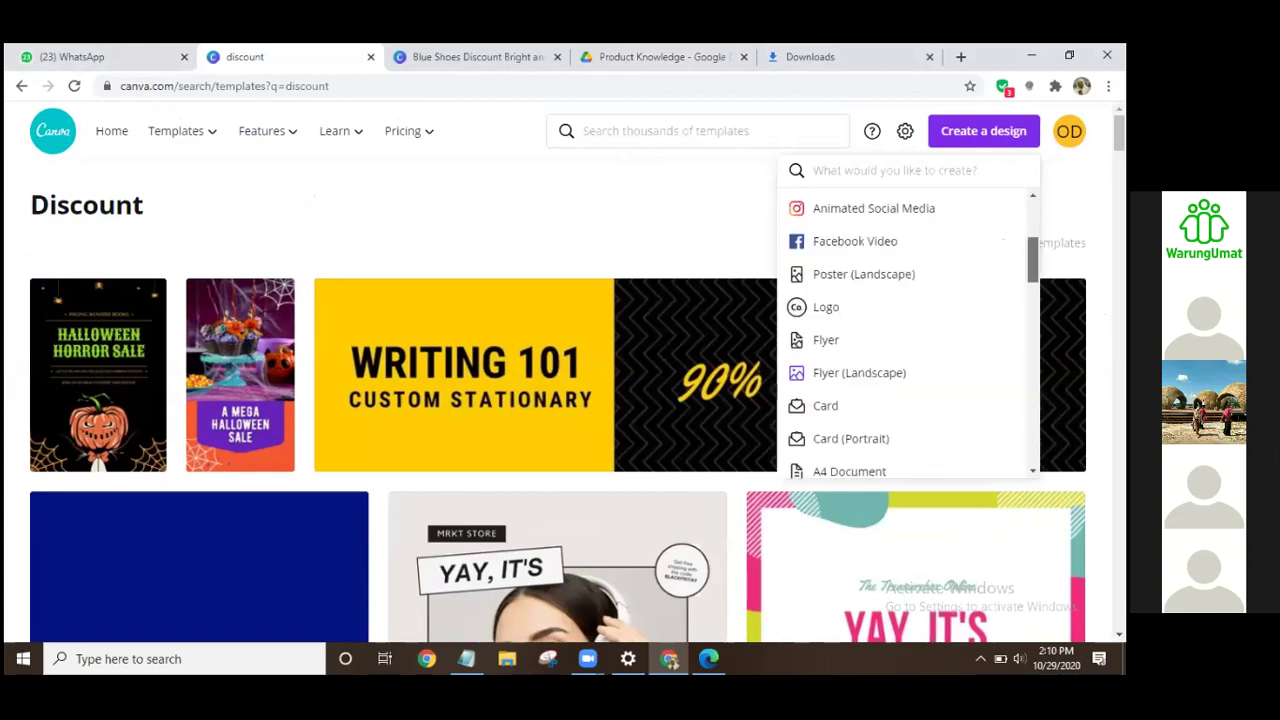
scroll(905, 330, "up", 1)
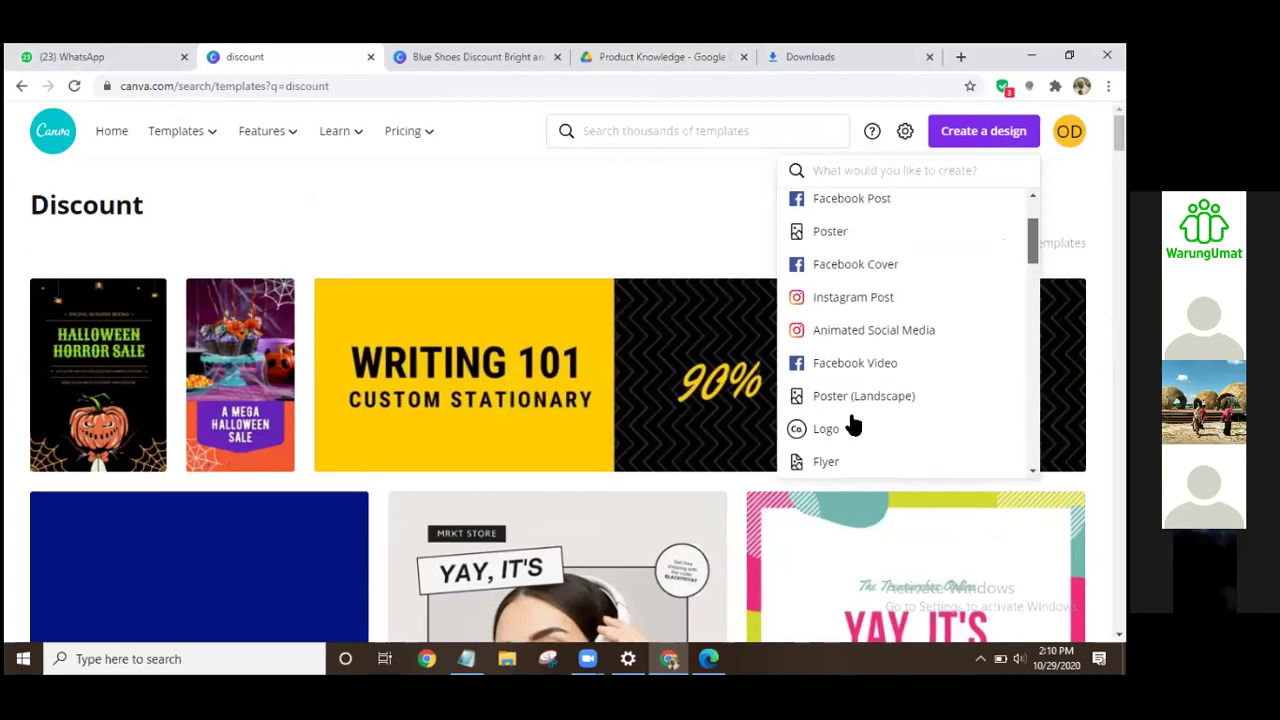
scroll(905, 330, "up", 1)
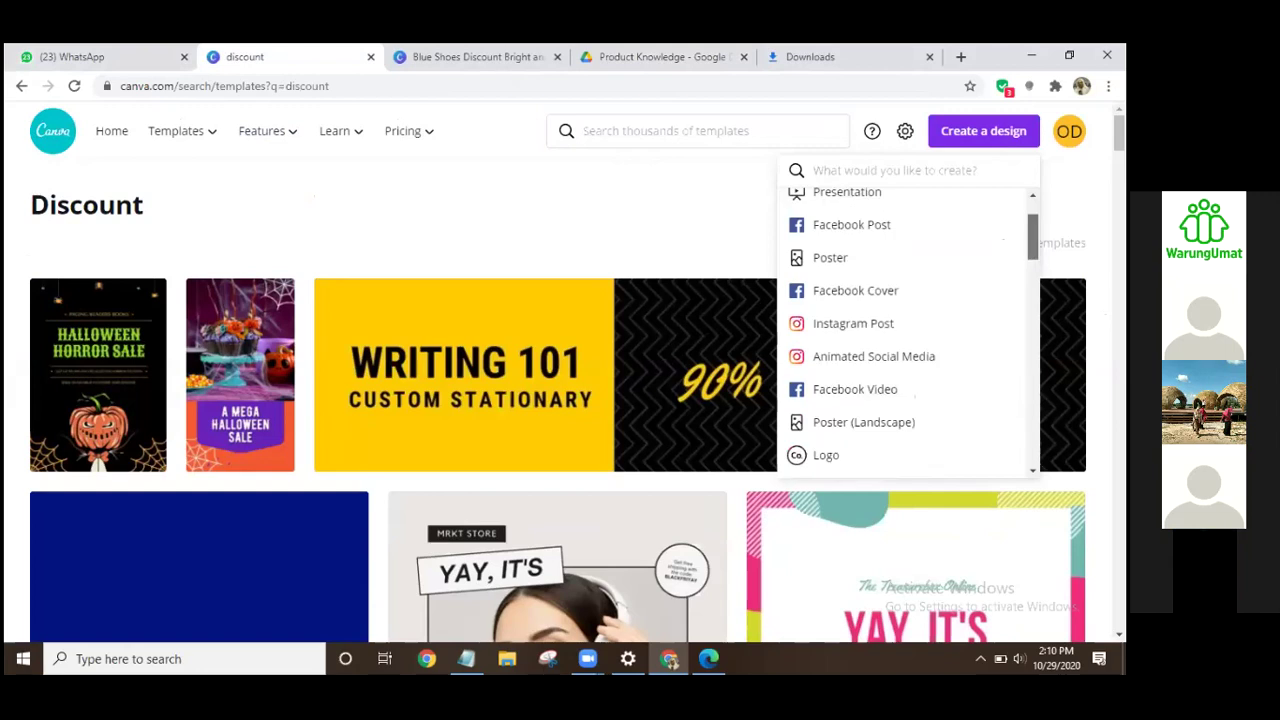
scroll(905, 330, "down", 4)
scroll(905, 330, "down", 1)
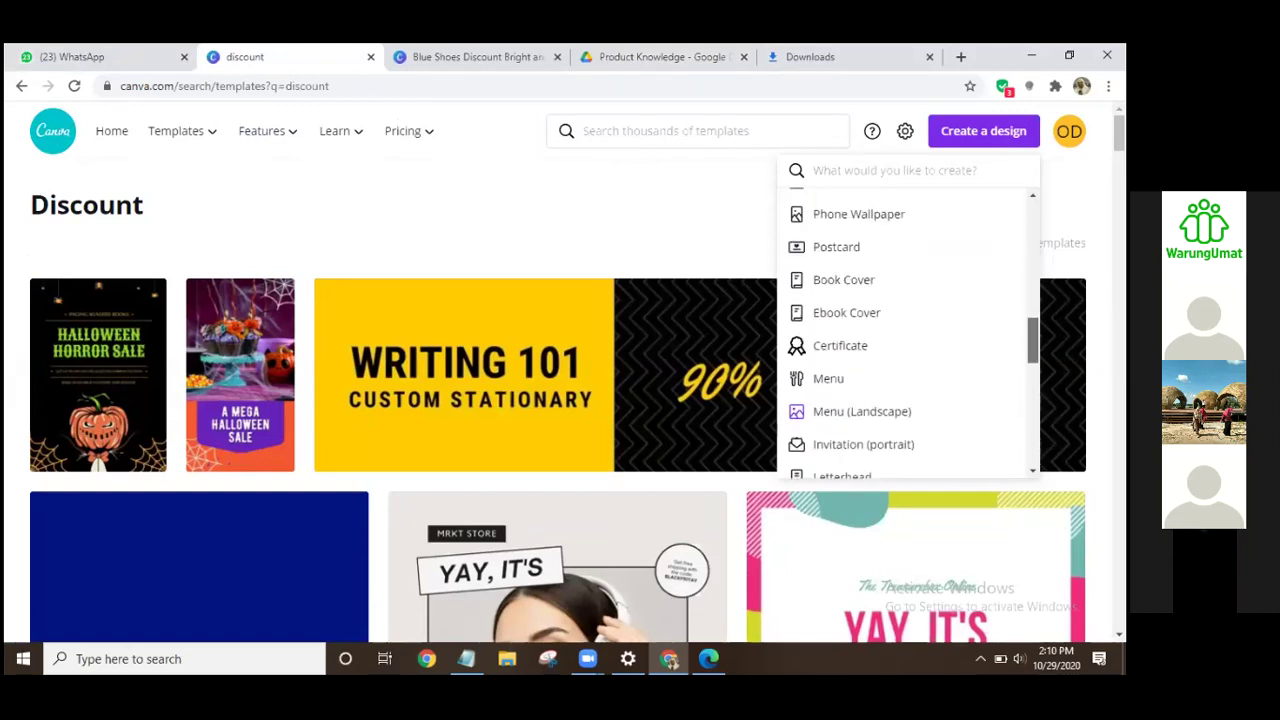
scroll(880, 330, "up", 1)
left_click(839, 227)
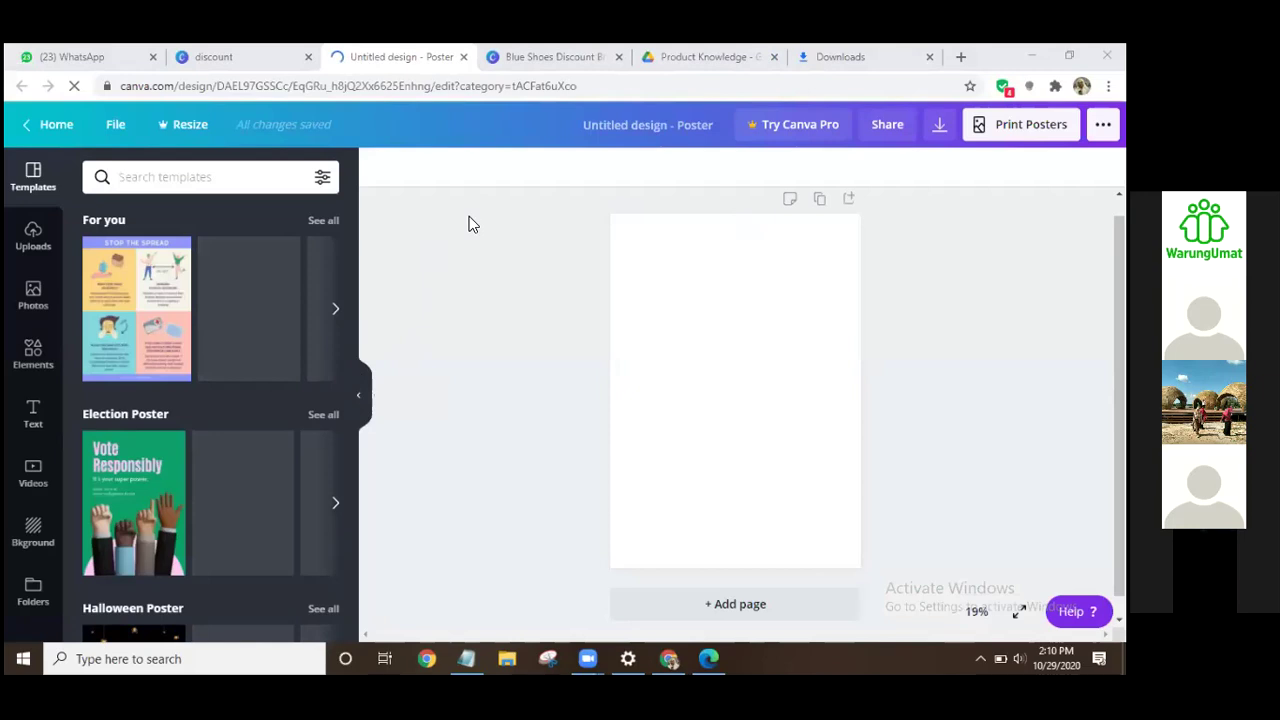
left_click(360, 398)
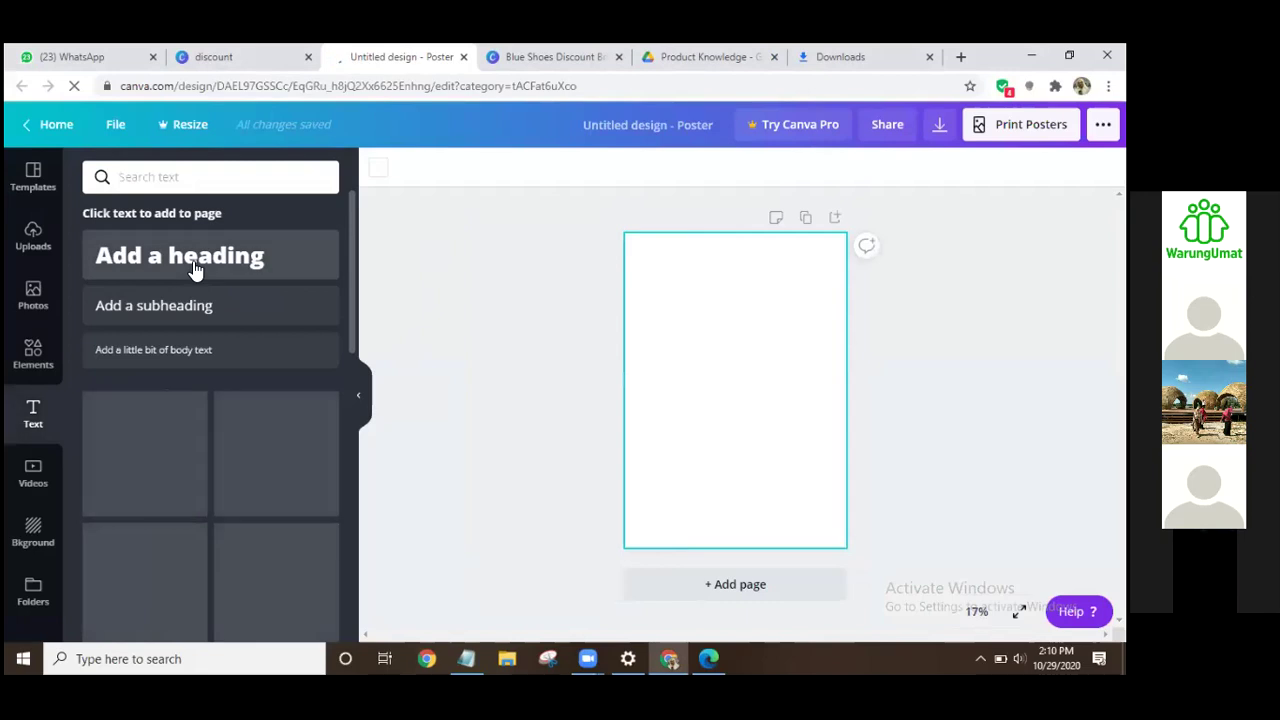
left_click(195, 268)
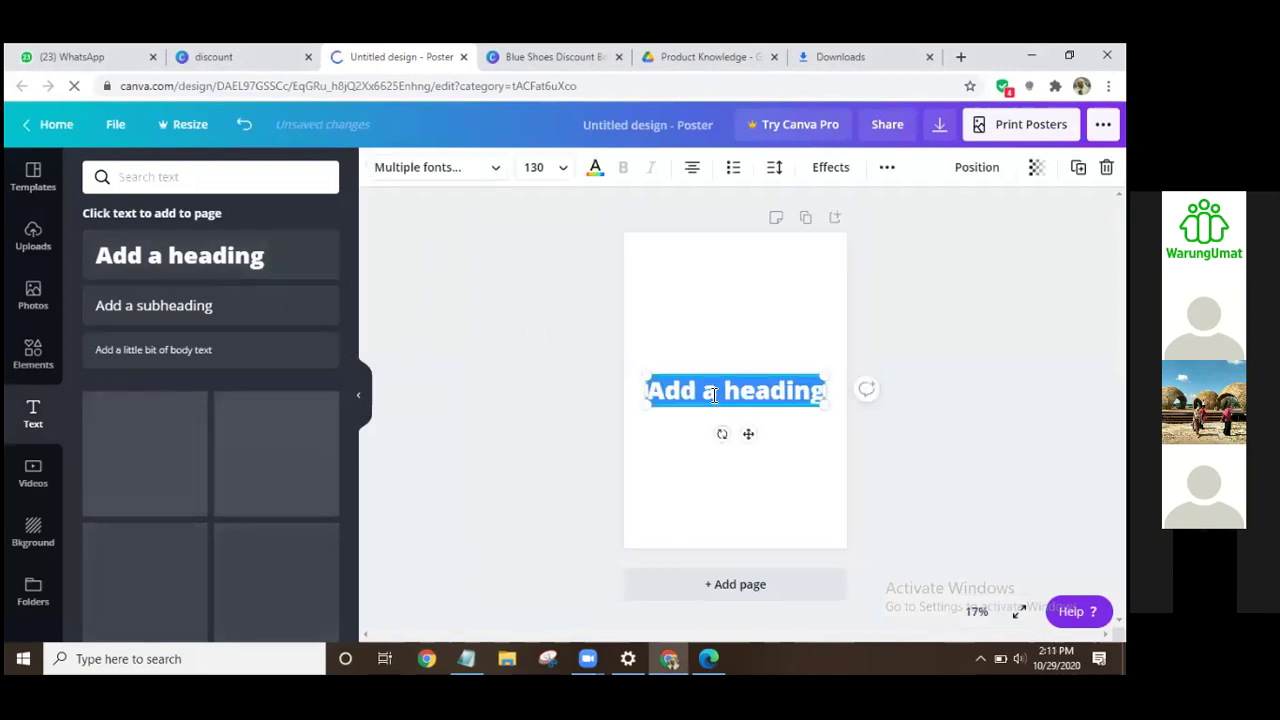
type("po")
key("BackSpace")
key("BackSpace")
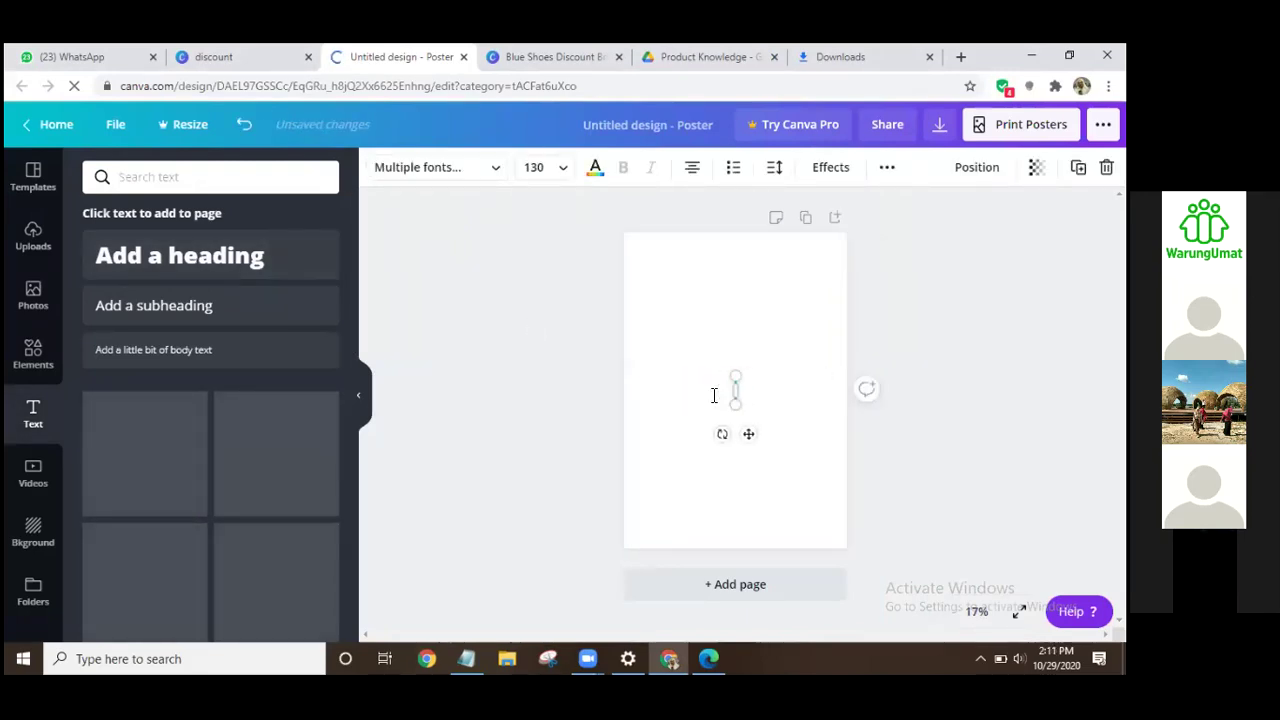
left_click(547, 307)
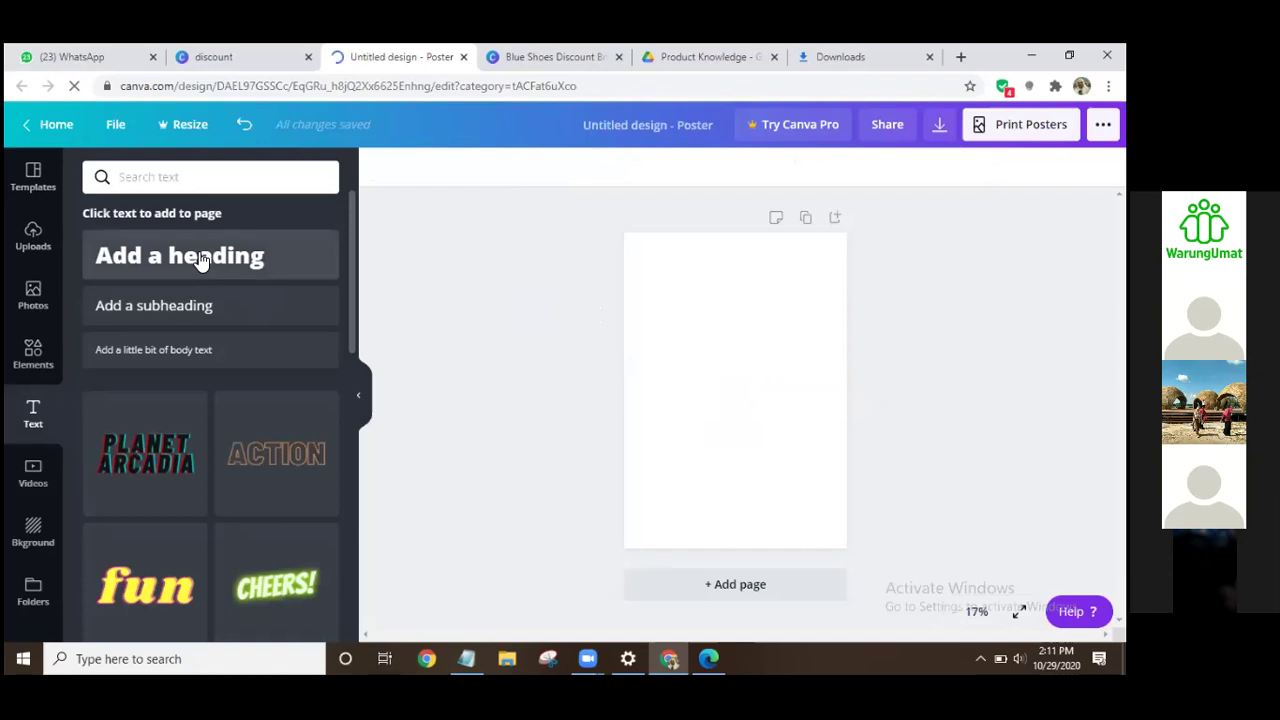
Step: Add a heading to the blank poster reading "LITTLE ZAM PRODUK ANAK EDUKATIF NOMOR SATU DI INDONESIA"
left_click(165, 258)
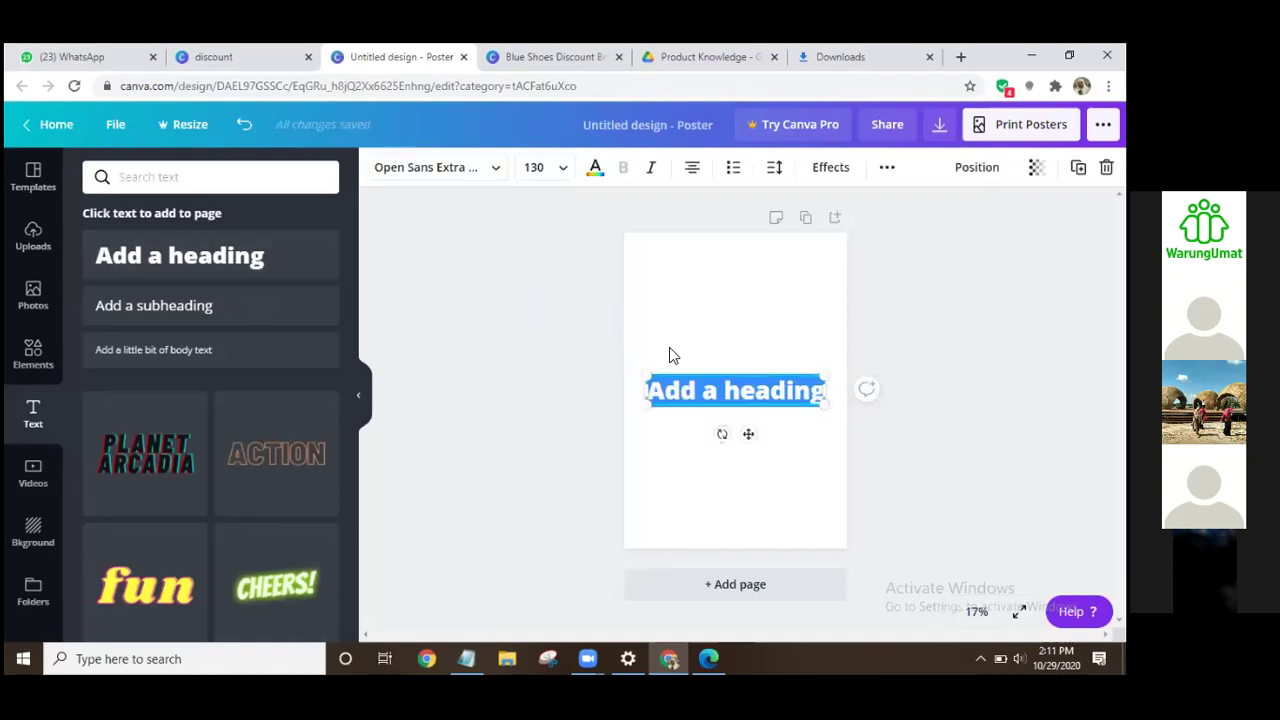
type("dijua")
key("BackSpace")
key("BackSpace")
key("BackSpace")
key("BackSpace")
key("BackSpace")
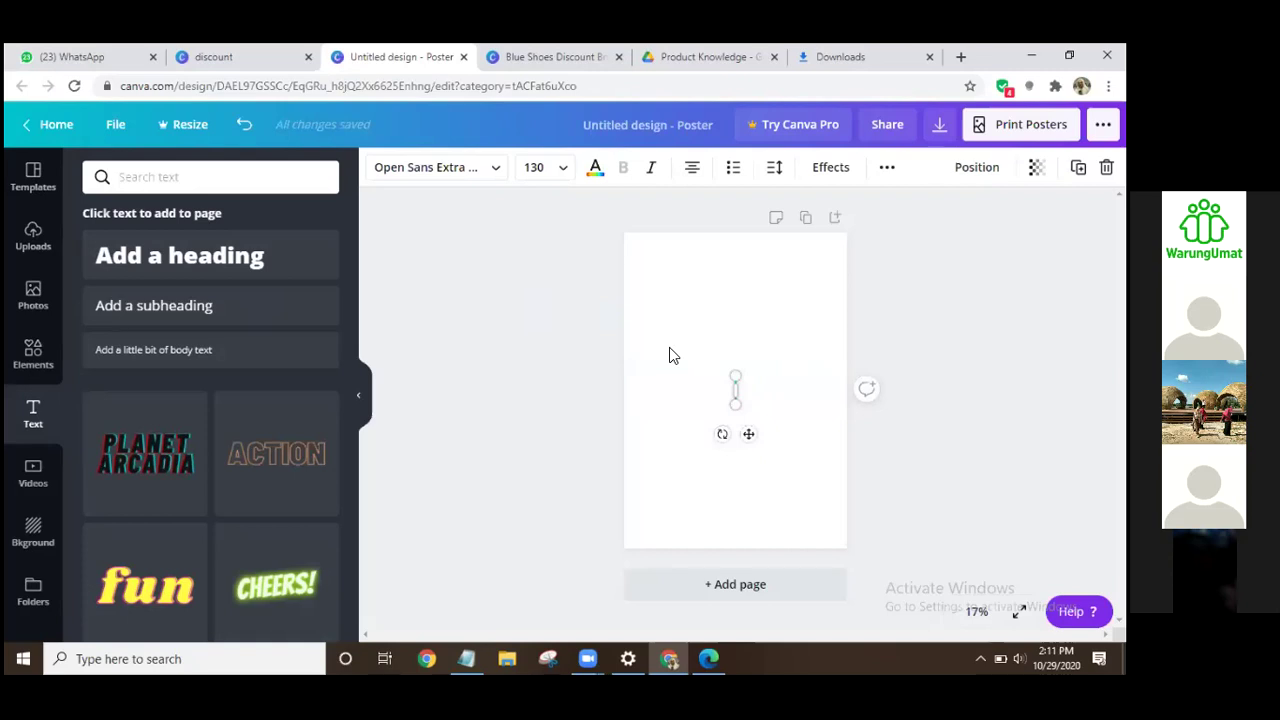
type("LITTLE")
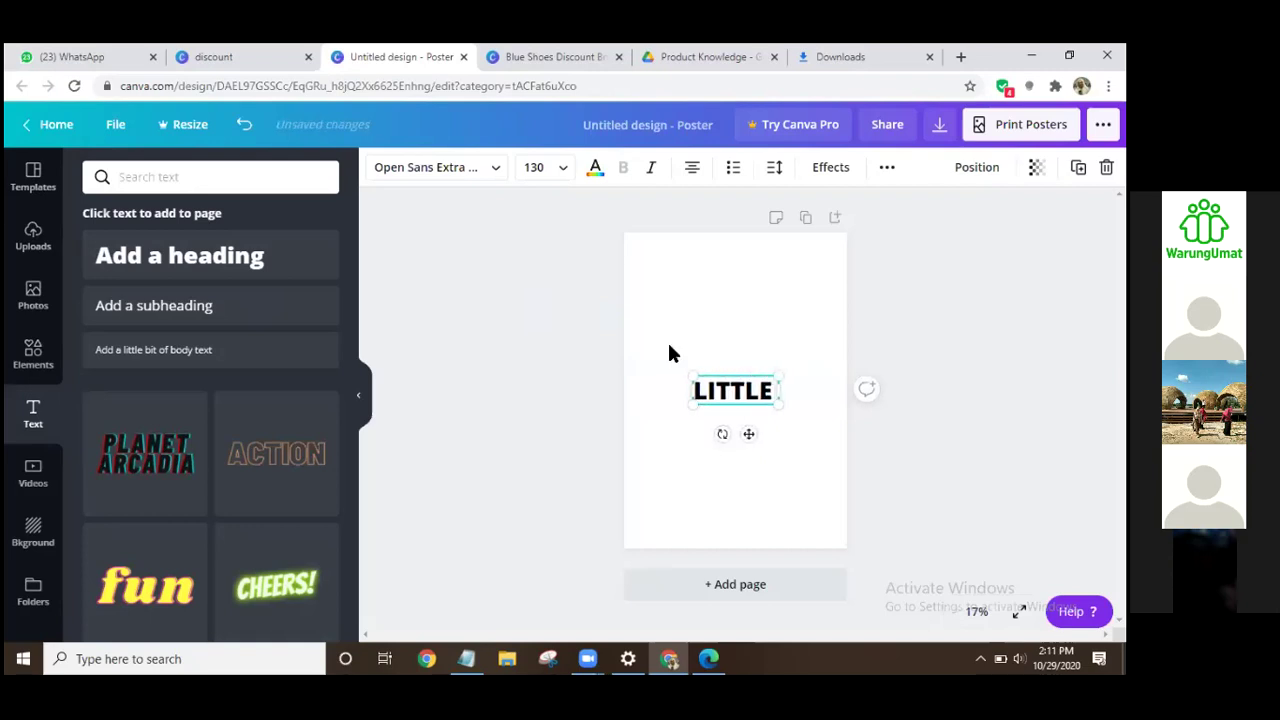
type(" ZAM")
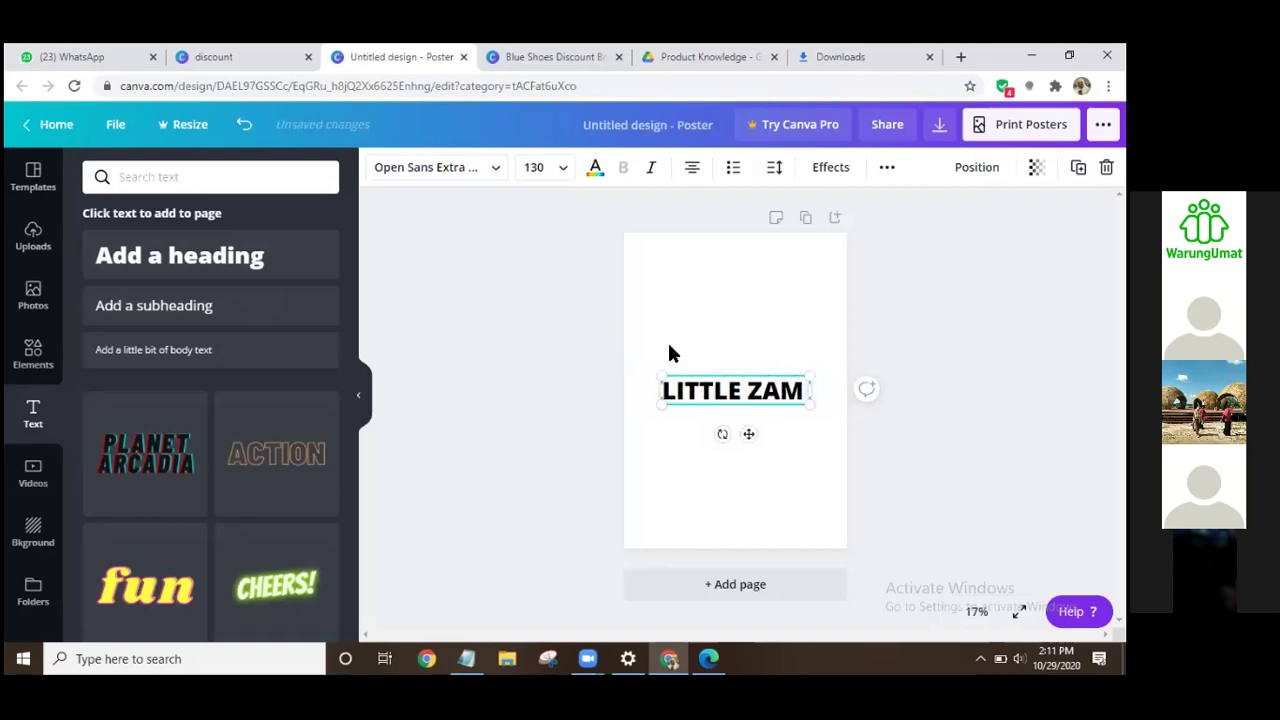
type(" PRODUK ANAK")
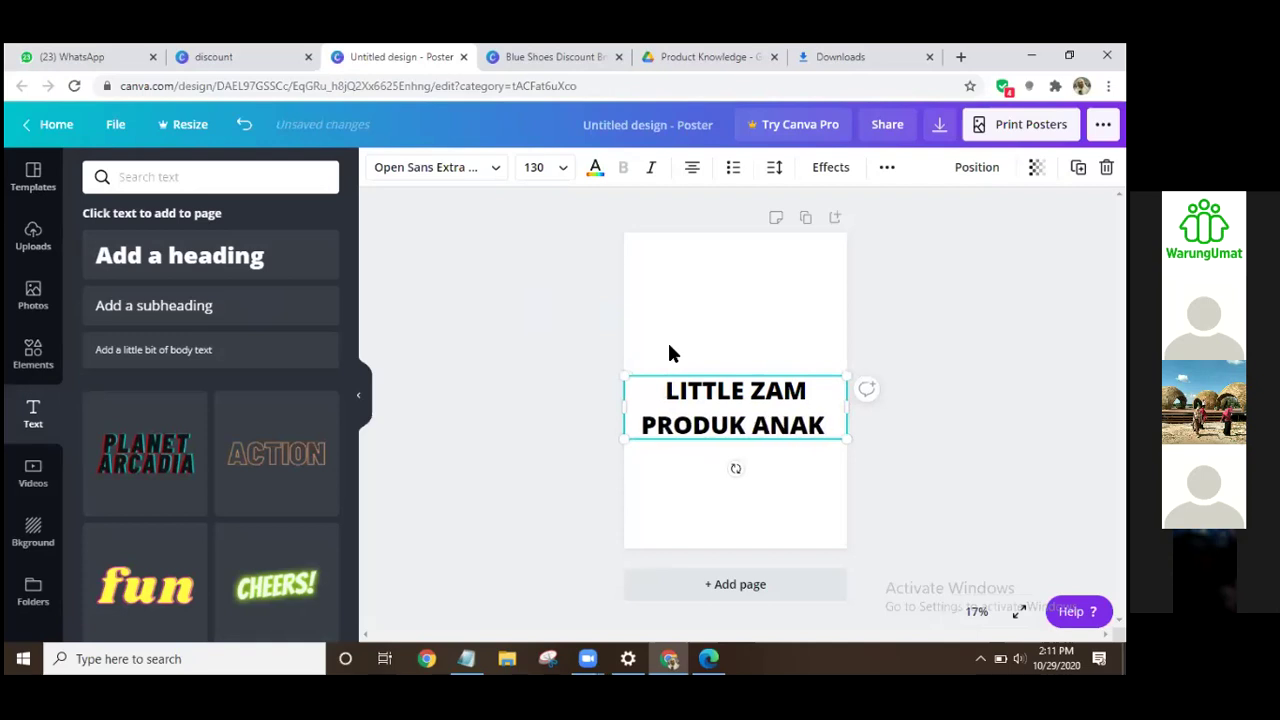
type(" EDUK")
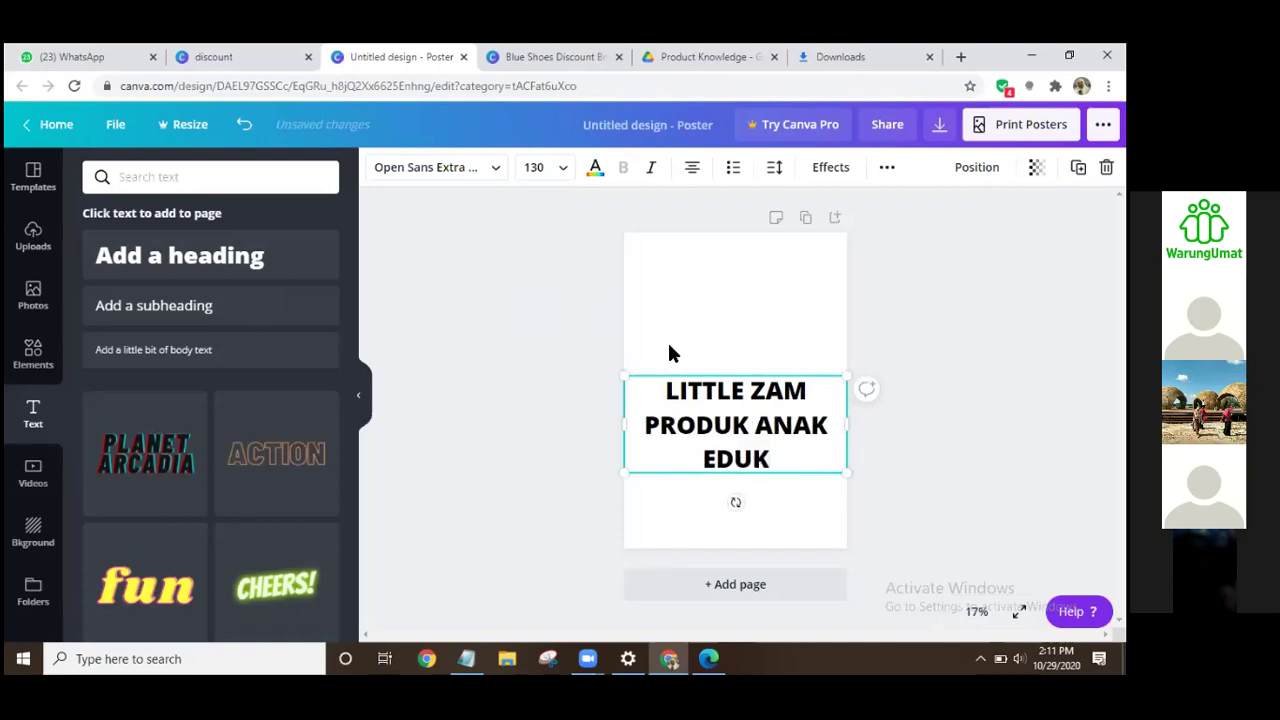
type("ATIF NOMOR SATU")
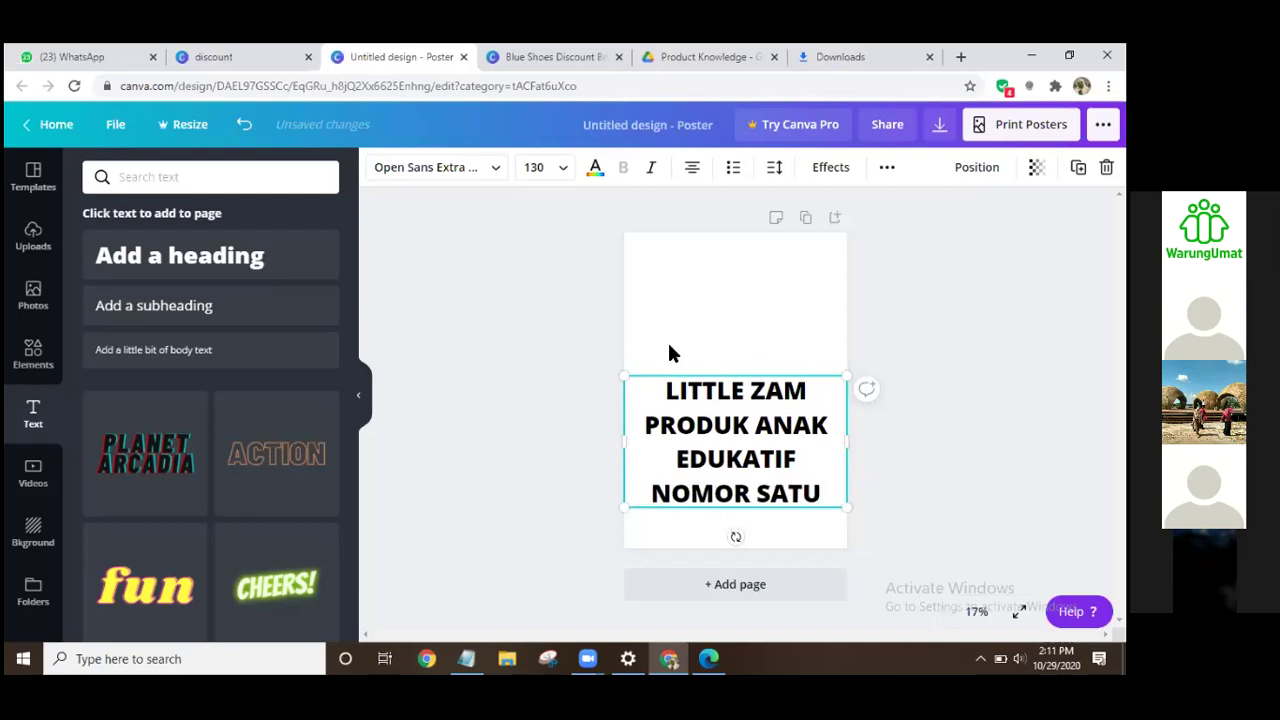
type(" DI INDONESIA")
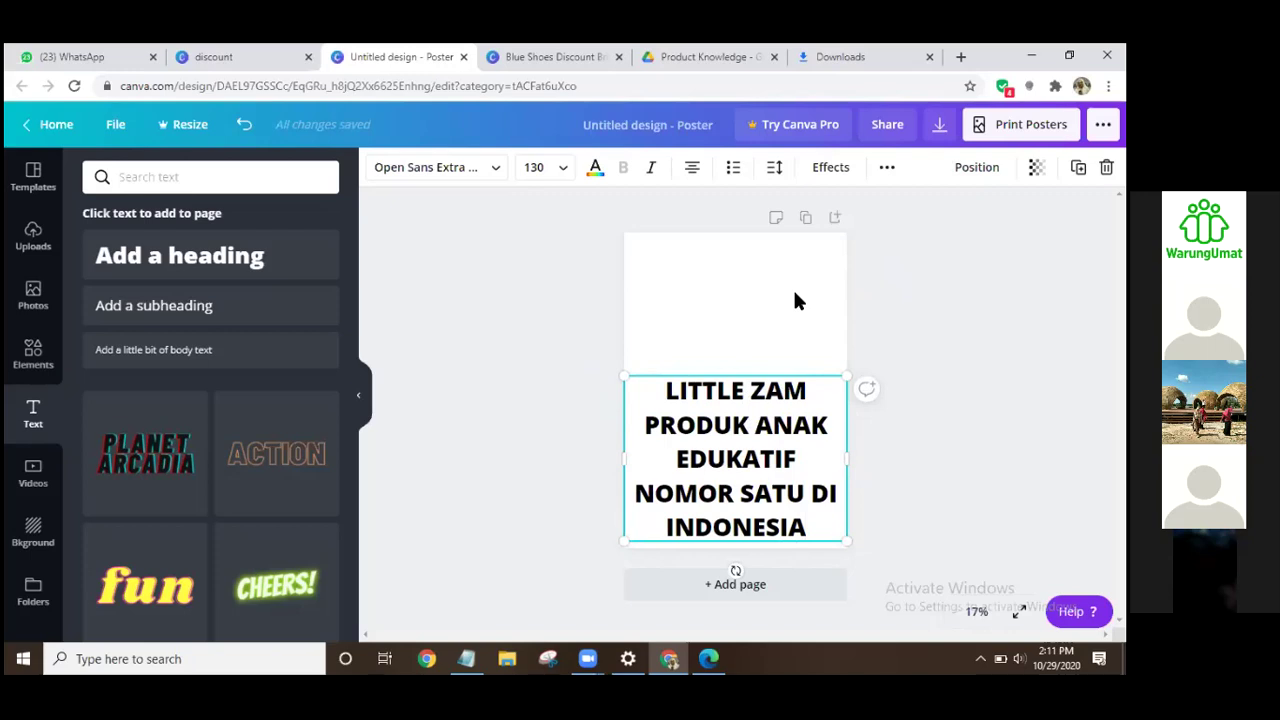
Step: Set the heading's text colour to dark green from the default colours
left_click(597, 169)
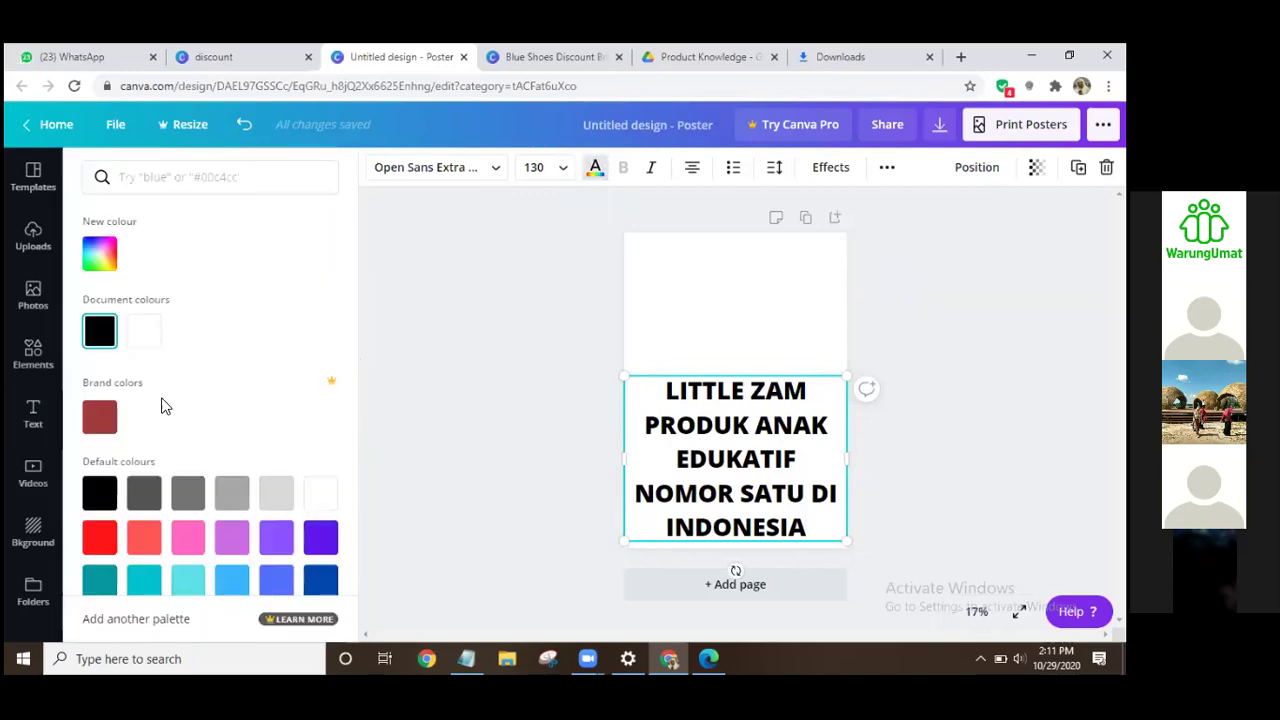
left_click(101, 419)
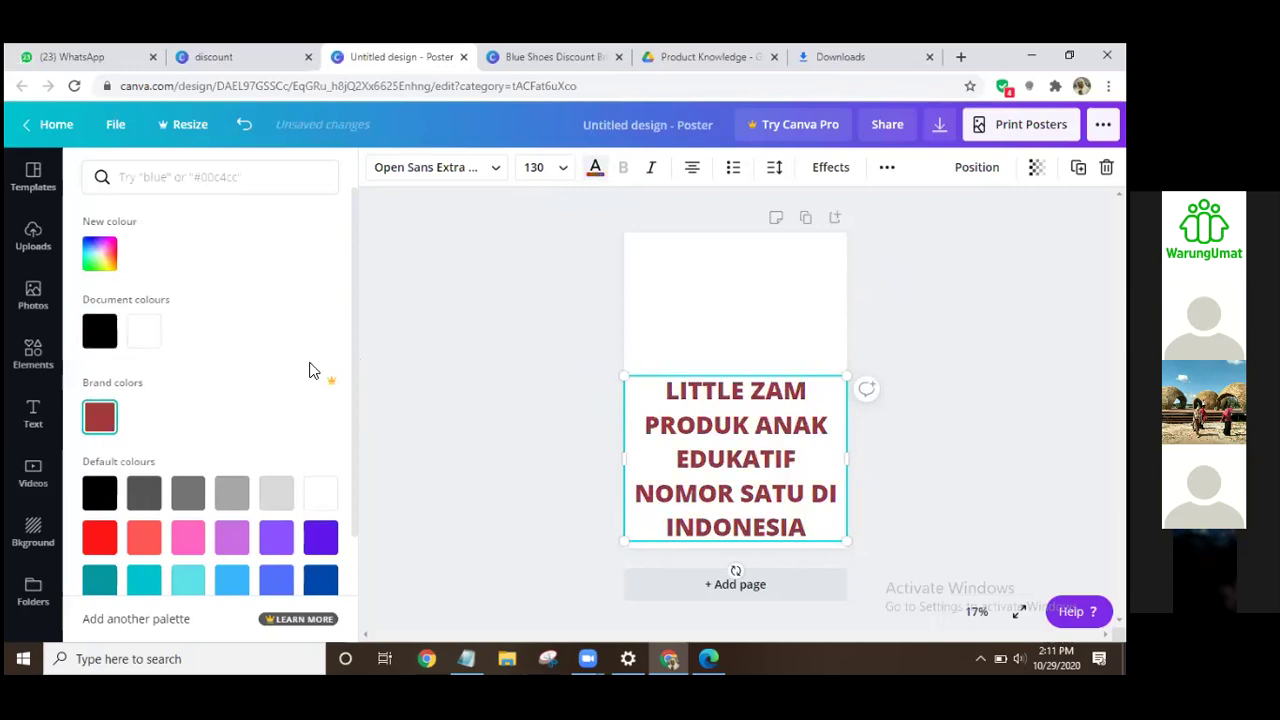
scroll(200, 530, "down", 2)
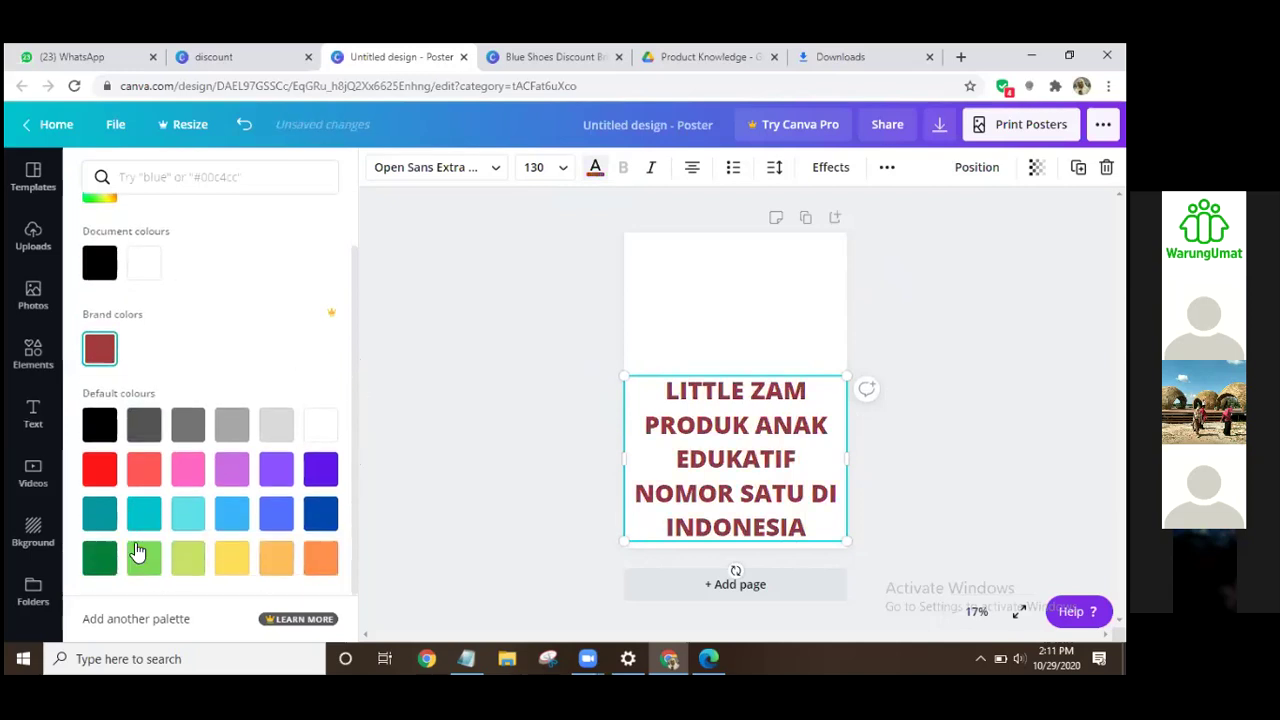
left_click(103, 560)
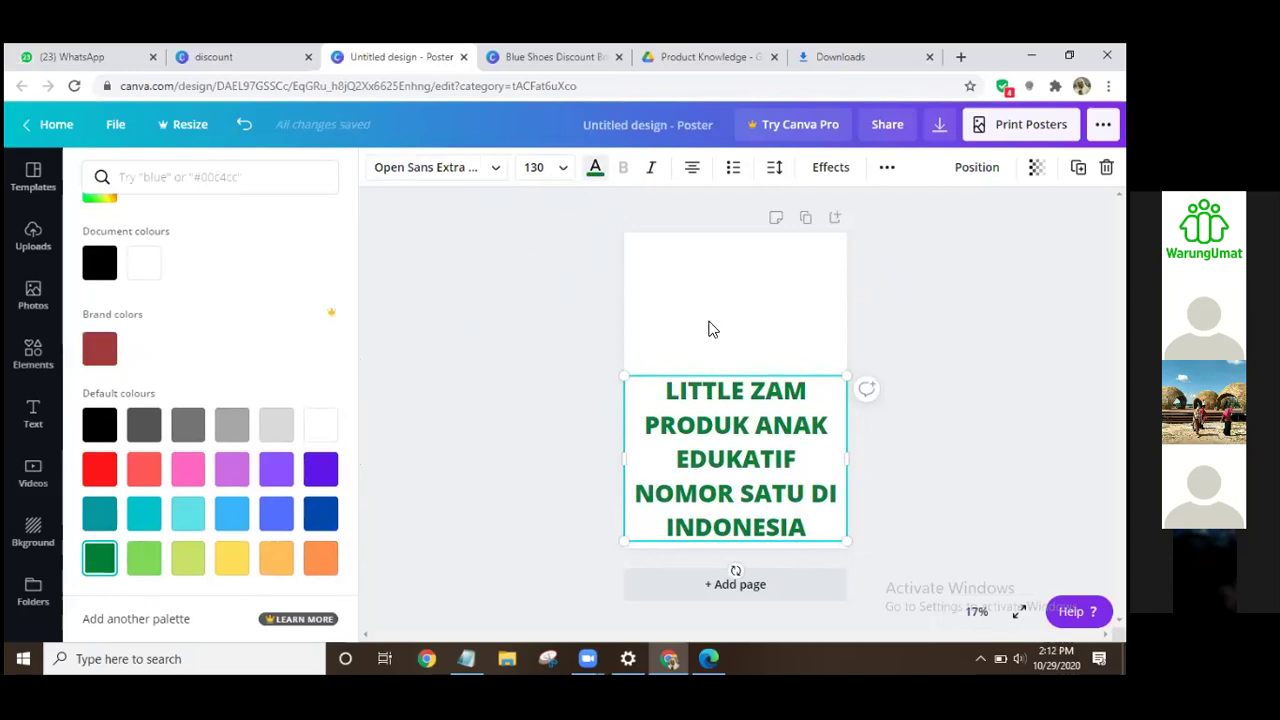
Step: Try the Arimo font on the poster heading, and set its font to Anonymous Pro
left_click(720, 406)
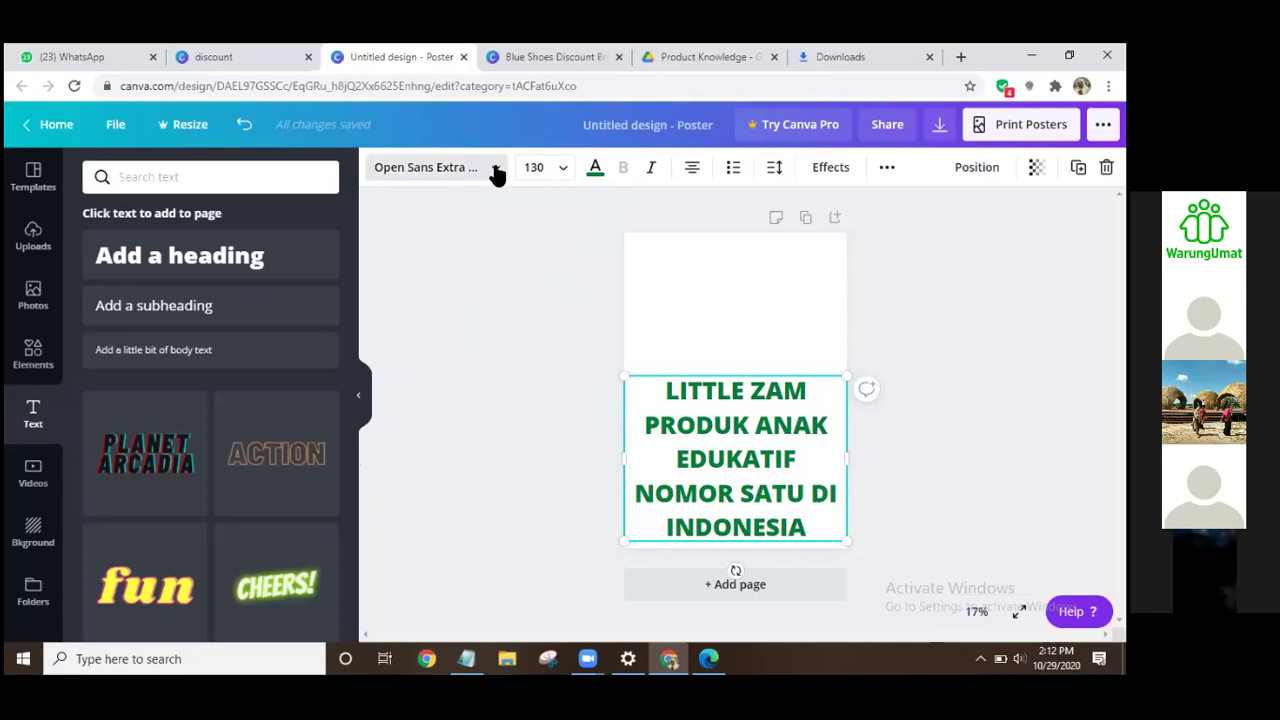
left_click(452, 174)
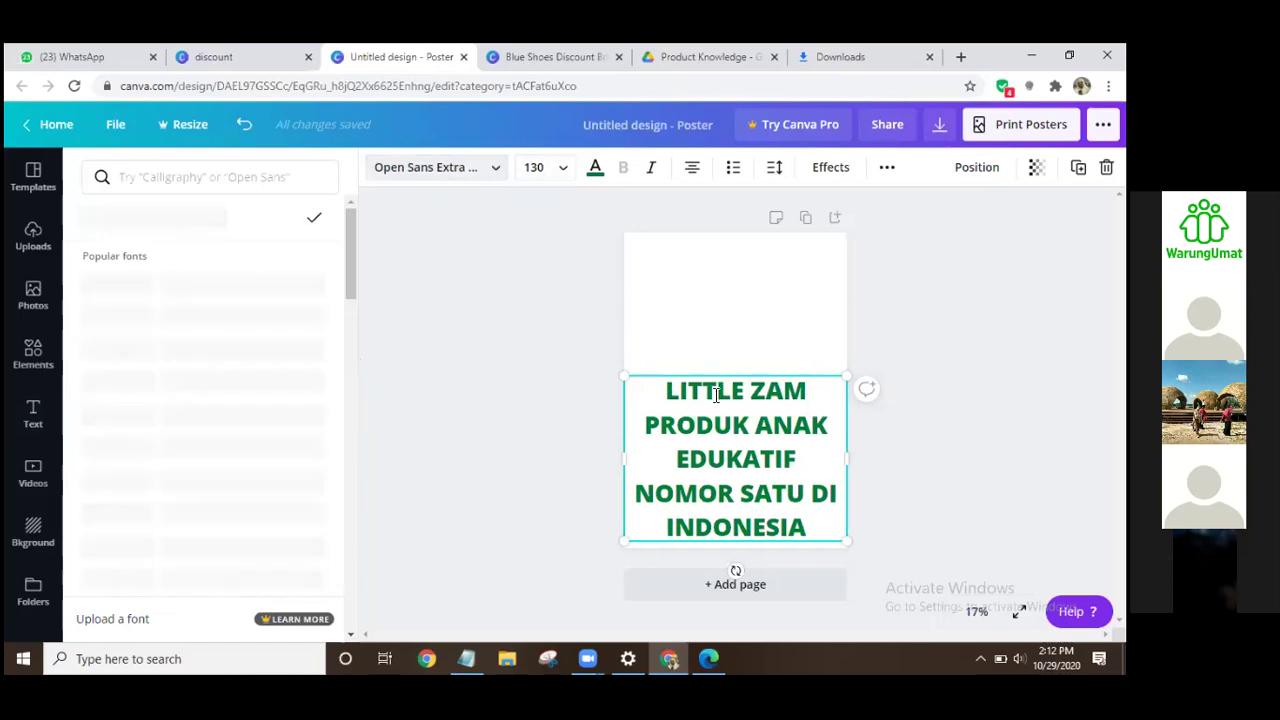
left_click(481, 175)
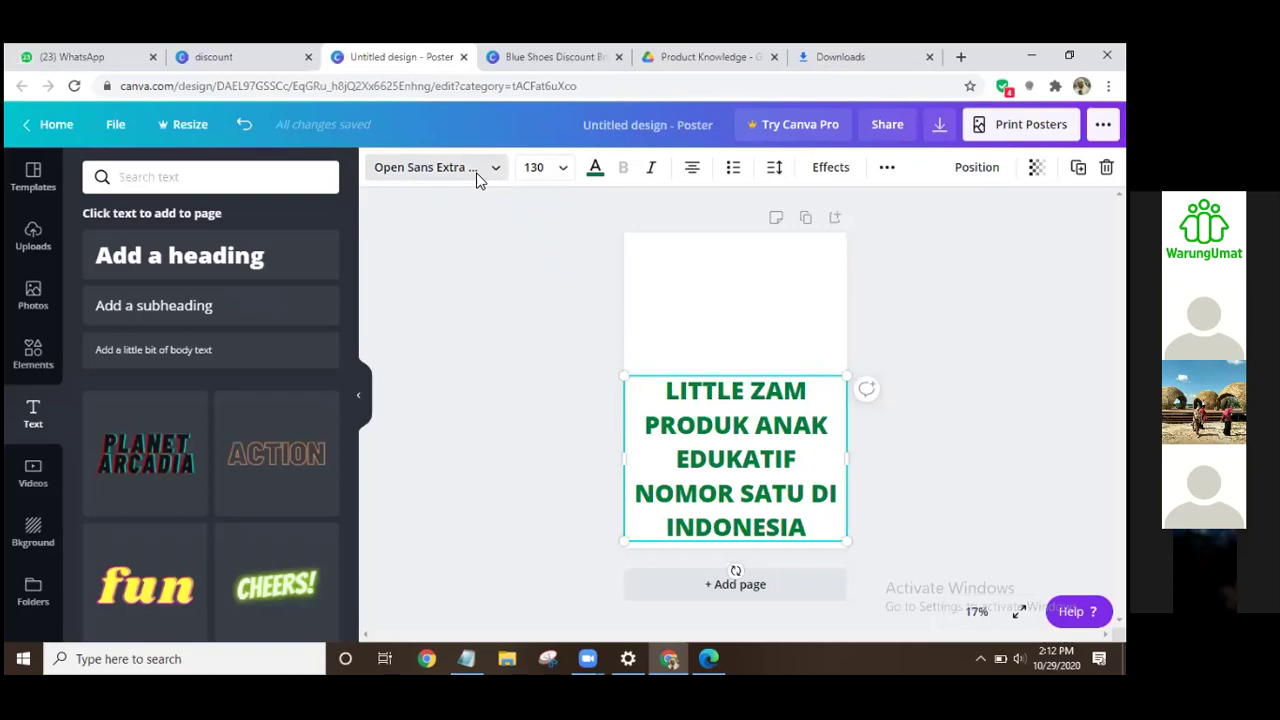
left_click(457, 172)
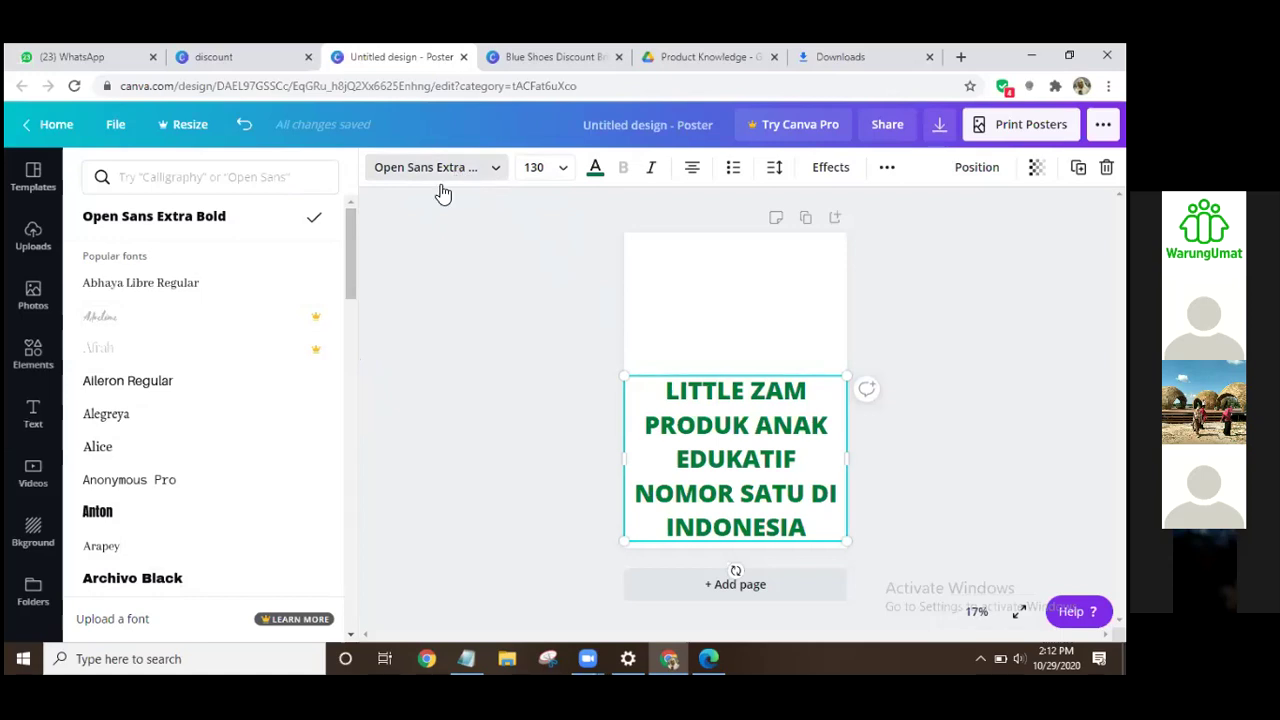
scroll(352, 266, "down", 2)
scroll(332, 314, "up", 2)
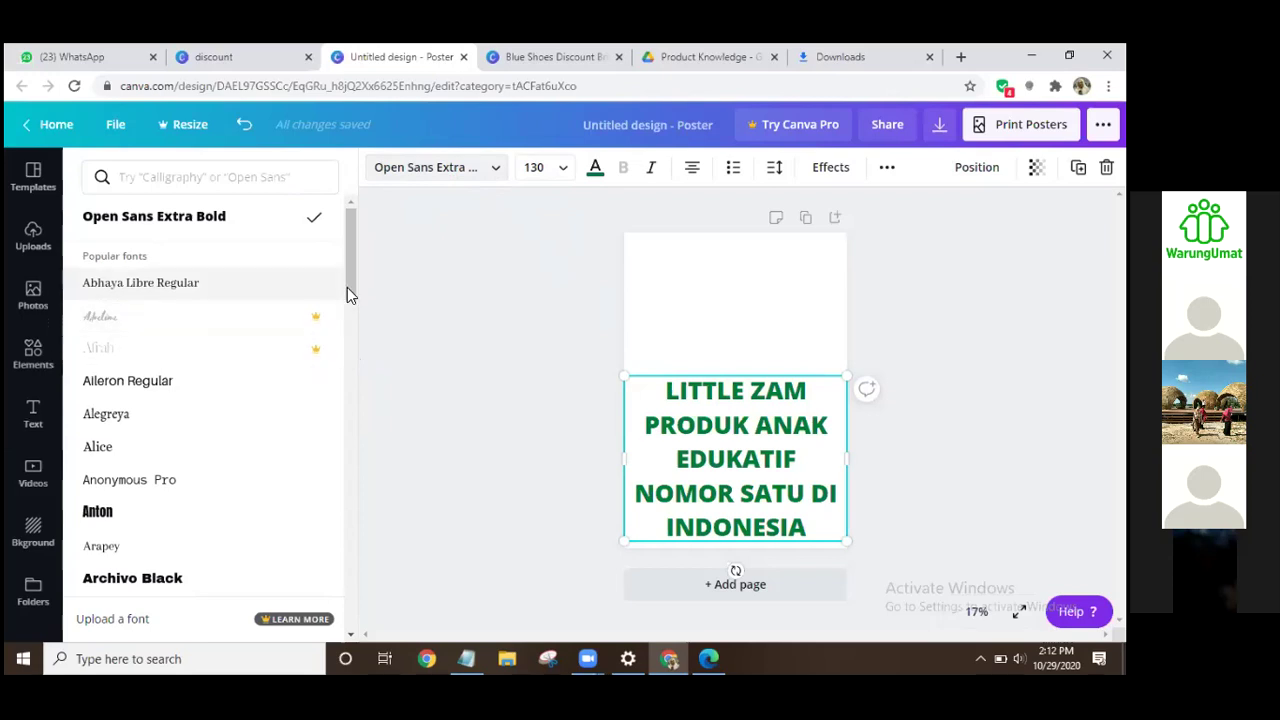
scroll(311, 322, "down", 1)
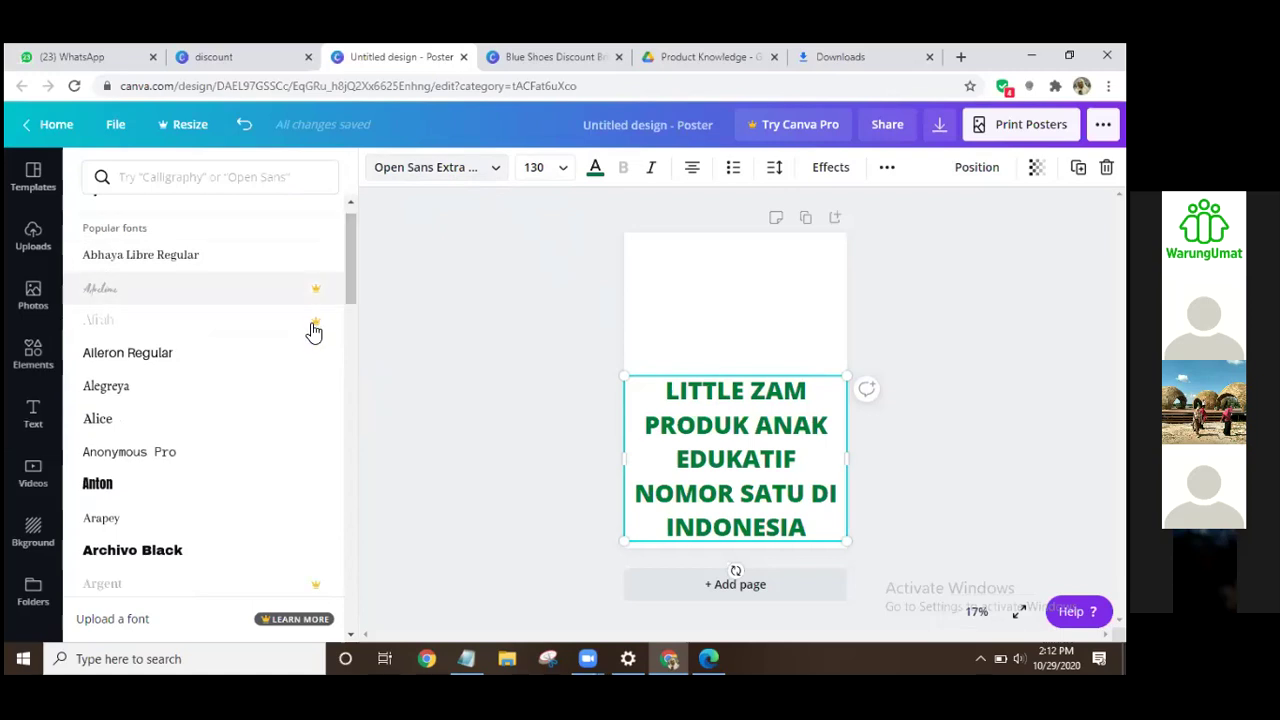
scroll(345, 302, "down", 2)
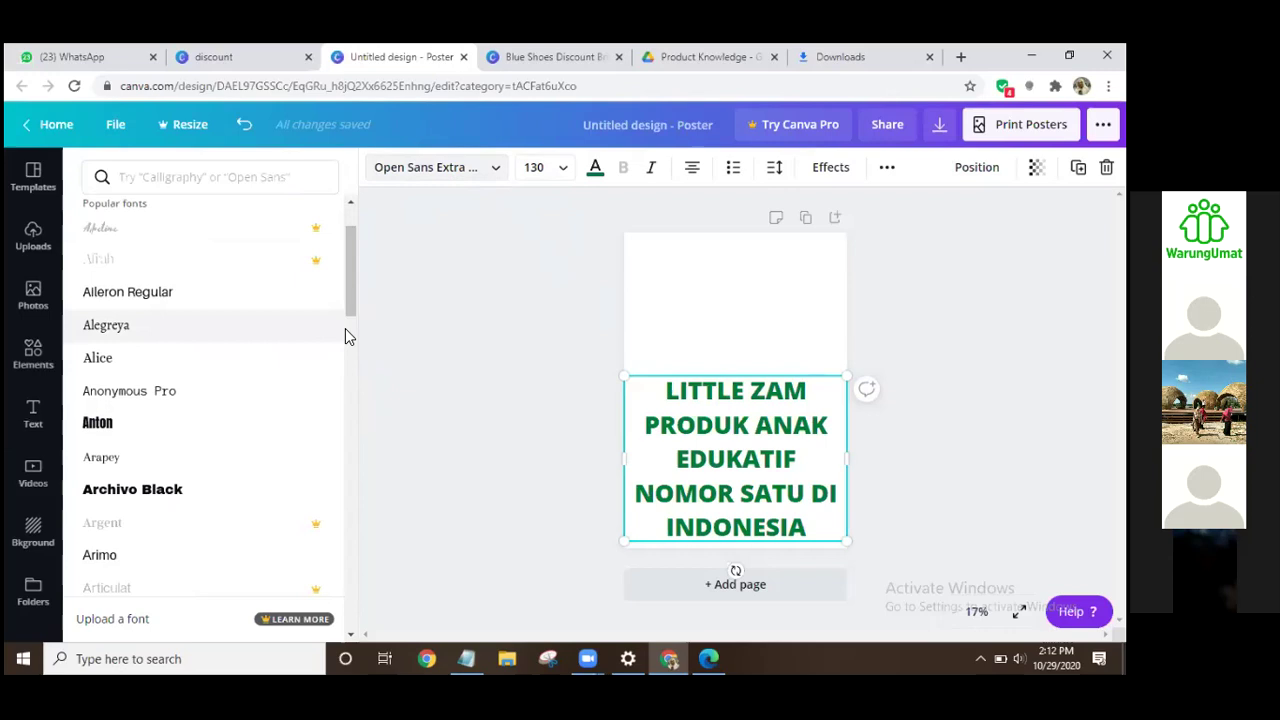
scroll(345, 328, "down", 3)
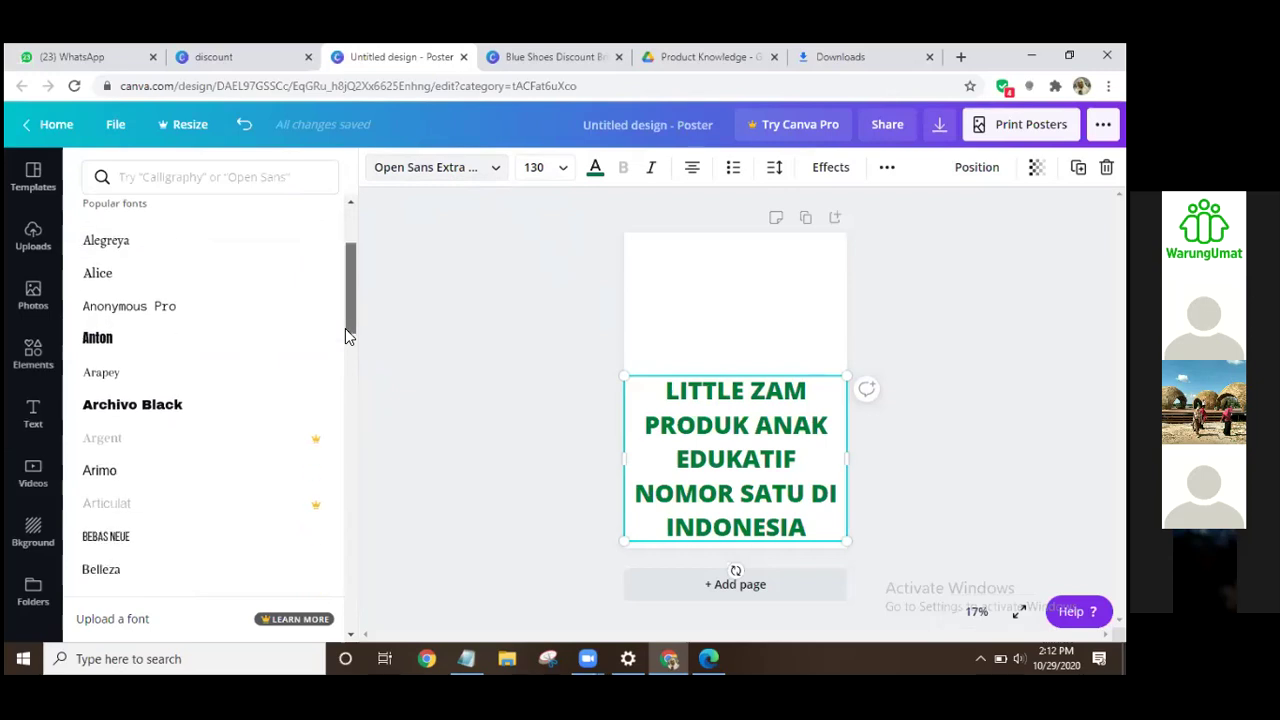
left_click(185, 471)
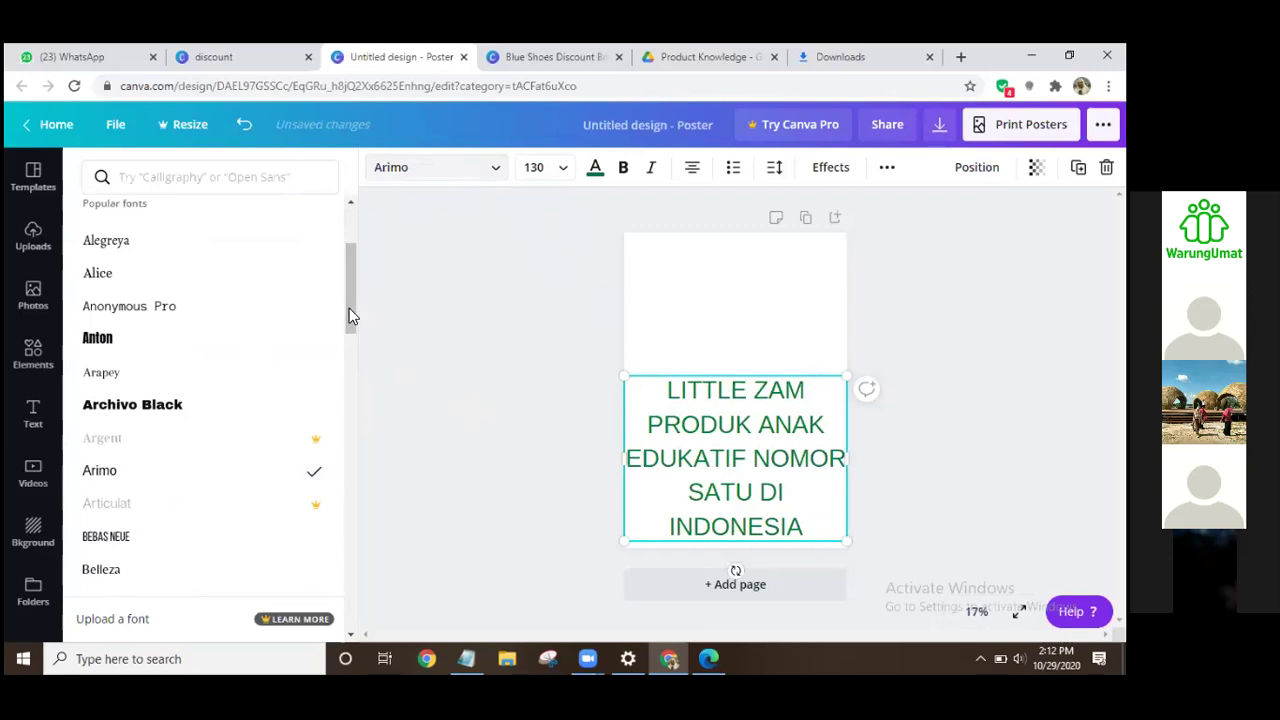
left_click(300, 307)
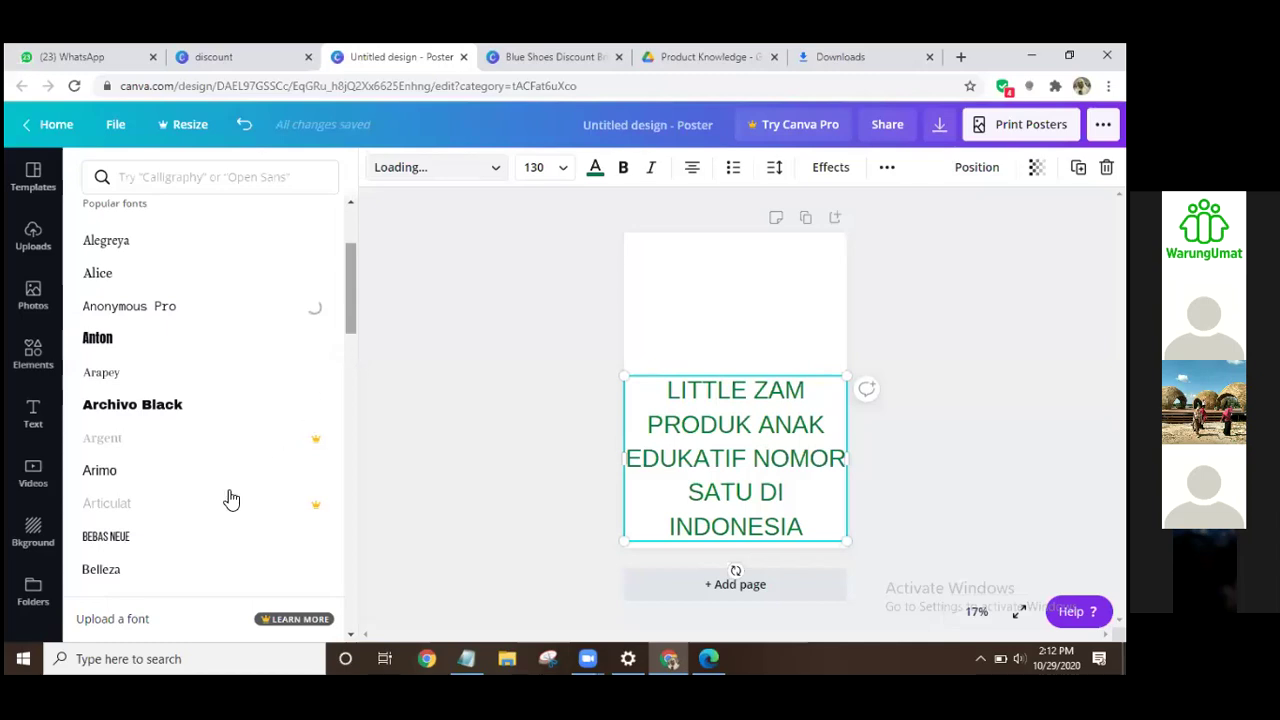
Step: Try to apply the Bukhari Script font to the heading
scroll(220, 500, "down", 3)
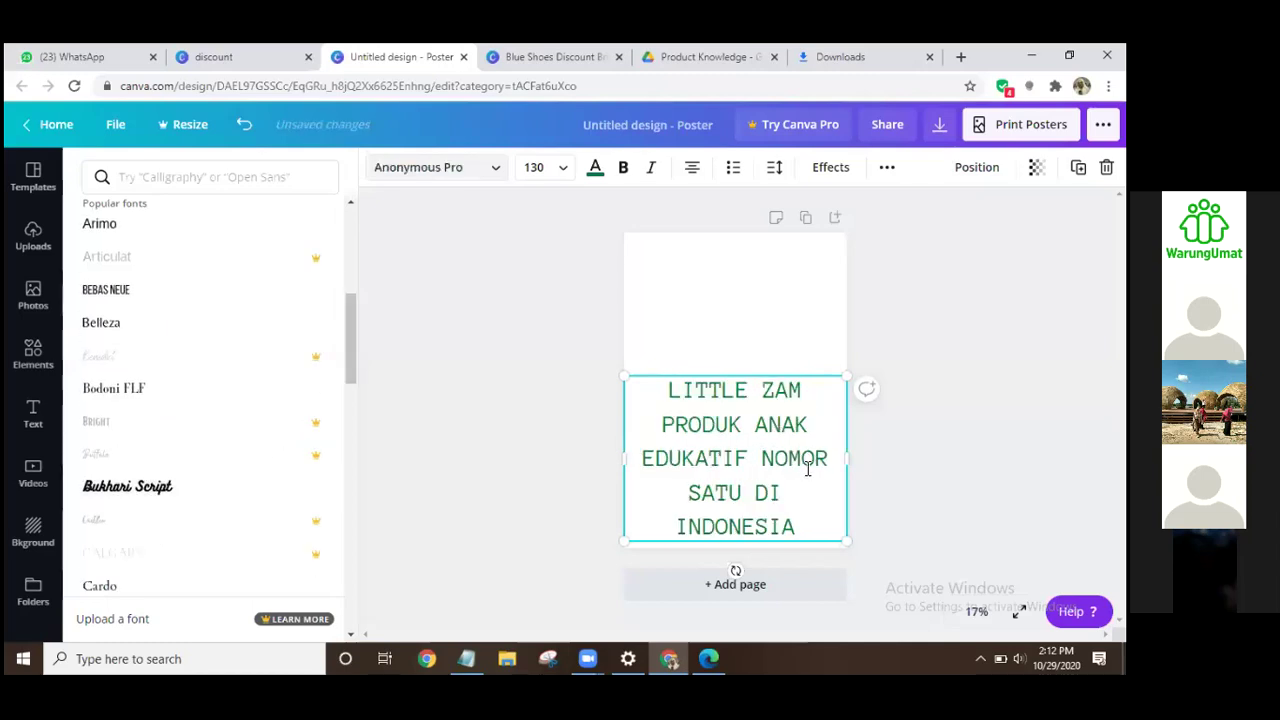
left_click(195, 498)
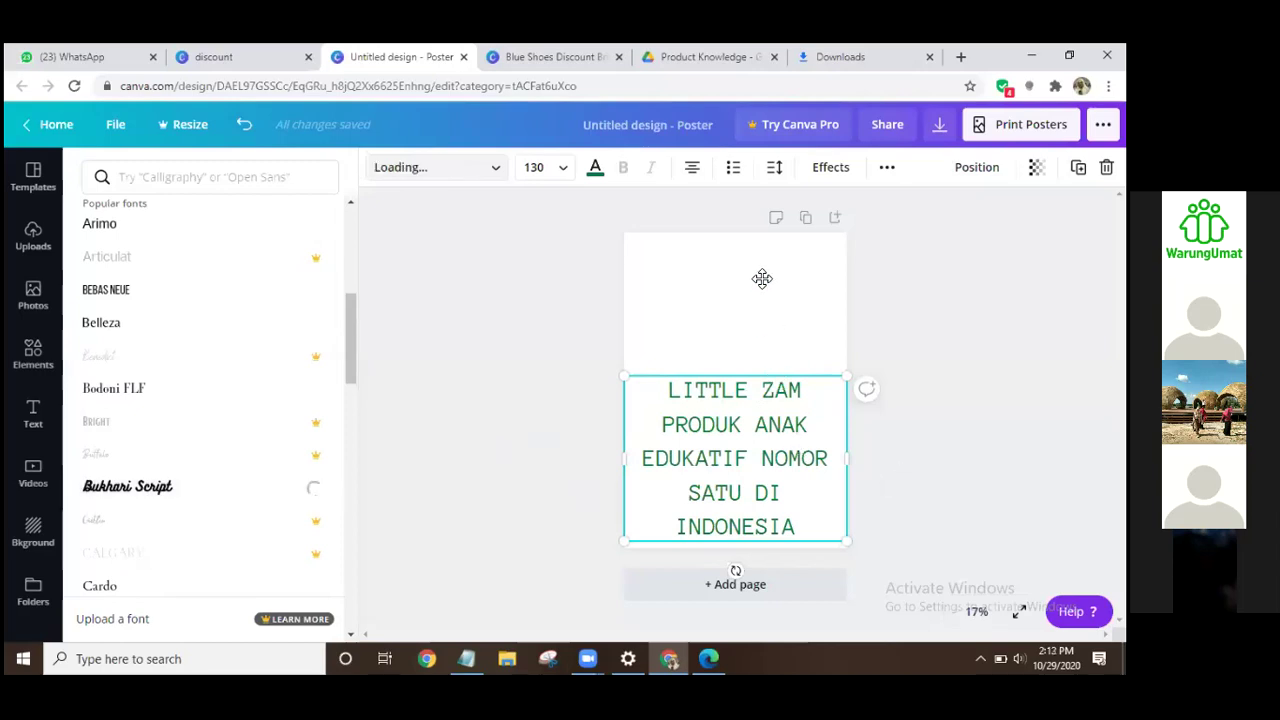
Step: Shrink the heading to a font size of about 94.8 and centre it horizontally in the upper part of the poster
left_click_drag(762, 278, 769, 273)
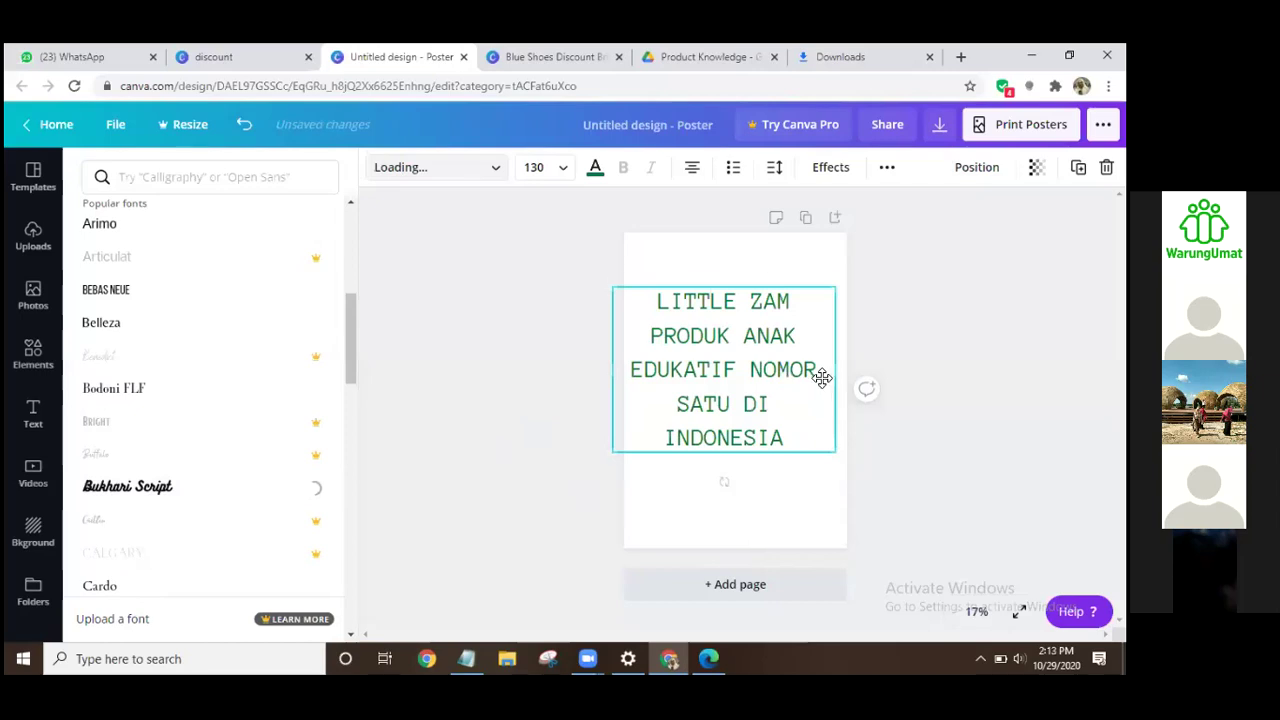
left_click_drag(766, 266, 771, 271)
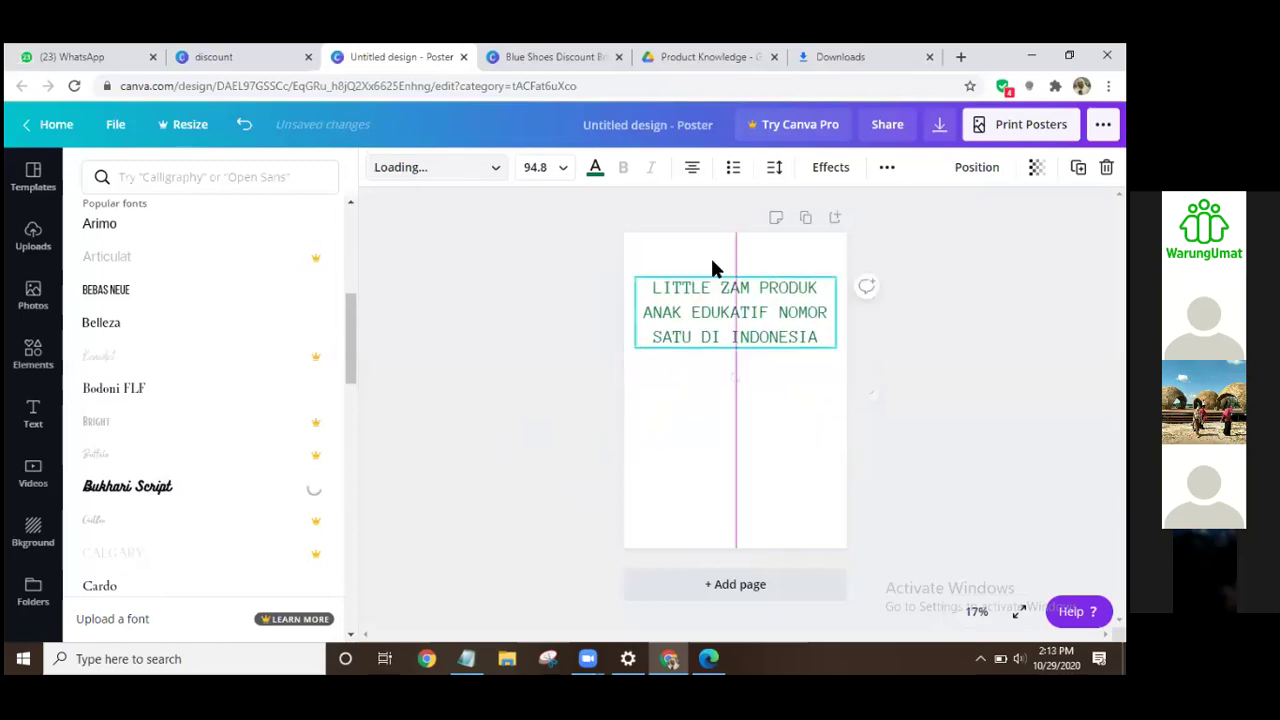
key("Escape")
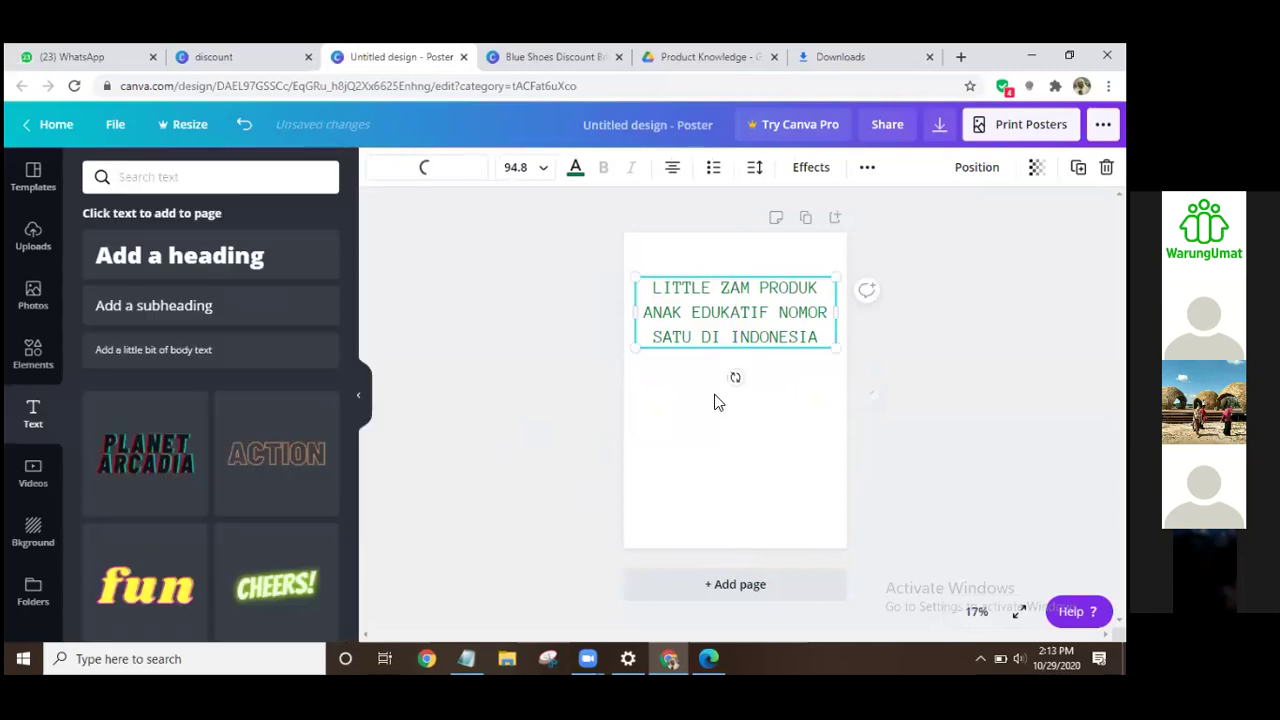
key("Escape")
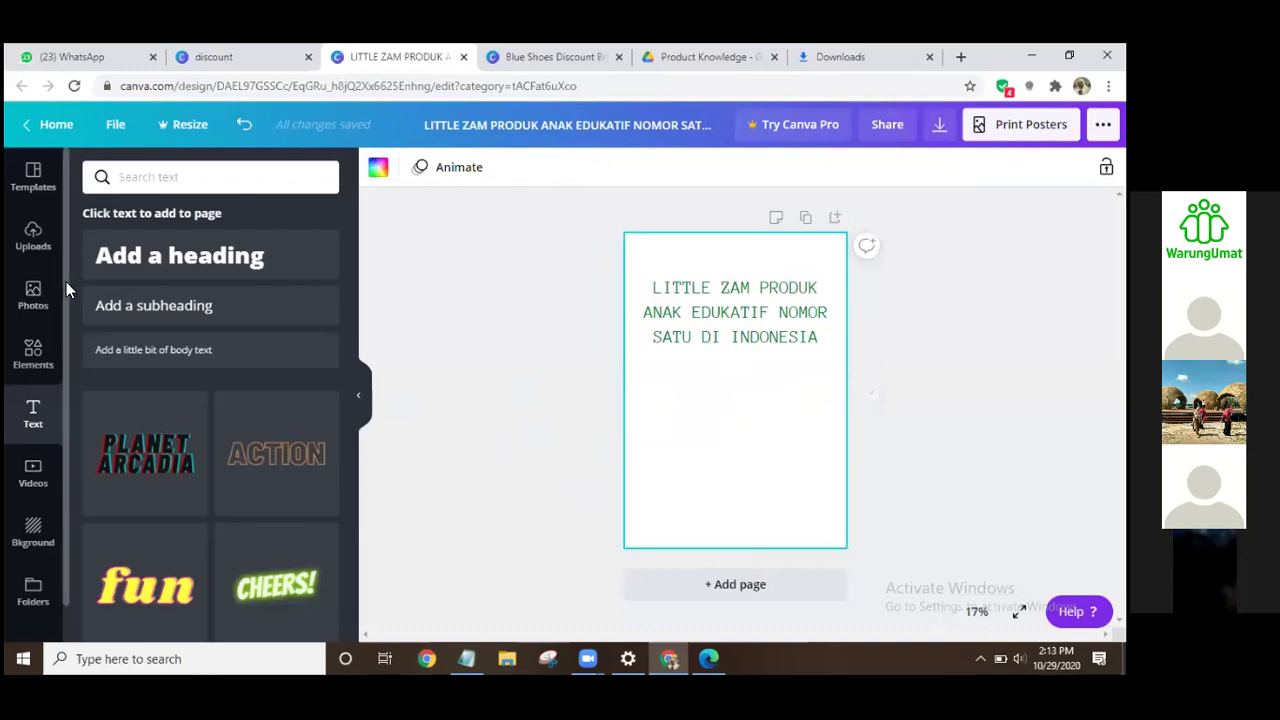
Step: Try a dark green page background, undo it, and colour the poster's background light yellow-green
scroll(68, 285, "down", 2)
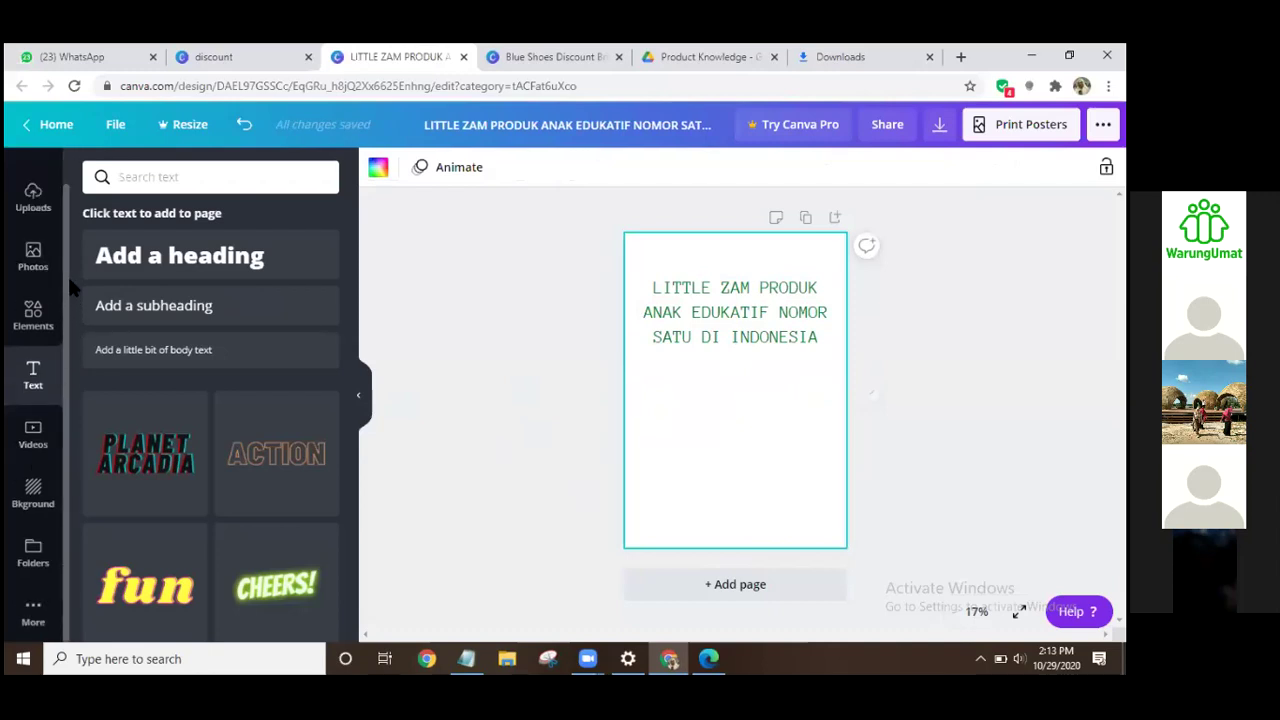
scroll(50, 400, "up", 2)
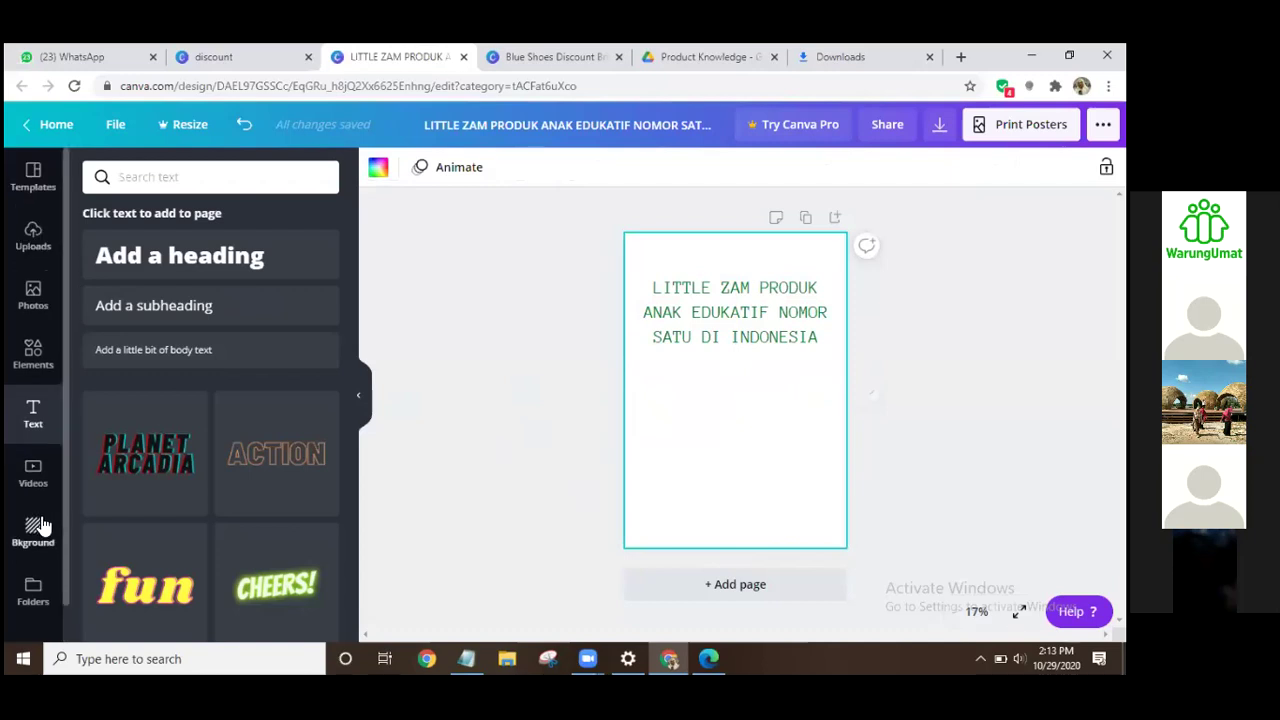
left_click(40, 526)
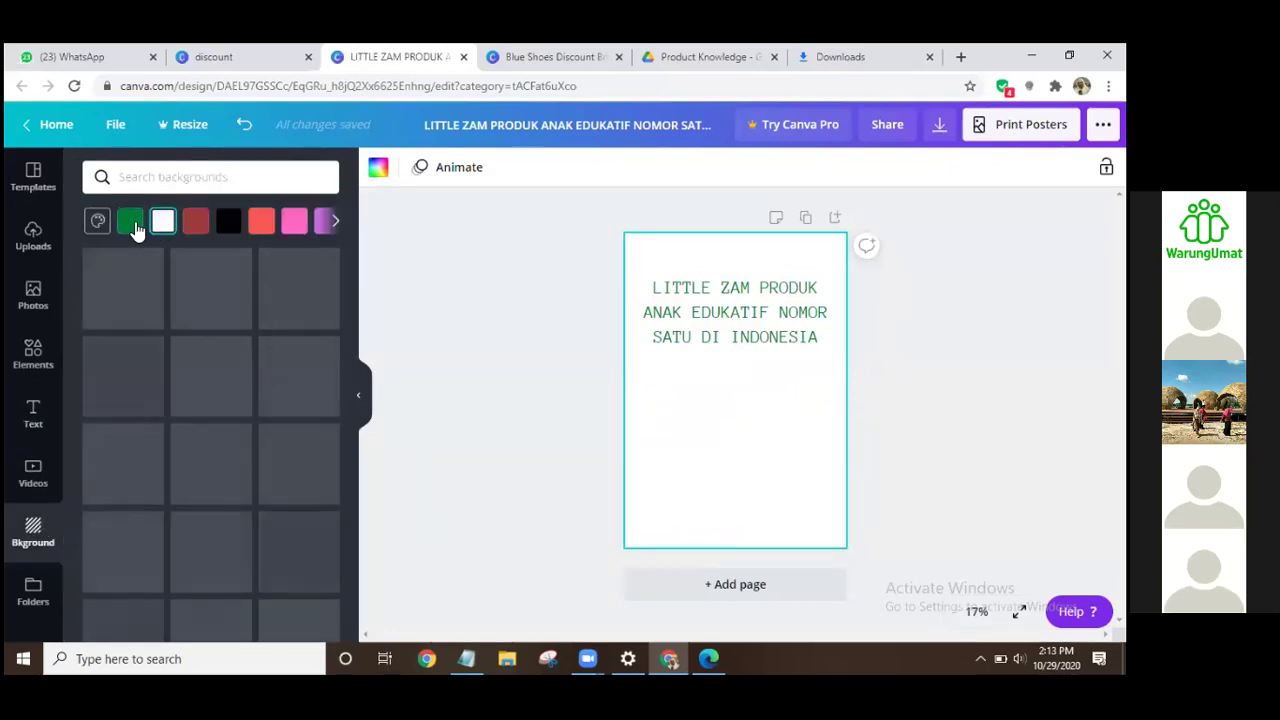
left_click(128, 221)
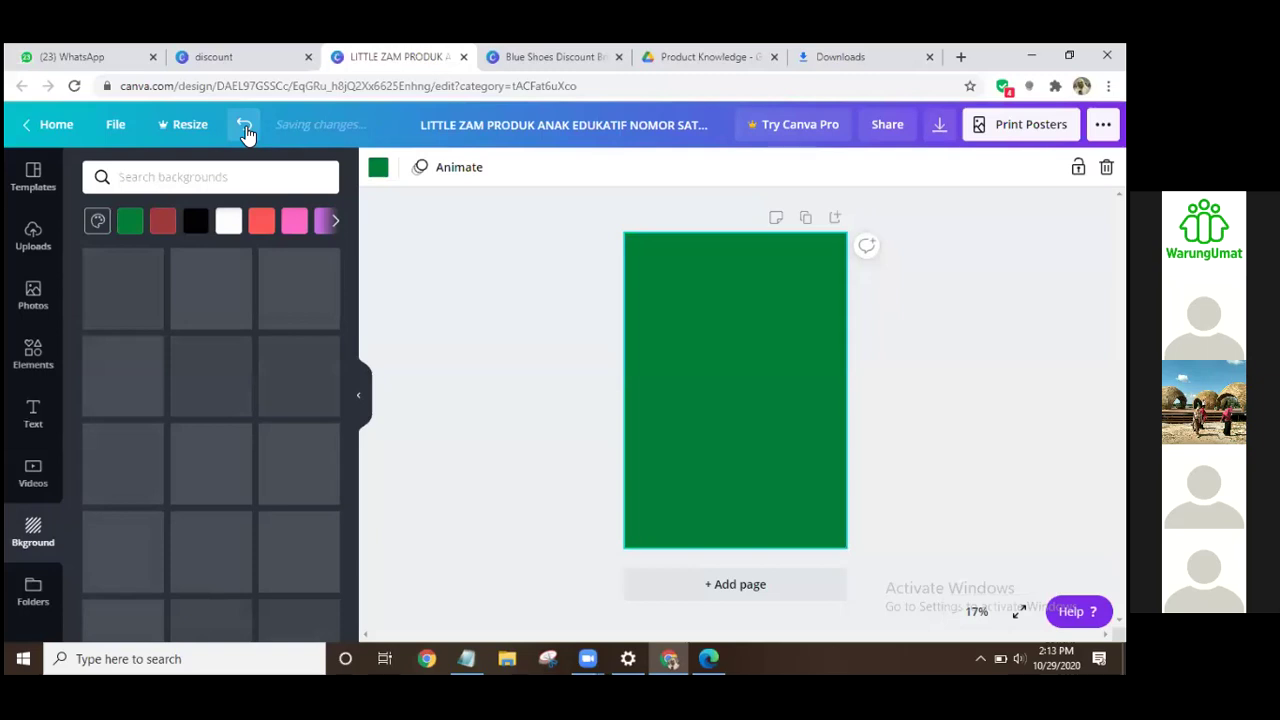
key("ctrl+z")
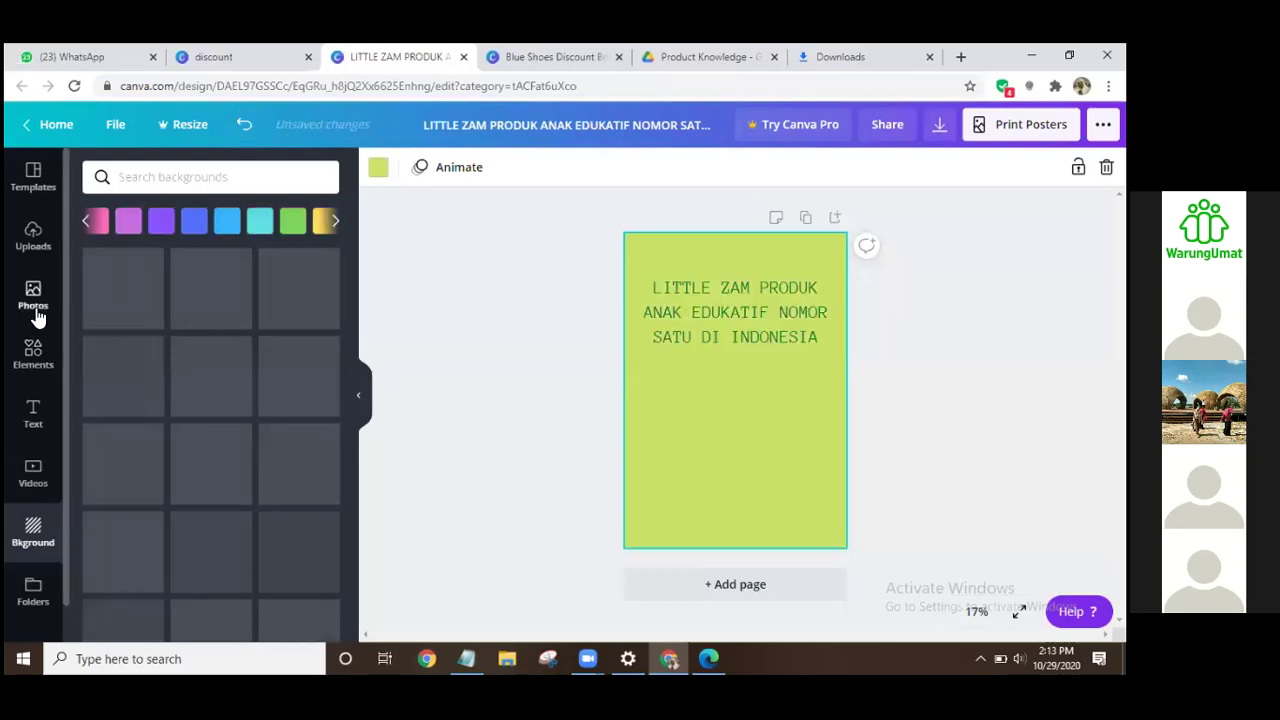
Step: Add the uploaded Hafidz children's clothing photo to the poster and place it directly below the heading
left_click(34, 305)
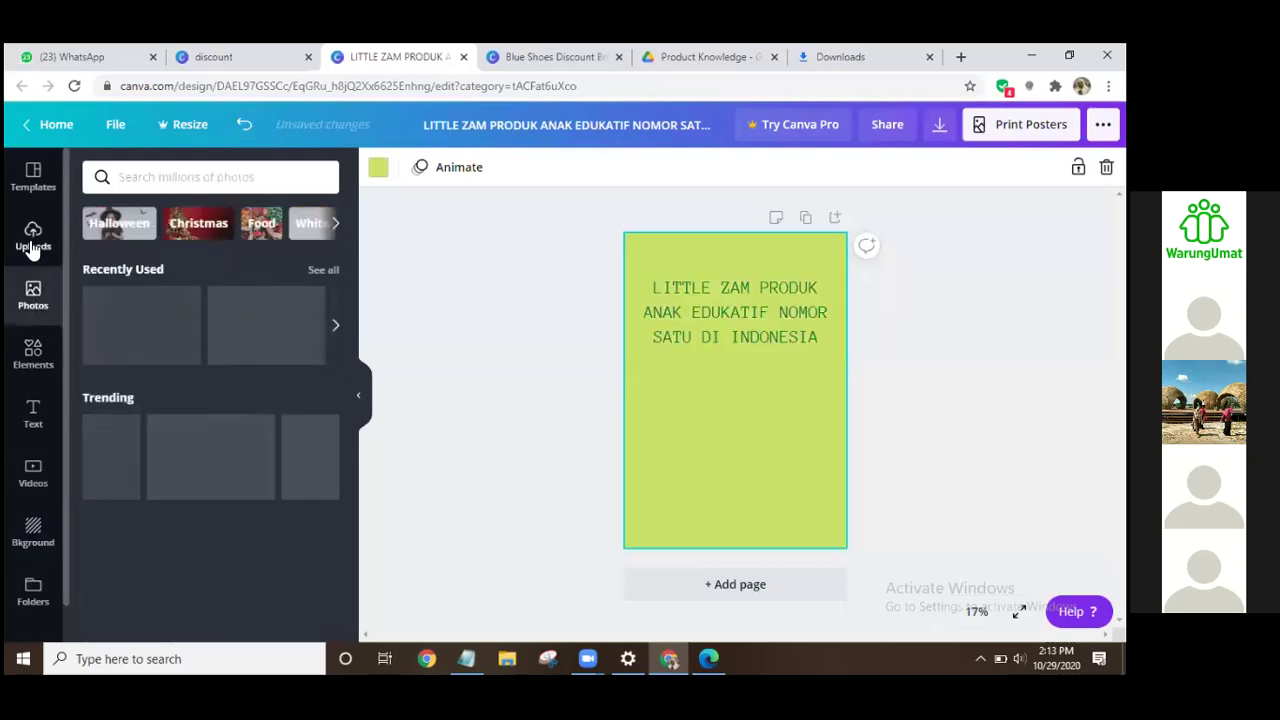
left_click(32, 247)
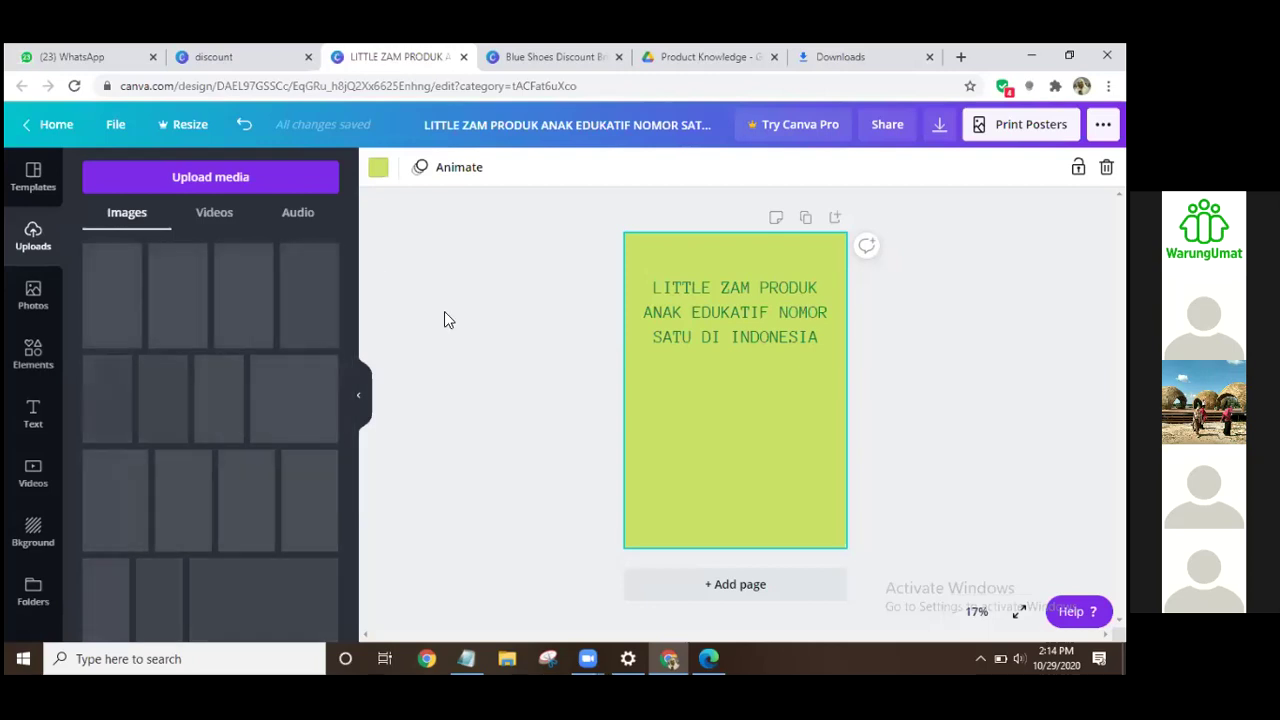
left_click_drag(310, 476, 452, 441)
left_click_drag(348, 524, 497, 535)
left_click_drag(352, 446, 358, 258)
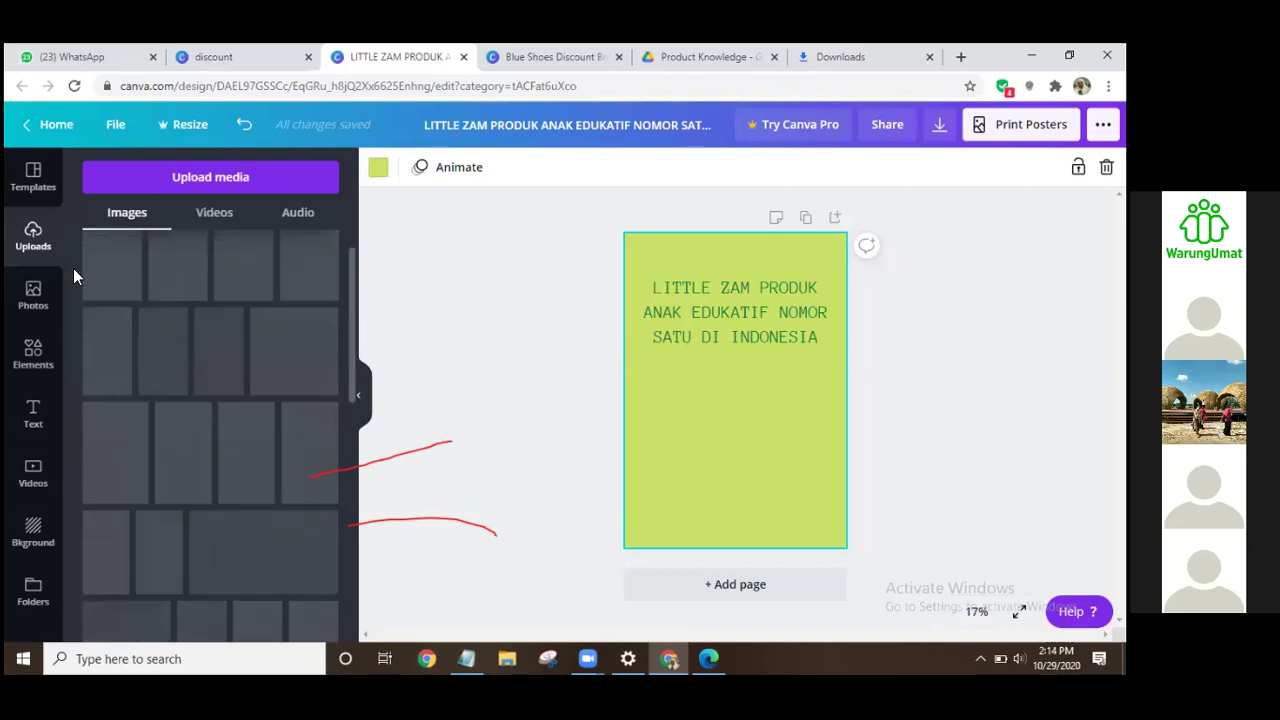
left_click(31, 251)
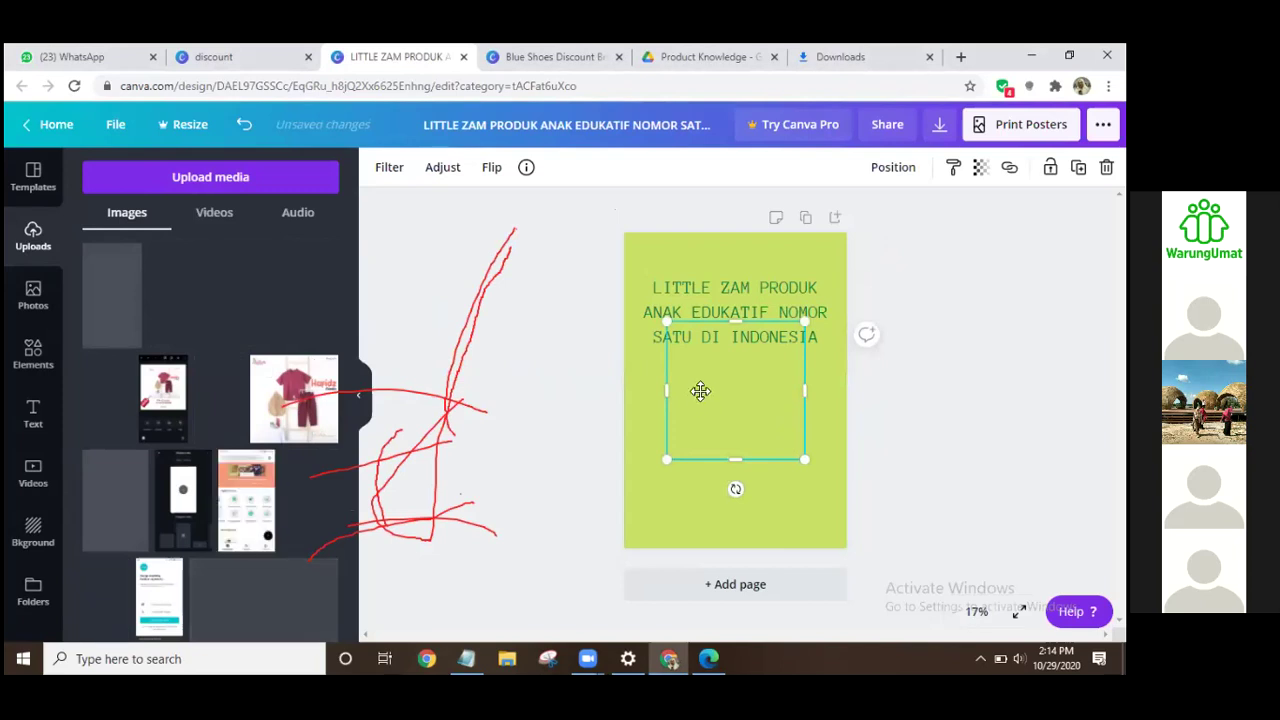
left_click_drag(697, 397, 693, 422)
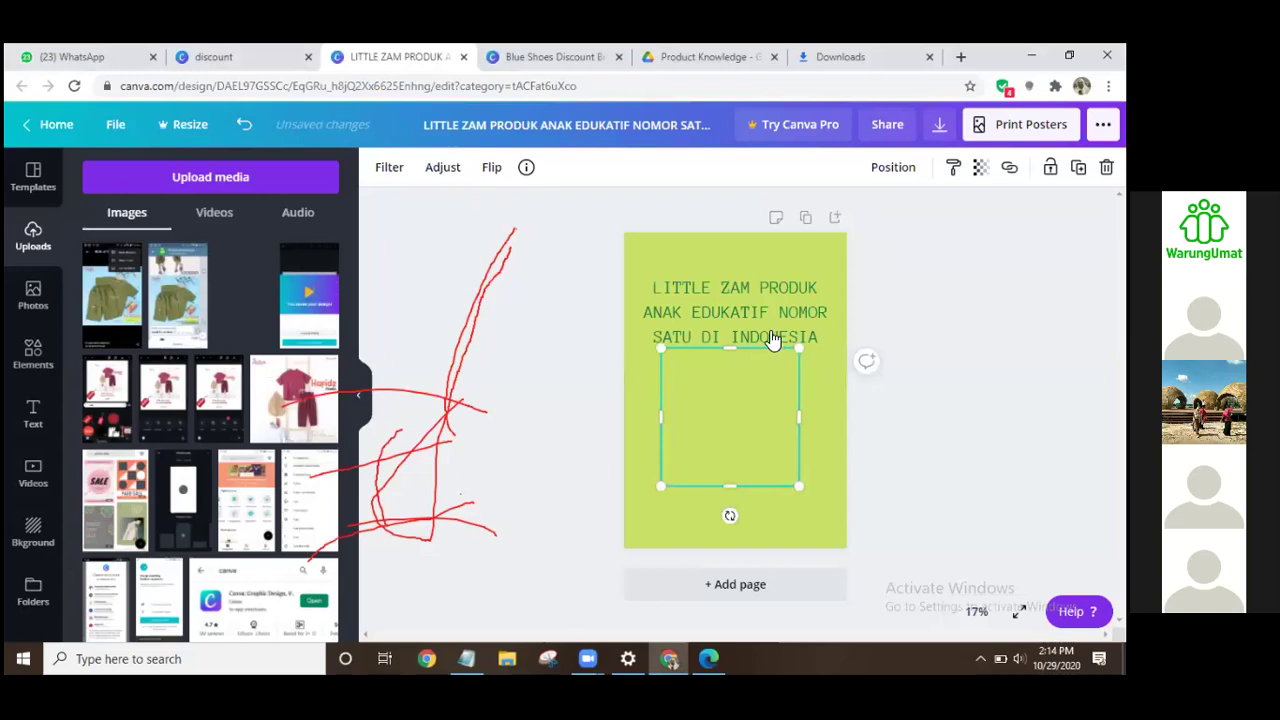
key("ctrl+v")
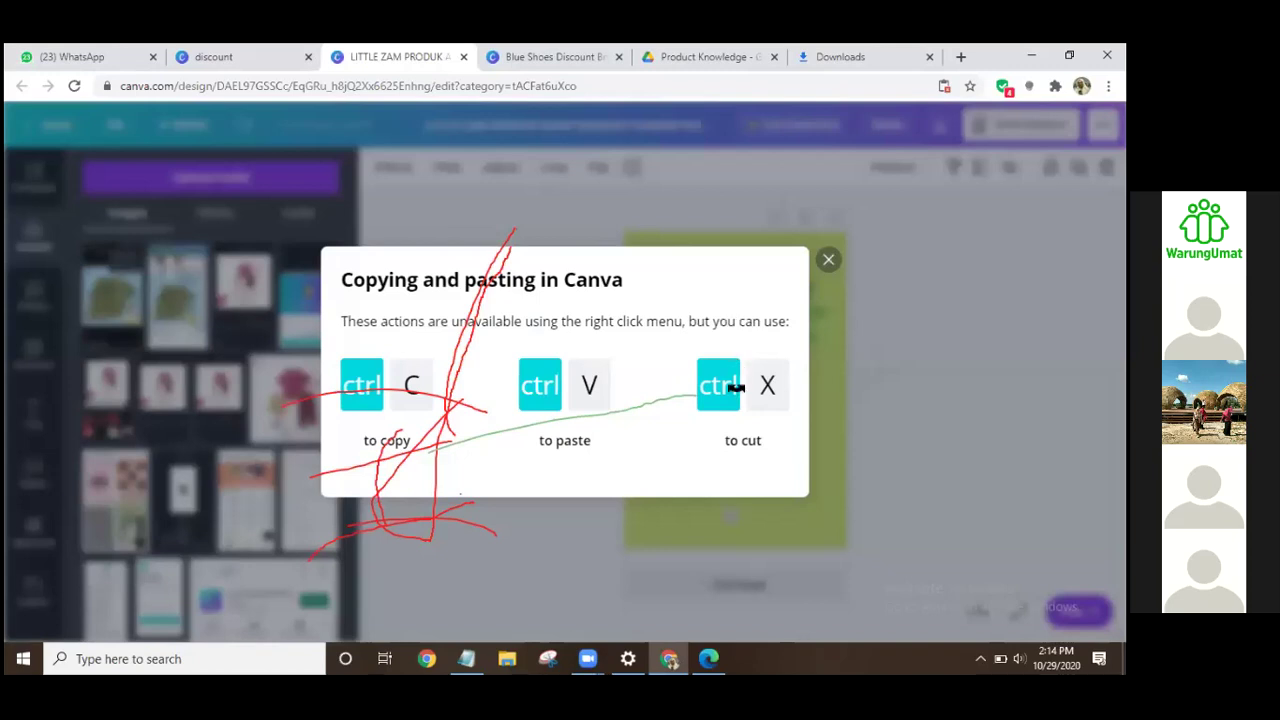
key("Escape")
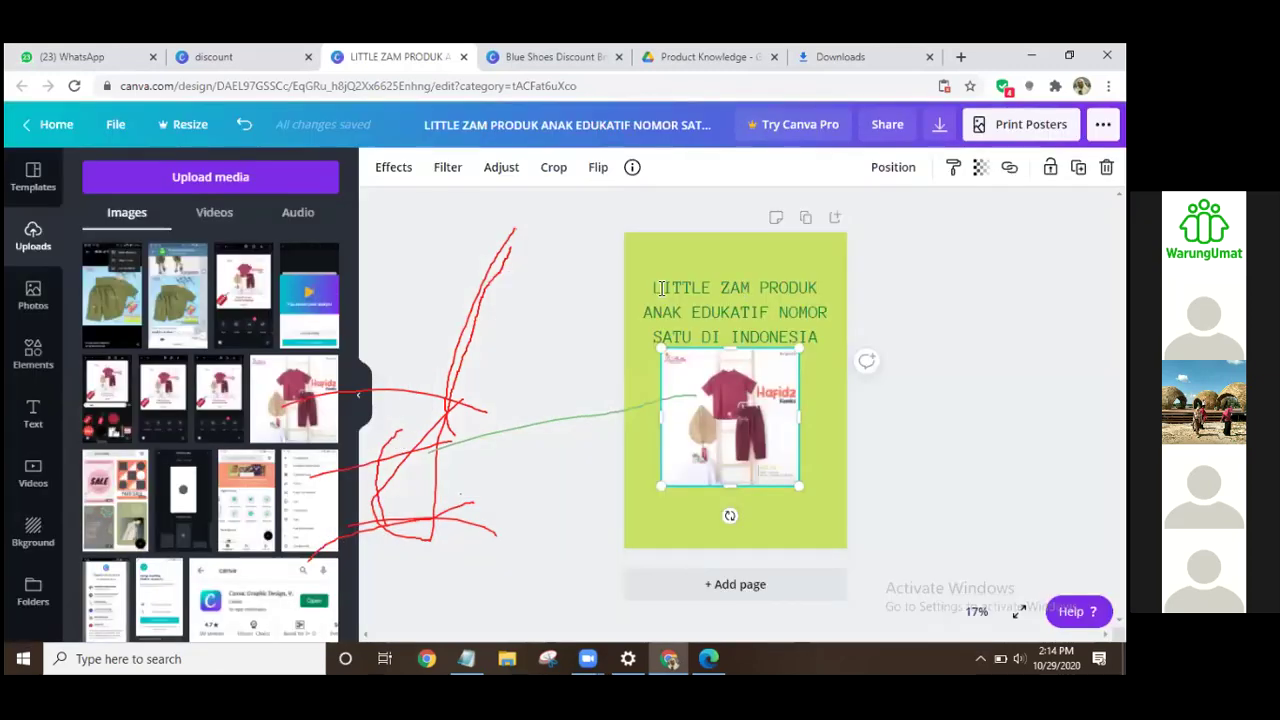
Step: Reword the heading to "LABEBAH PRODUK PAKAIAN ANAK NOMOR SATU DI INDONESIA"
left_click_drag(663, 288, 760, 288)
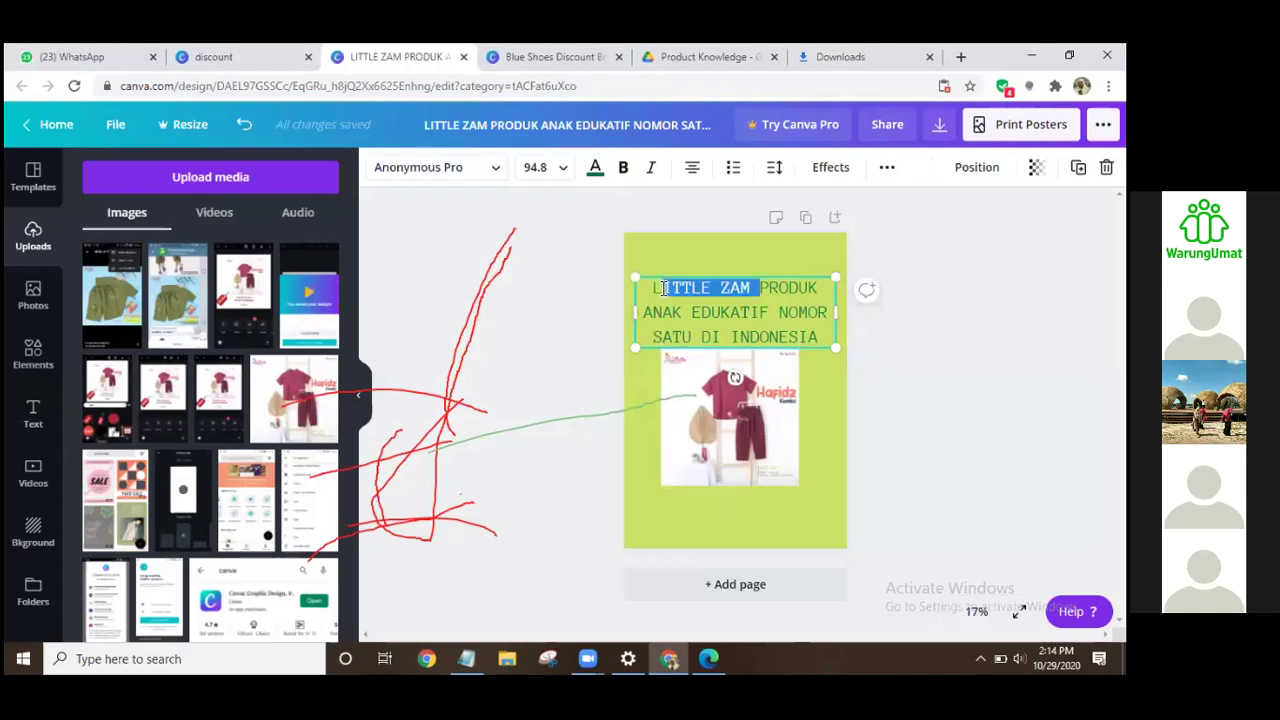
type("AEBPRODUK ANAK")
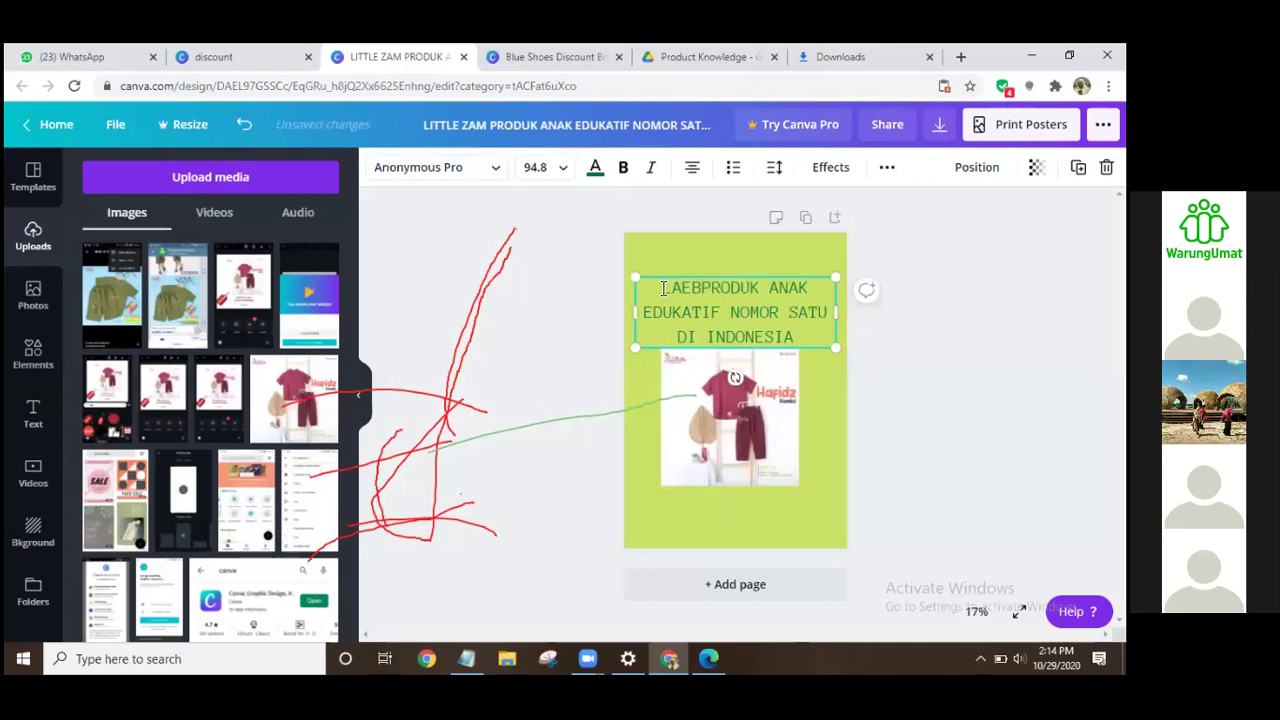
key("BackSpace")
type("BEBAH")
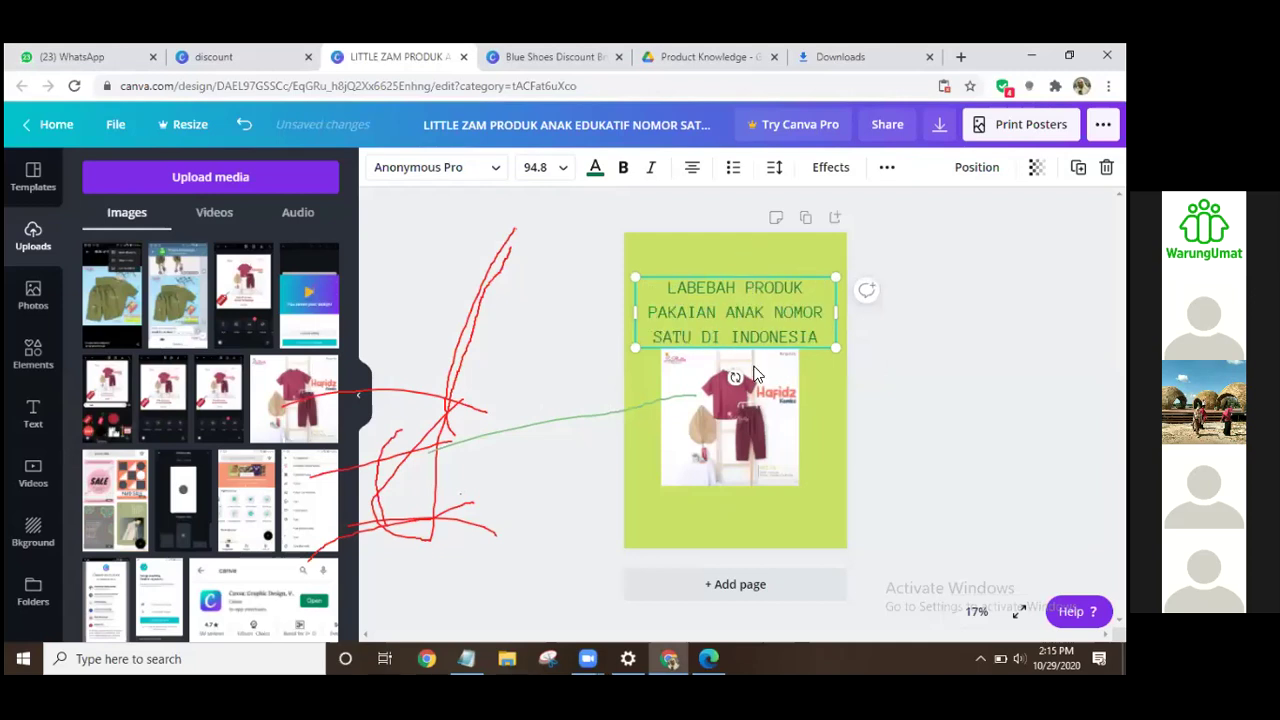
Step: Move the heading and the clothing photo slightly higher, and shrink the photo to about 25.3 by 25.3
left_click(767, 363)
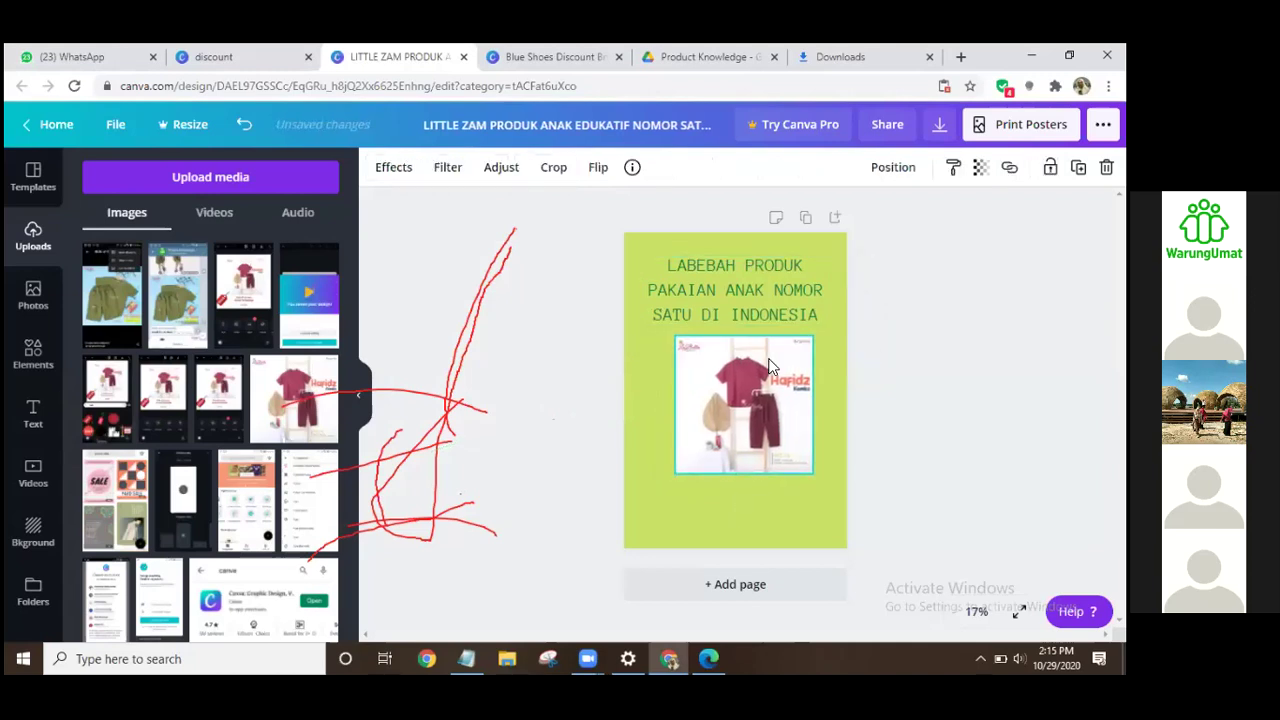
left_click_drag(815, 477, 810, 471)
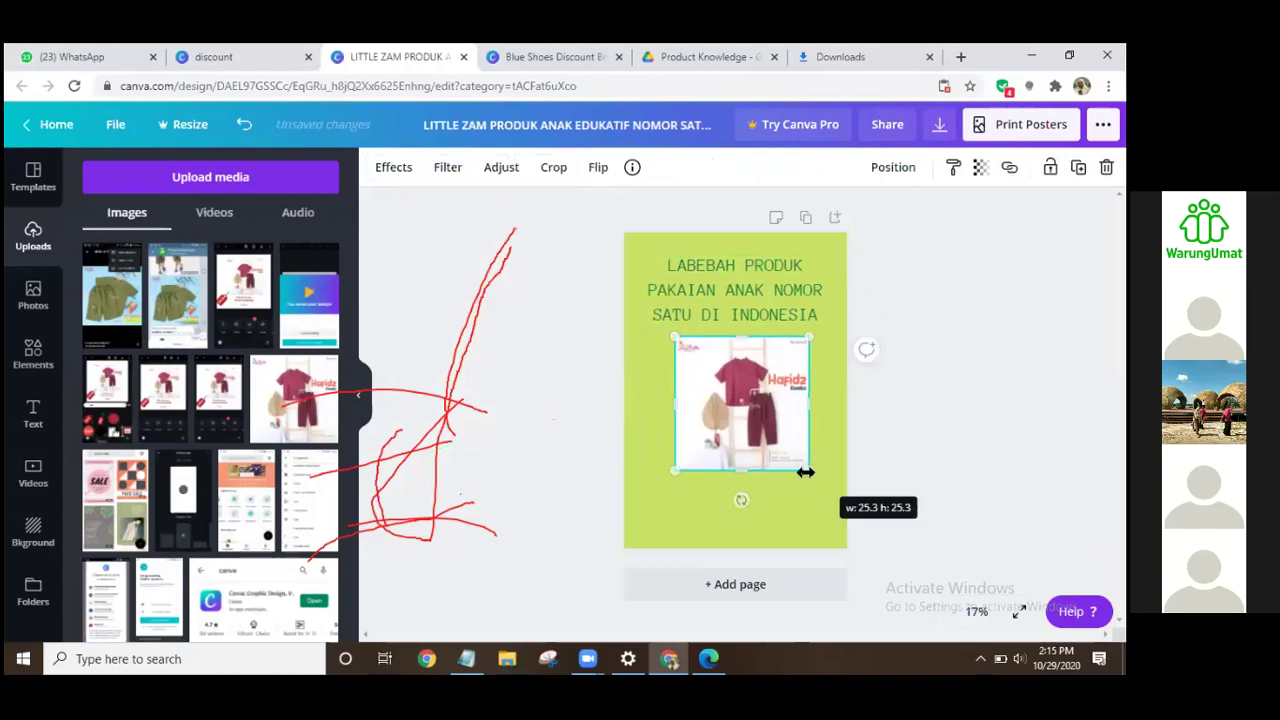
left_click(640, 432)
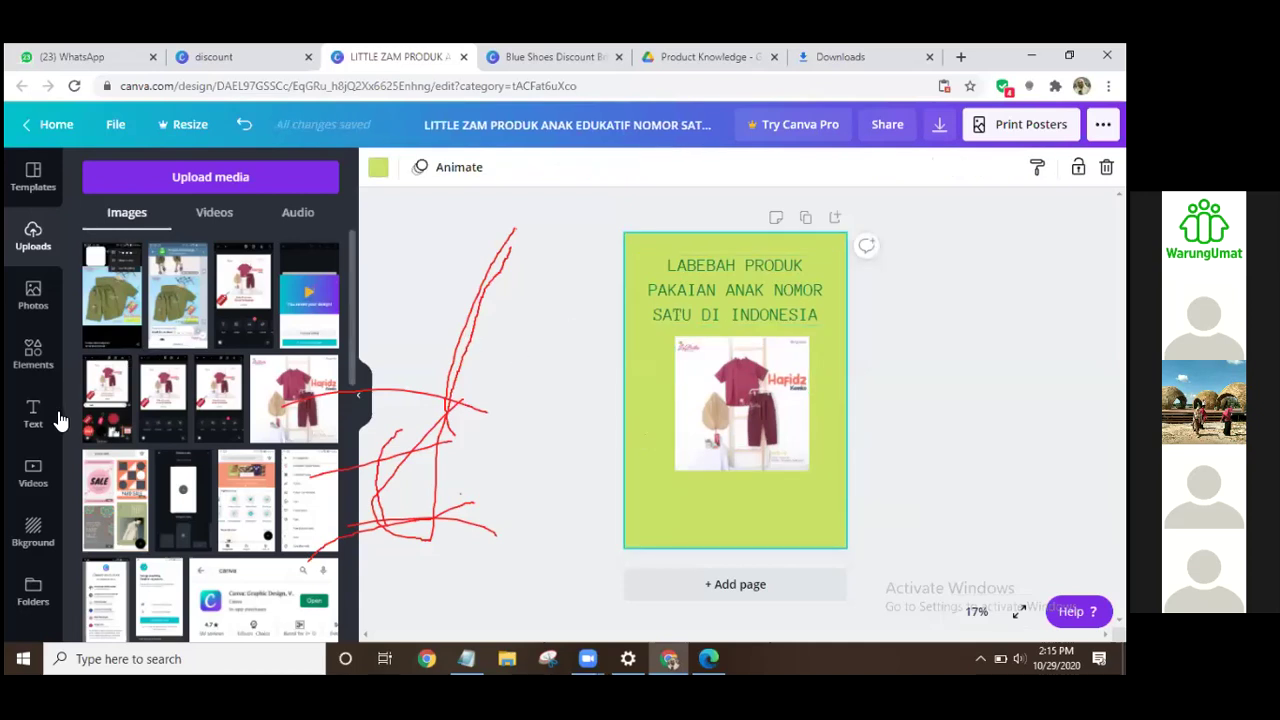
Step: Change the poster's background colour to dark red from the document colours
left_click(47, 530)
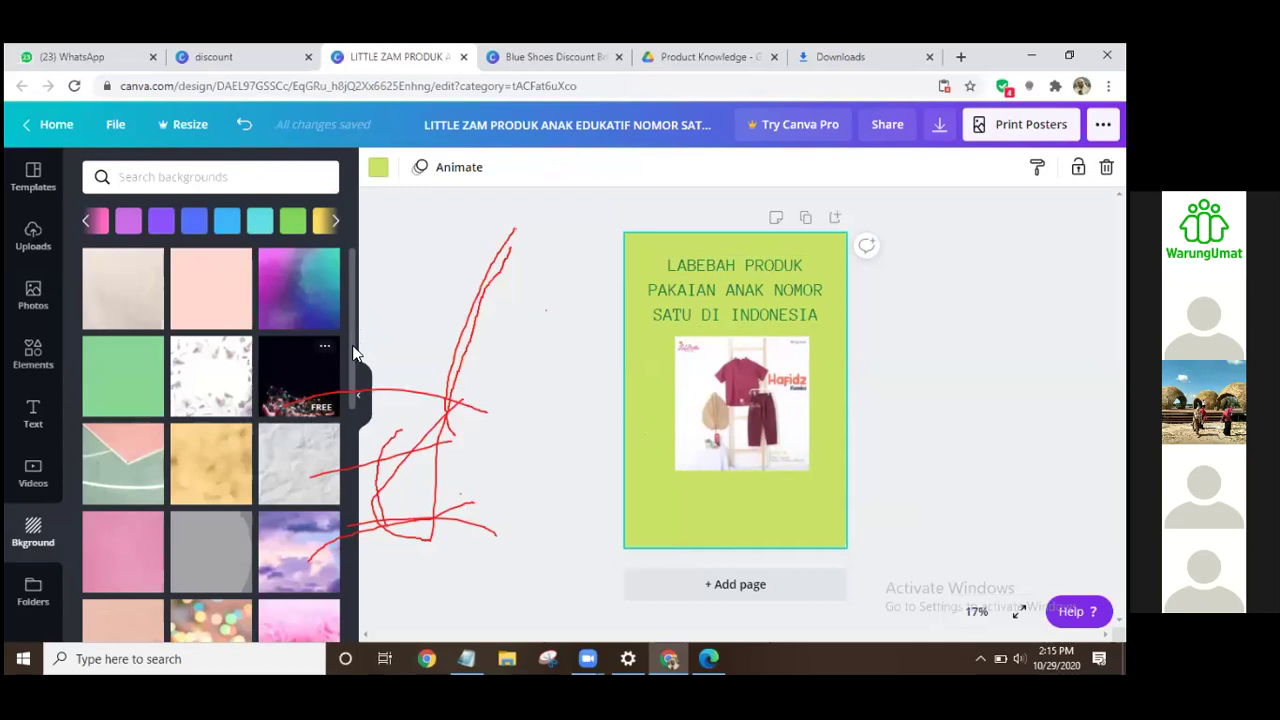
scroll(355, 352, "down", 3)
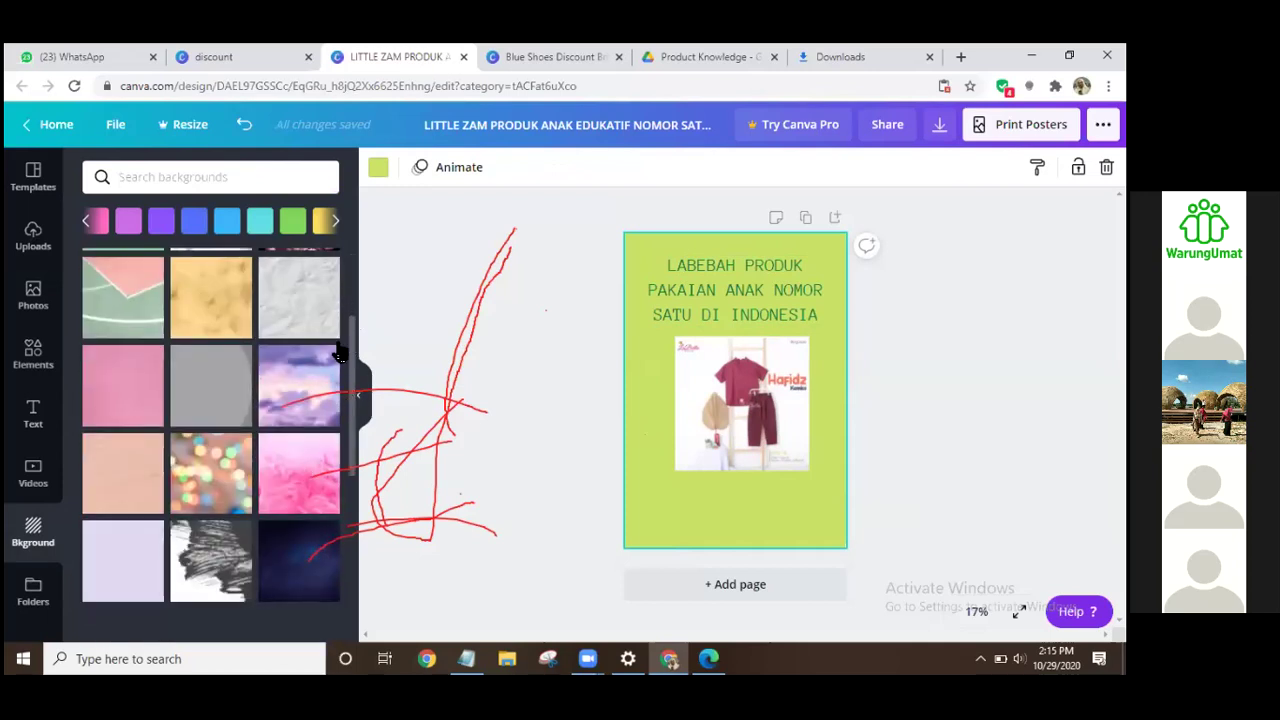
scroll(340, 354, "up", 2)
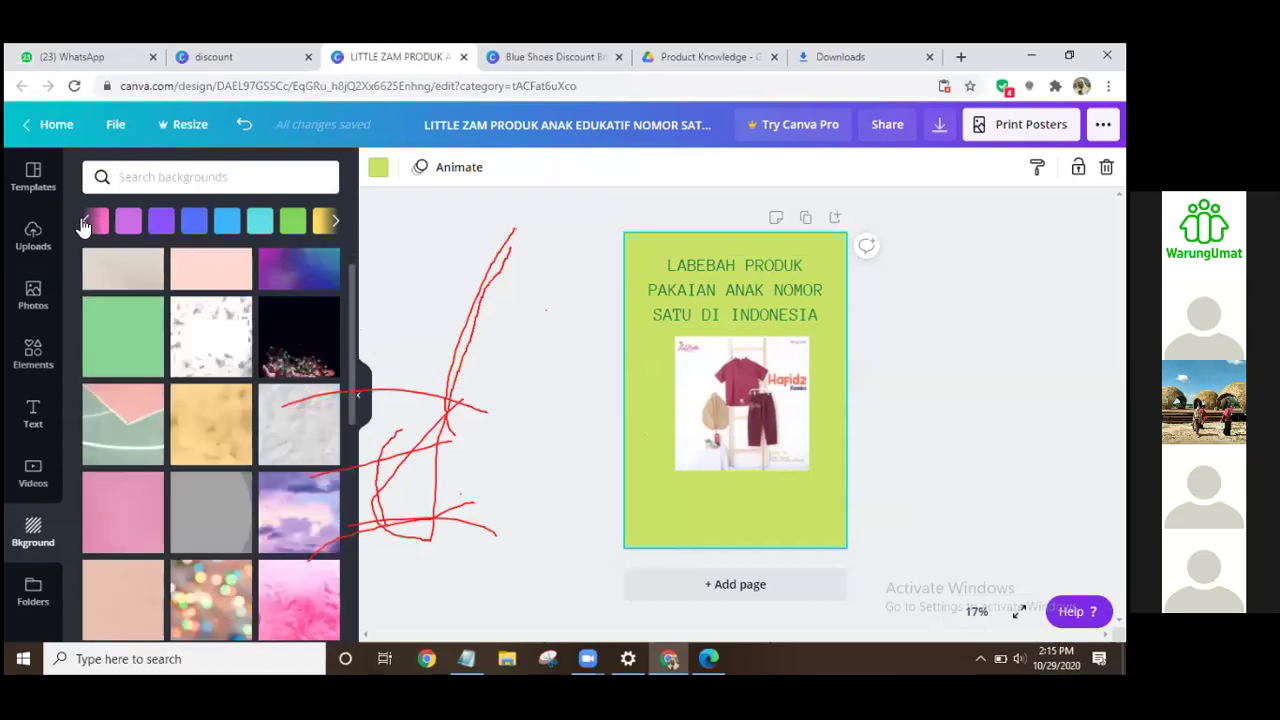
left_click(86, 220)
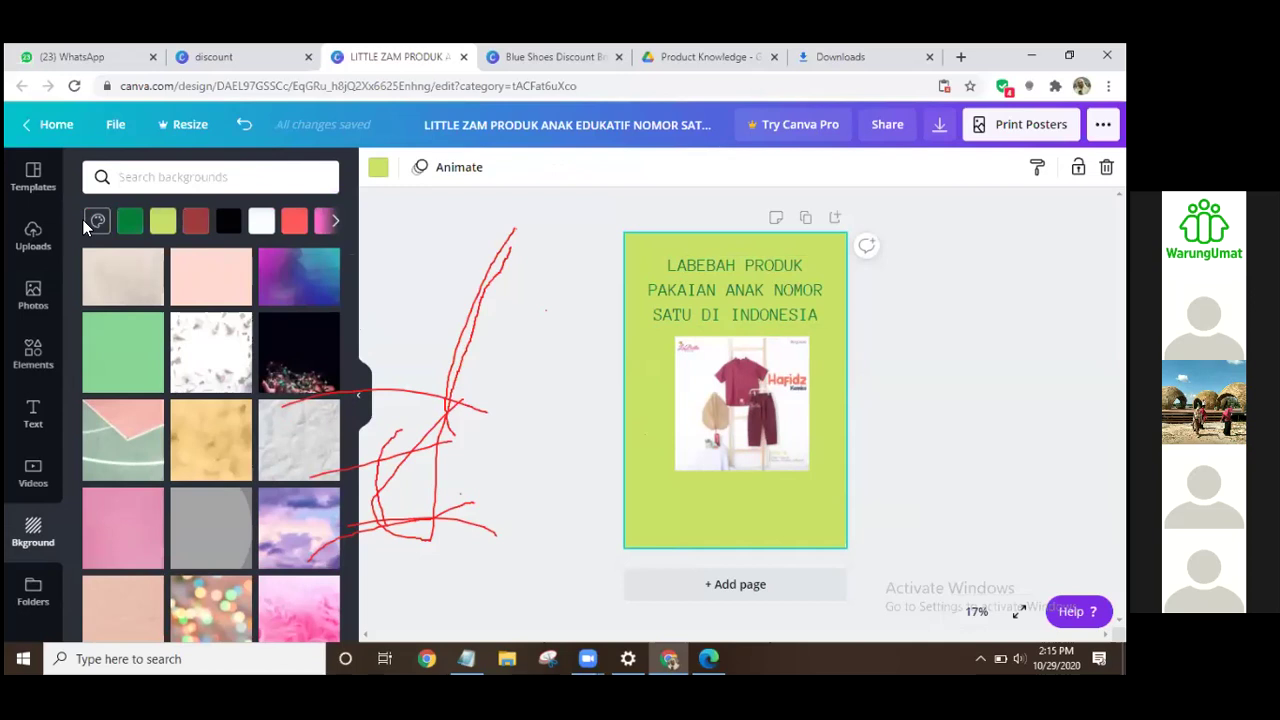
left_click(195, 227)
Step: Recolour the Labebah heading text light grey
left_click(676, 289)
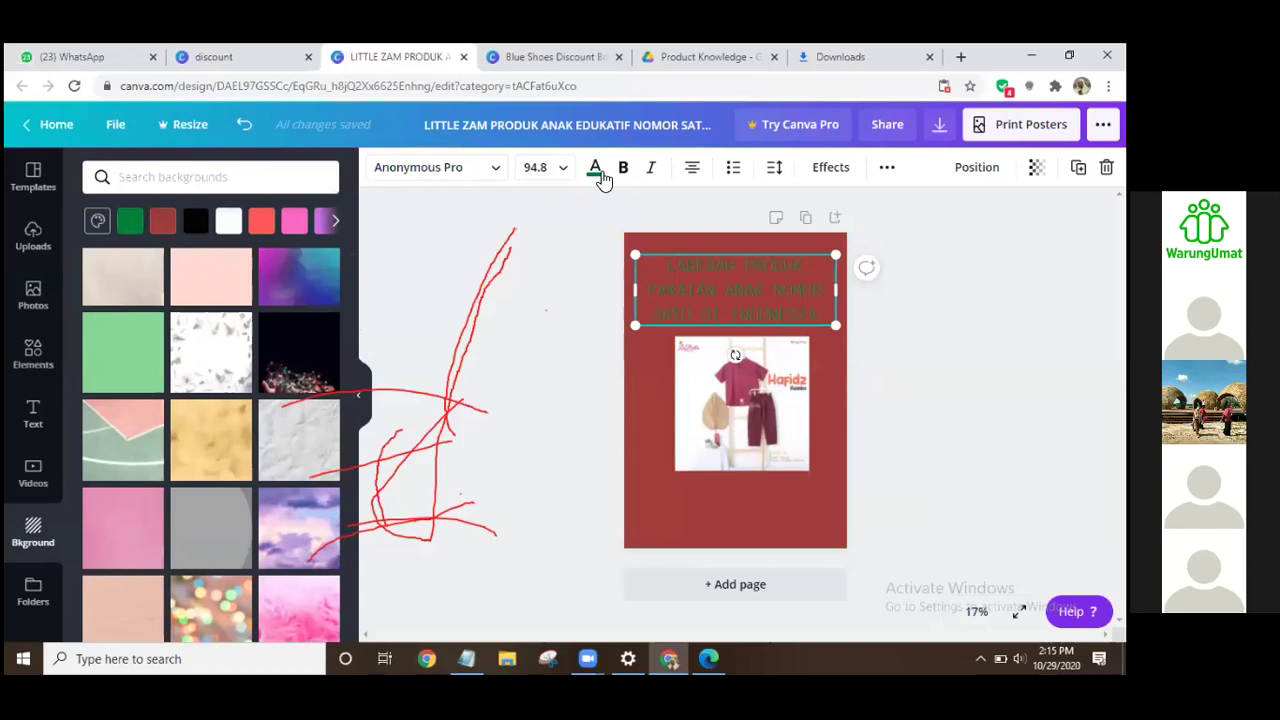
left_click(601, 174)
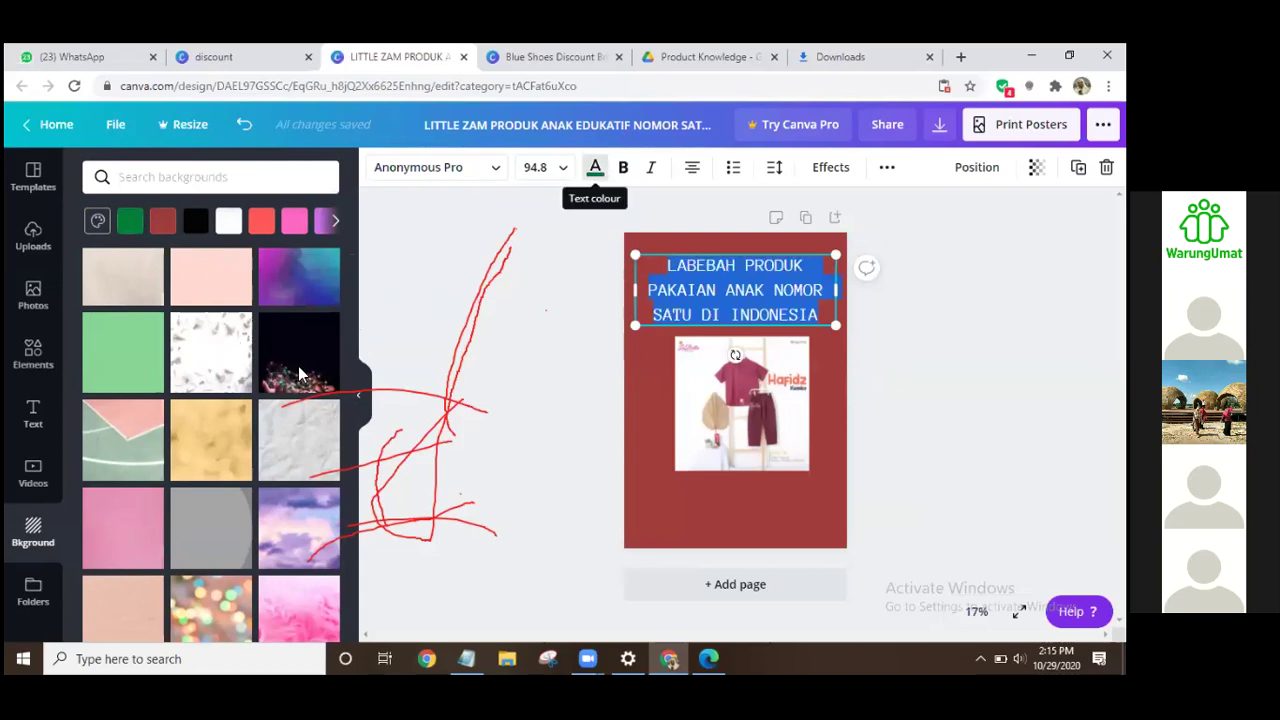
left_click(595, 167)
left_click(272, 576)
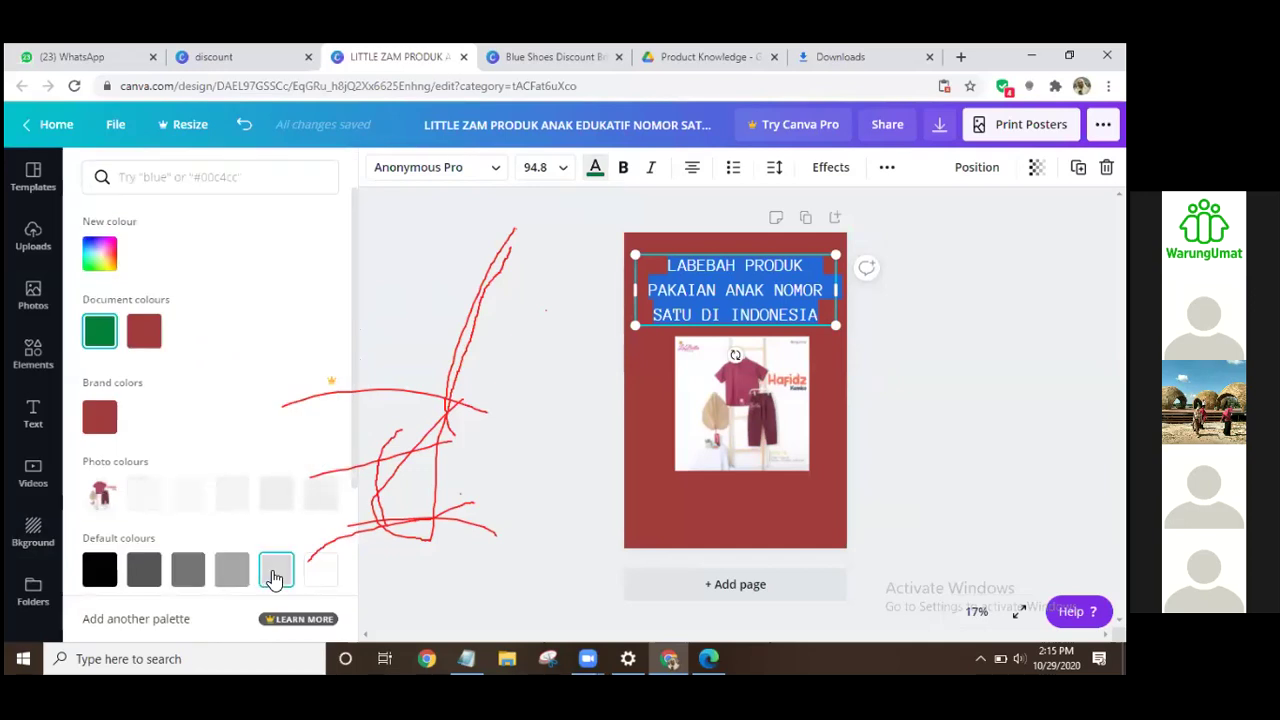
left_click(657, 432)
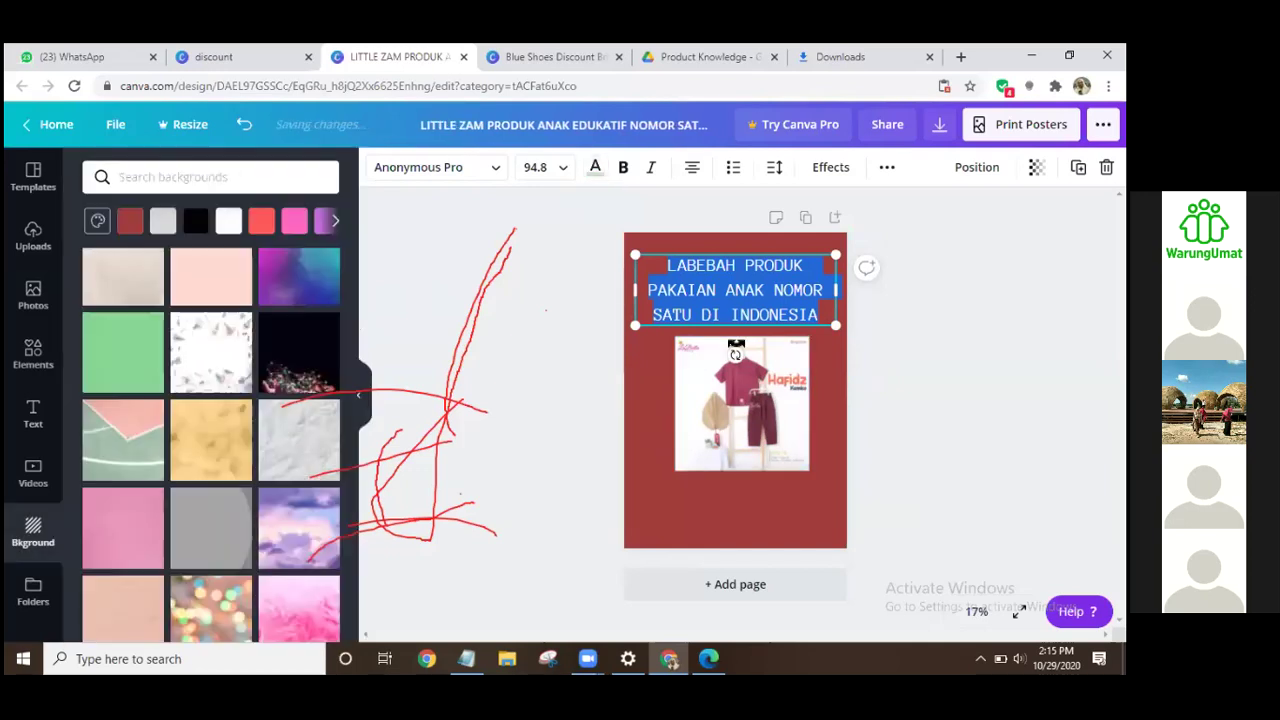
left_click(827, 426)
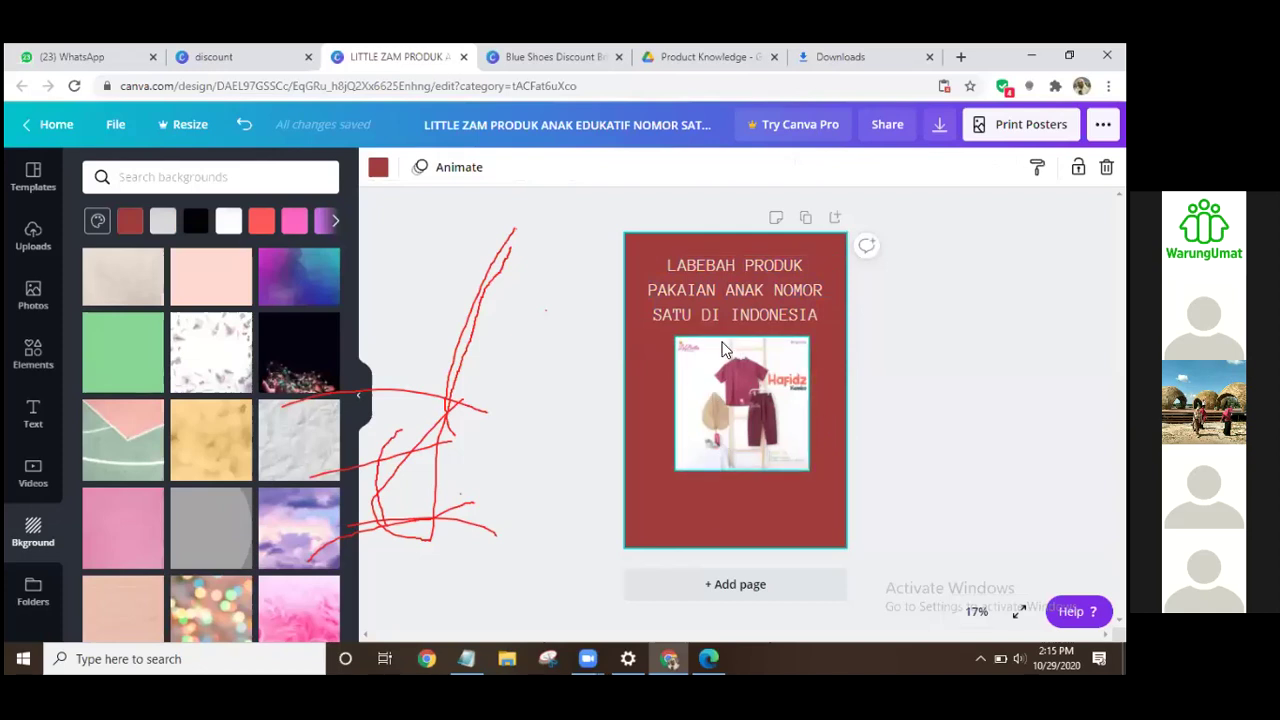
Step: Add the text "BUAT YANG TERTARIK SILAKAN KONTAK" followed by a contact phone number, and place it below the clothing photo
left_click(729, 274)
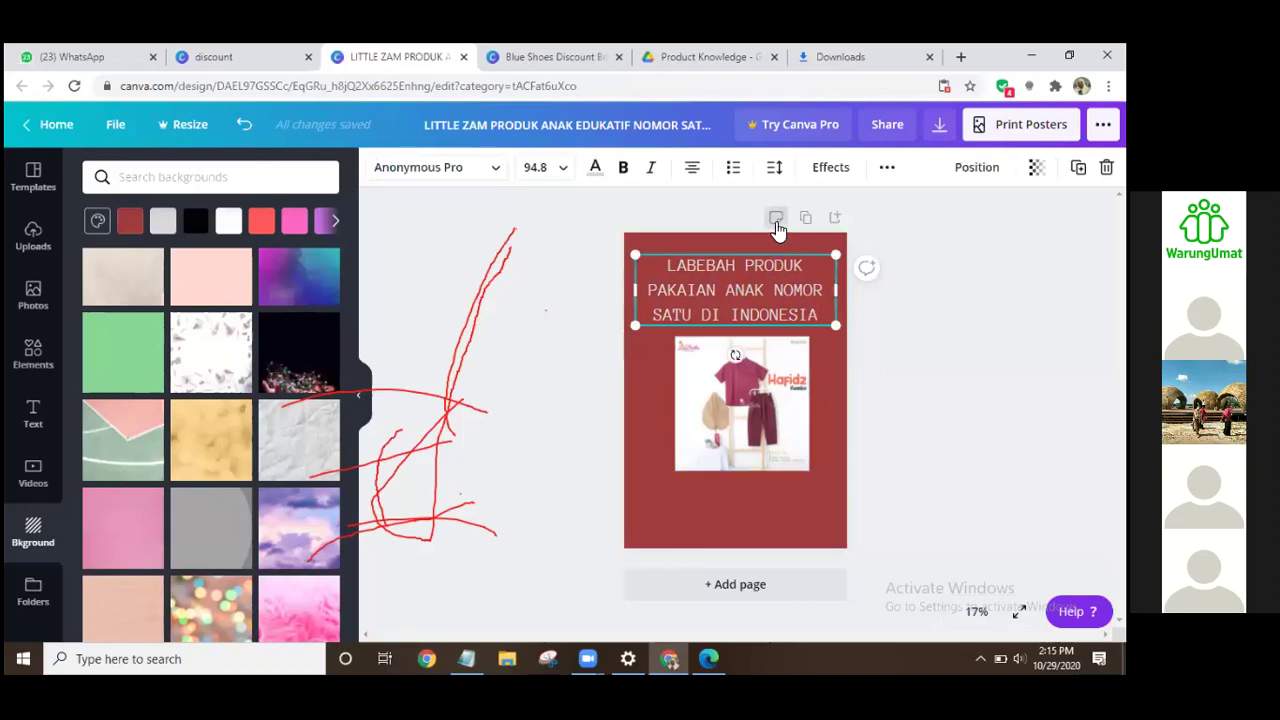
left_click(692, 541)
left_click(35, 433)
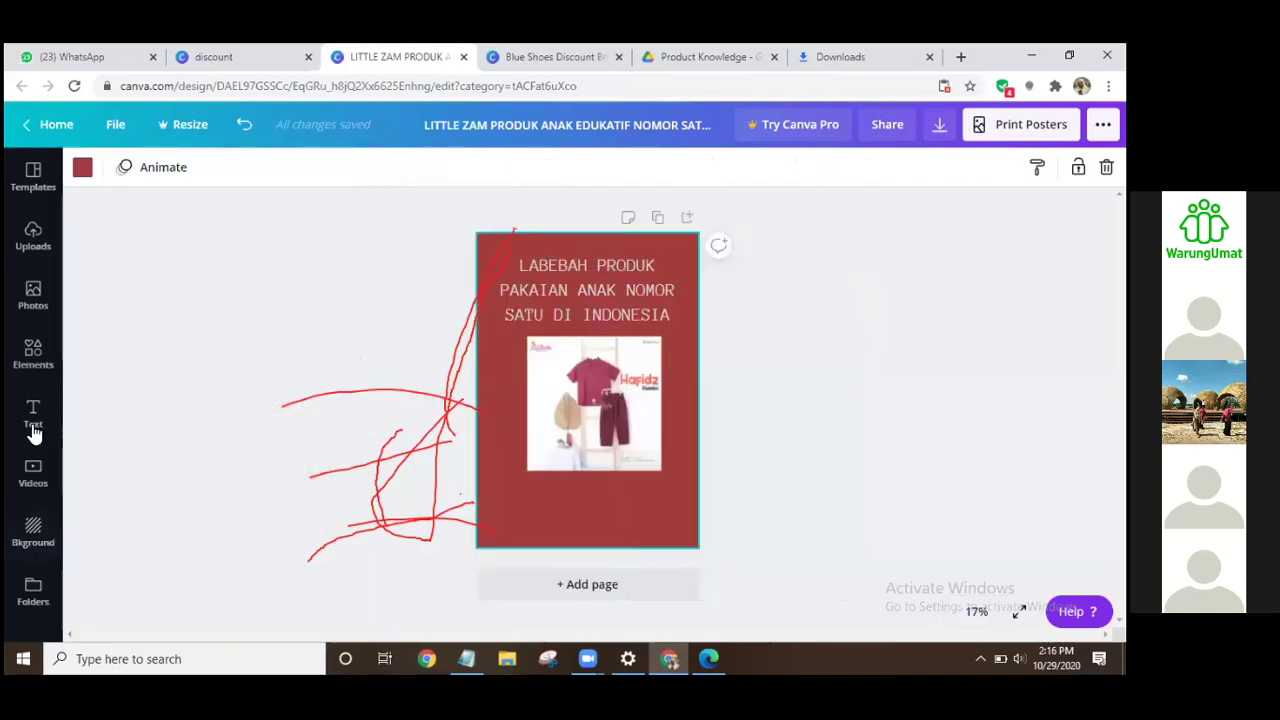
left_click(33, 430)
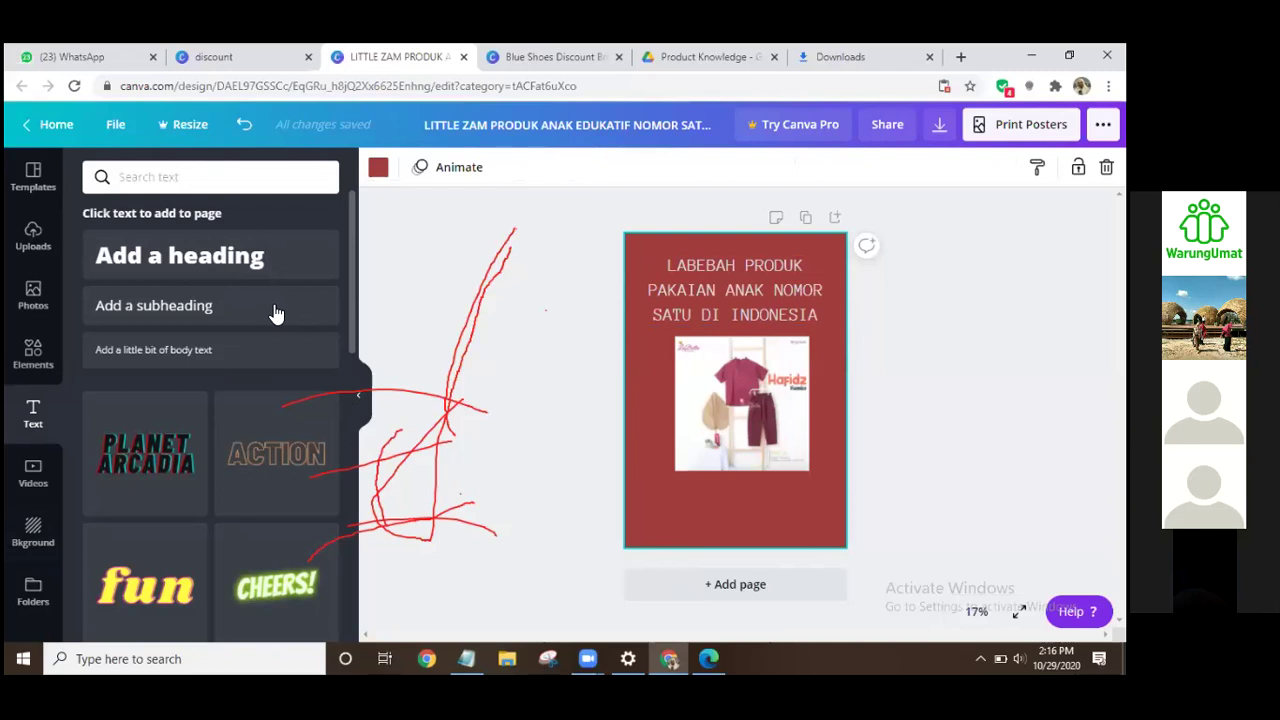
scroll(277, 314, "down", 1)
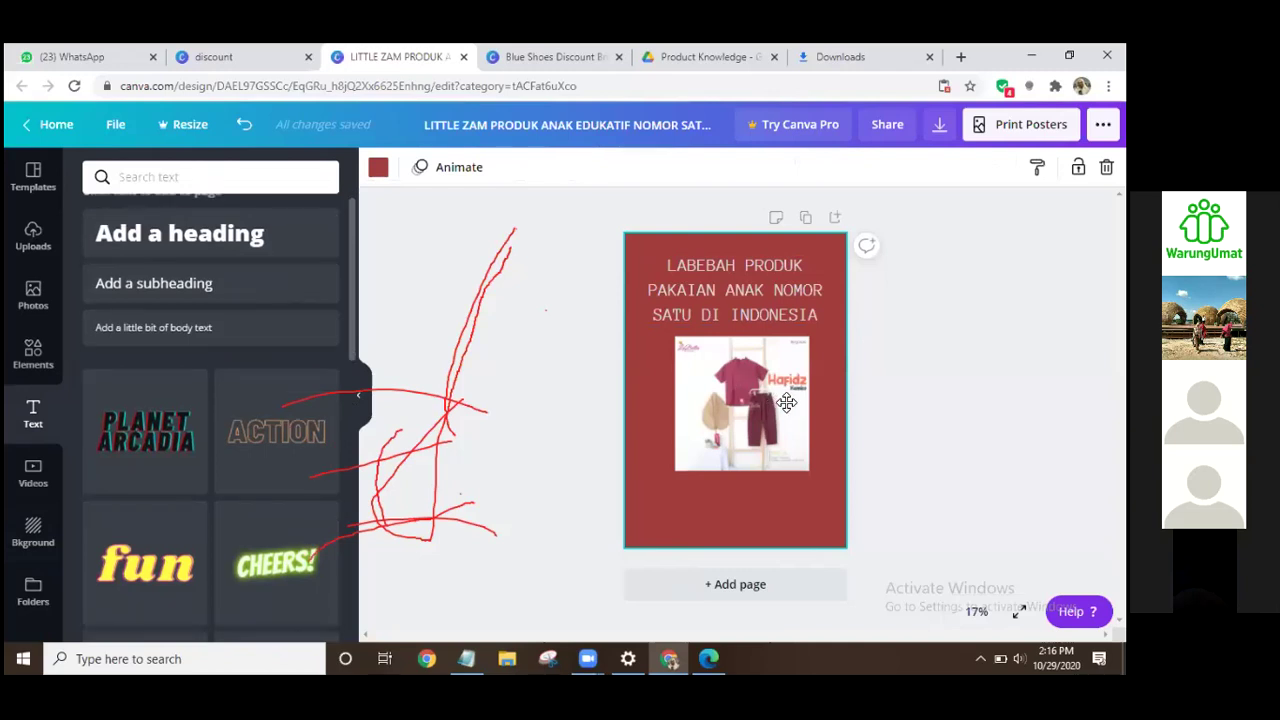
key("t")
key("ctrl+z")
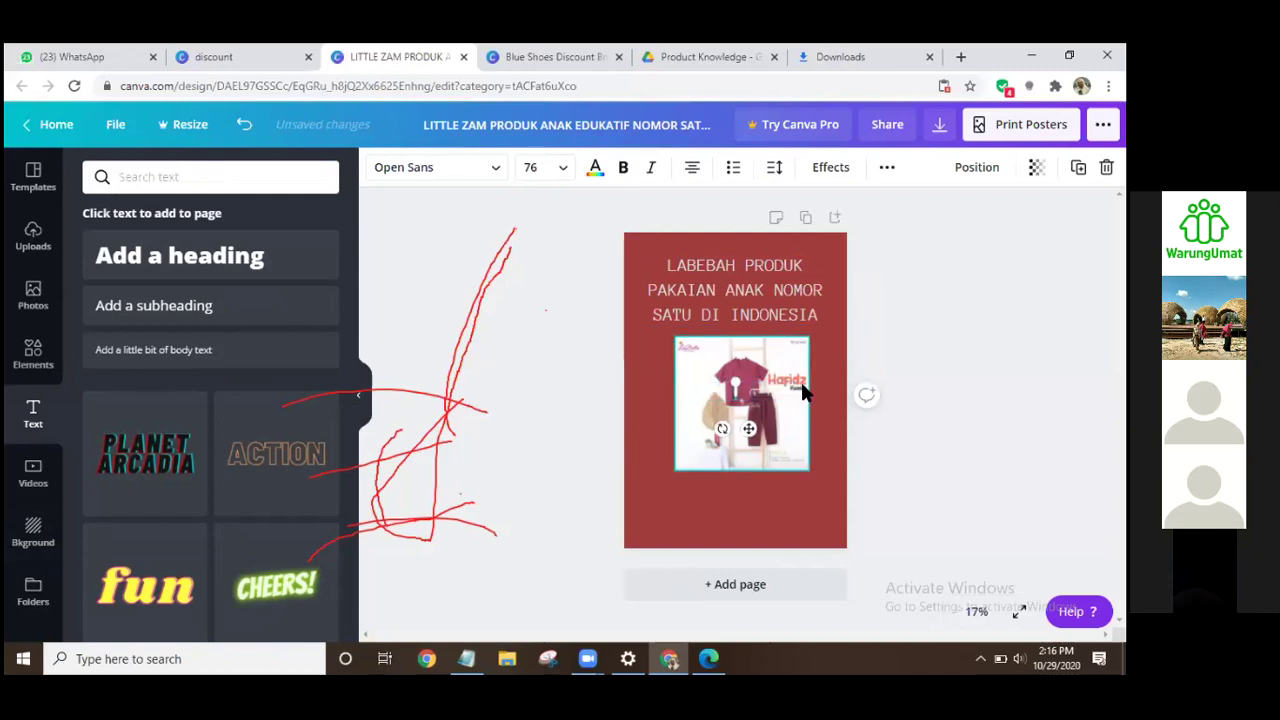
type("BUAT YANG")
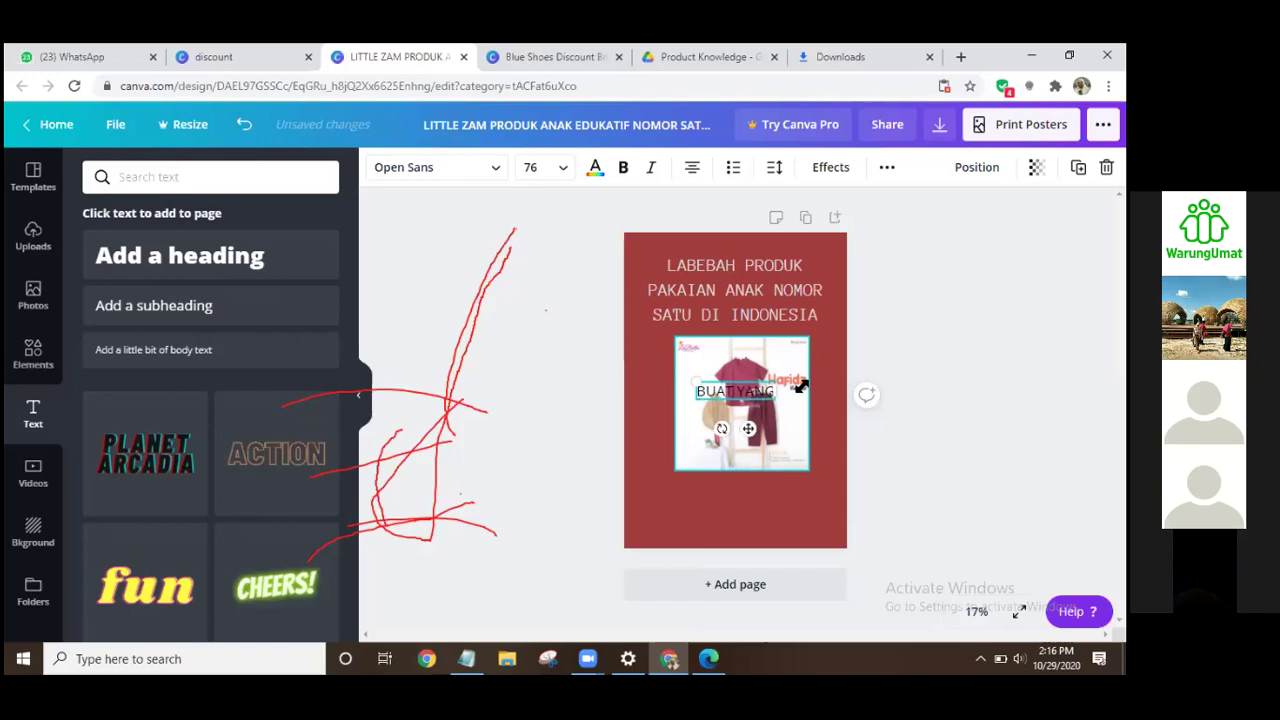
type(" TERTARIK SILAKAN")
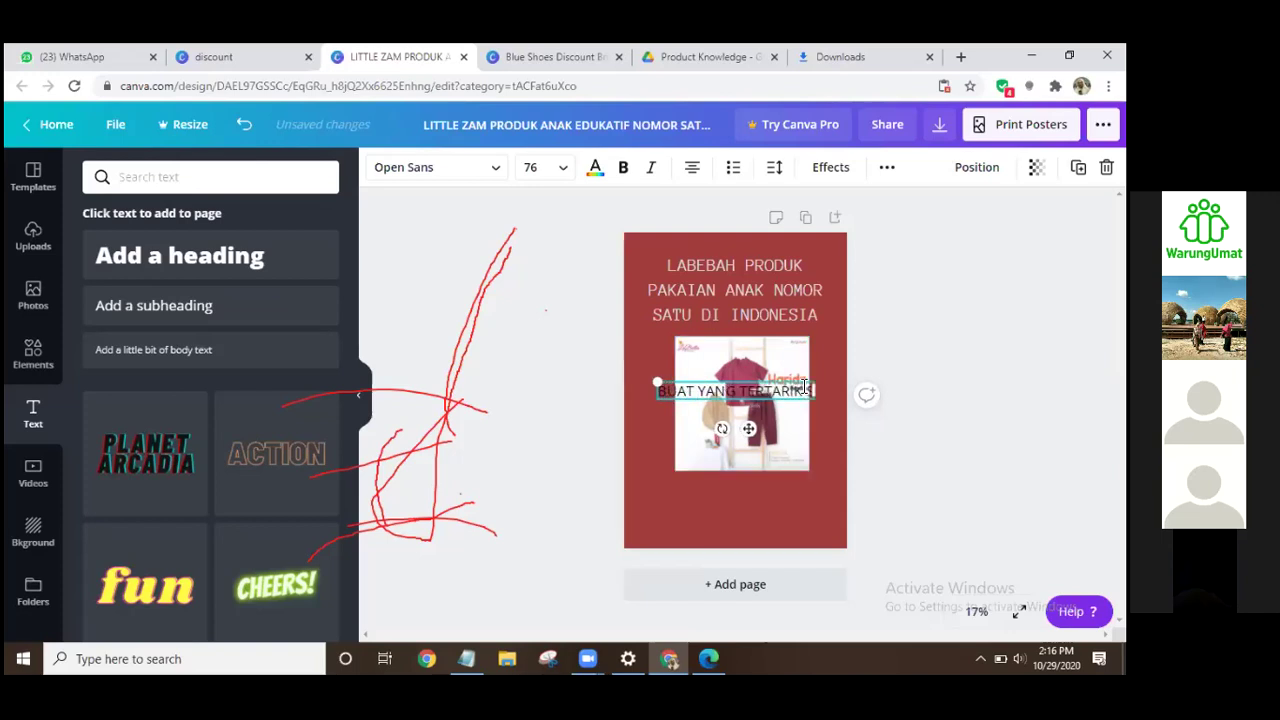
type(" KONTAK")
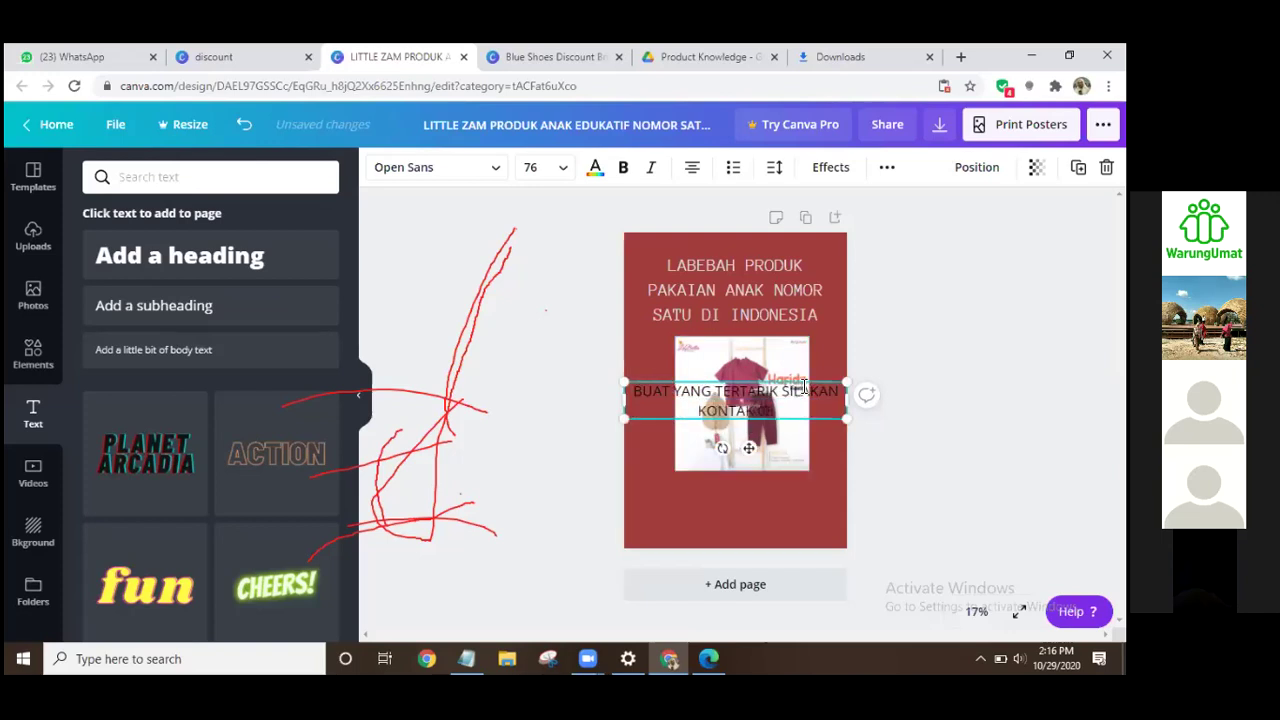
type(" 08123456")
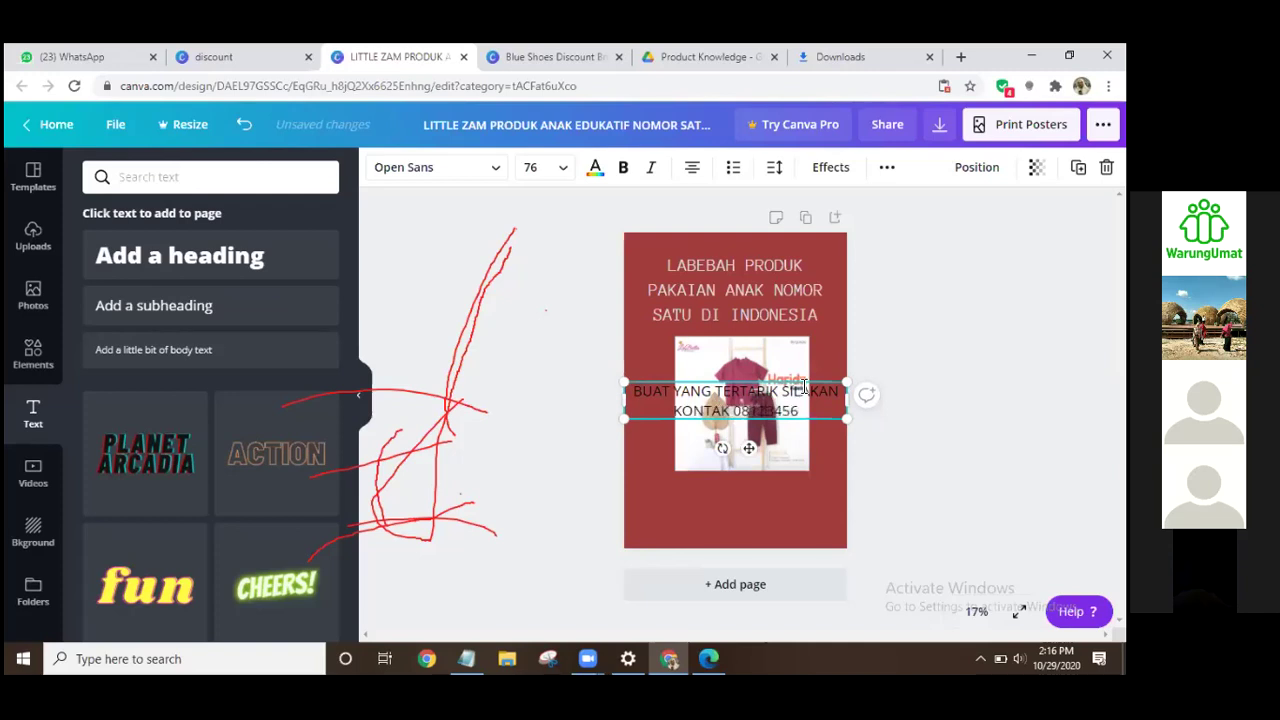
type("7")
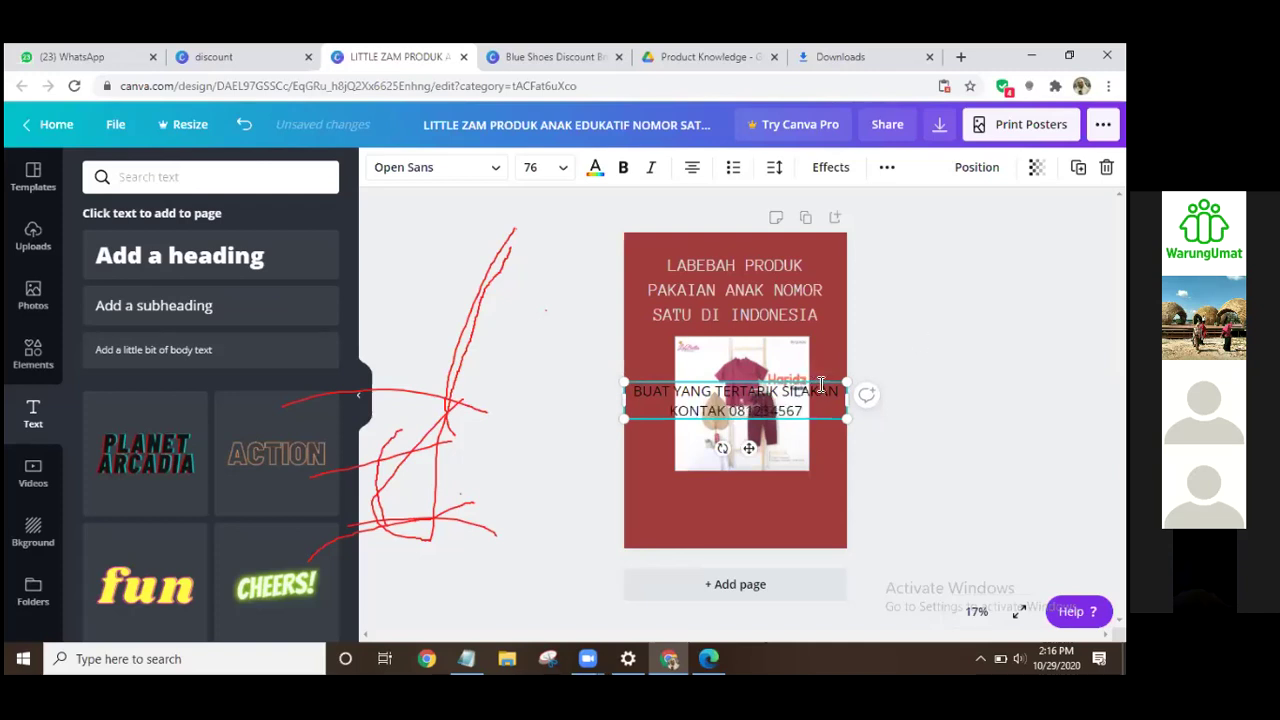
left_click_drag(820, 385, 823, 495)
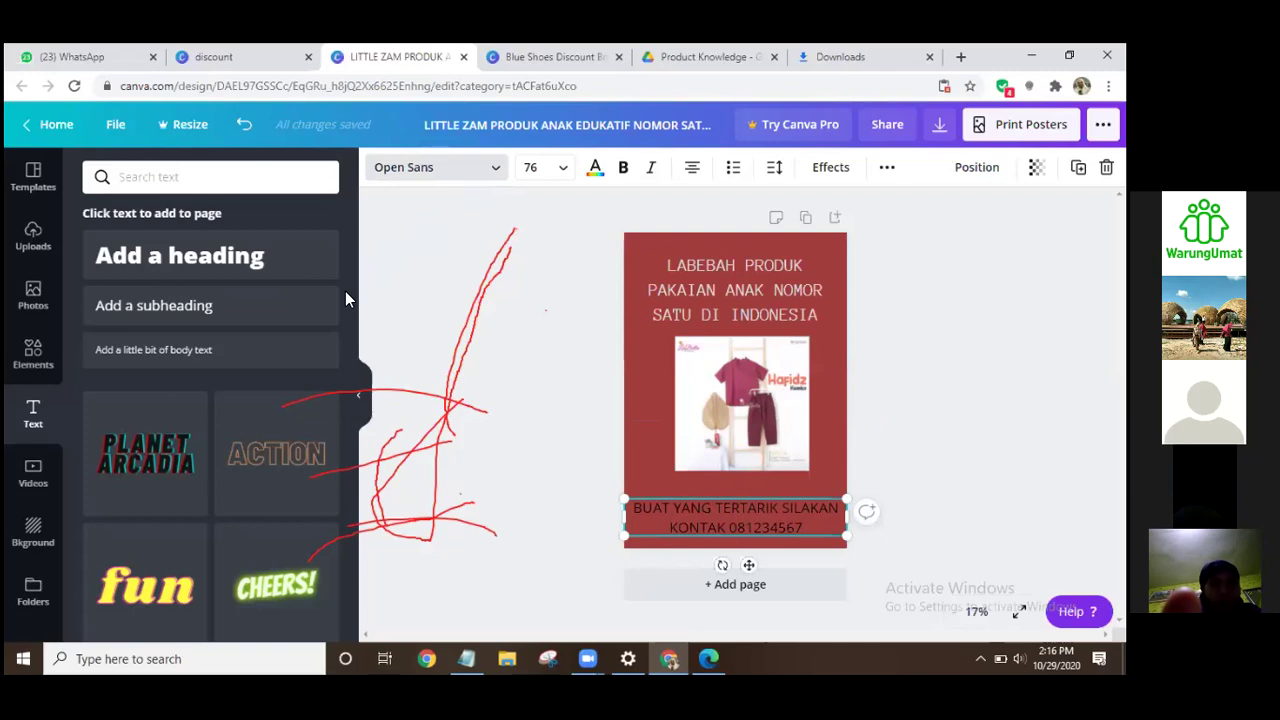
Step: Try the Cardo font on the contact text and shrink the text to size 68.4
left_click_drag(347, 291, 352, 378)
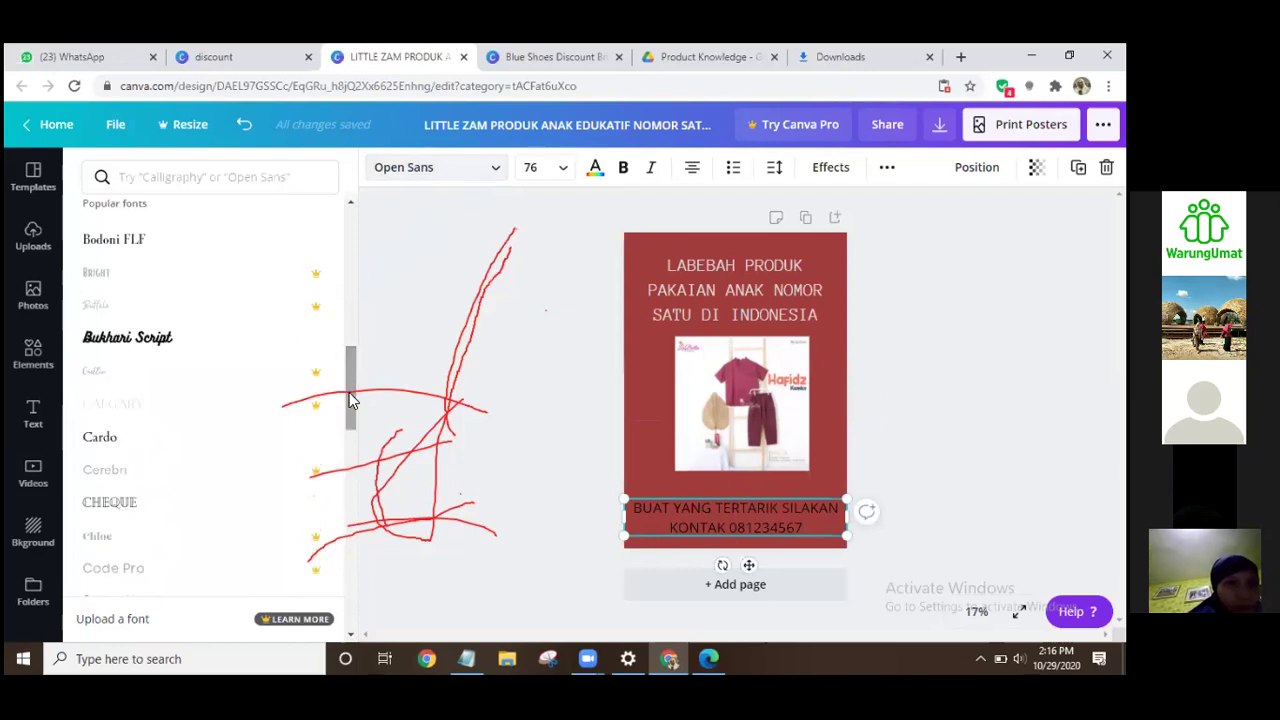
scroll(349, 392, "down", 1)
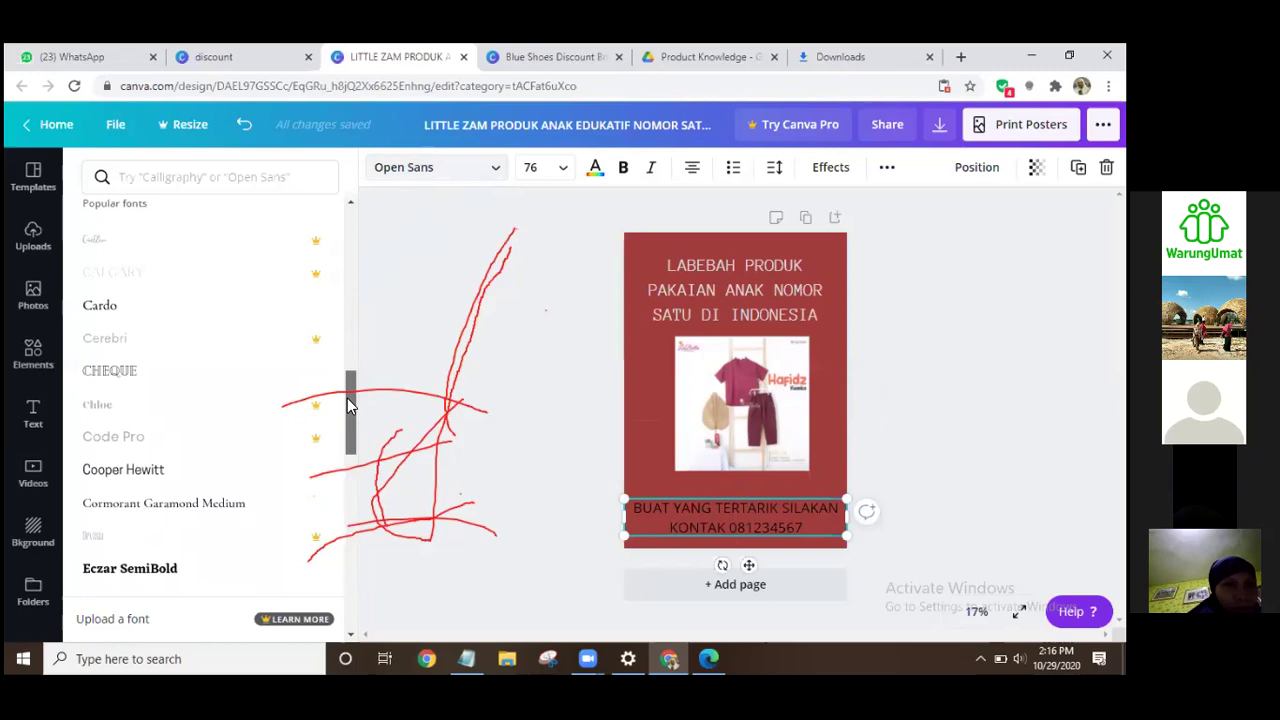
scroll(244, 282, "down", 1)
left_click(244, 280)
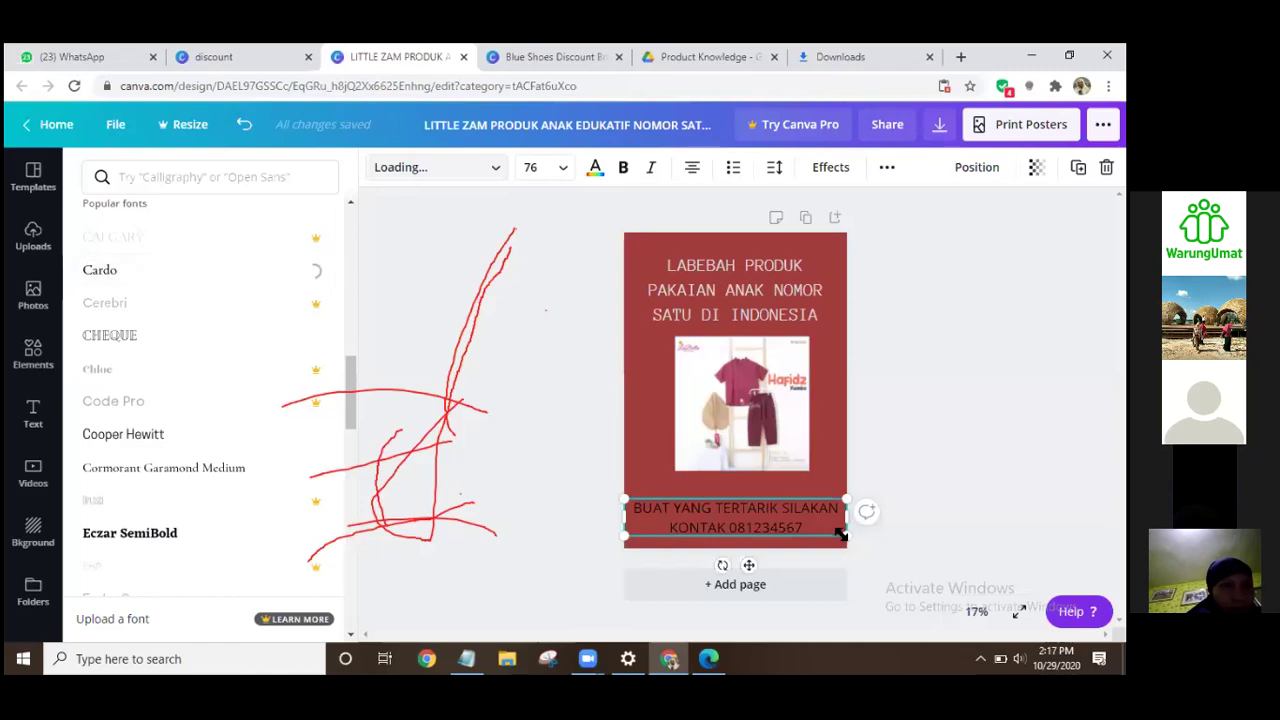
left_click_drag(847, 536, 825, 532)
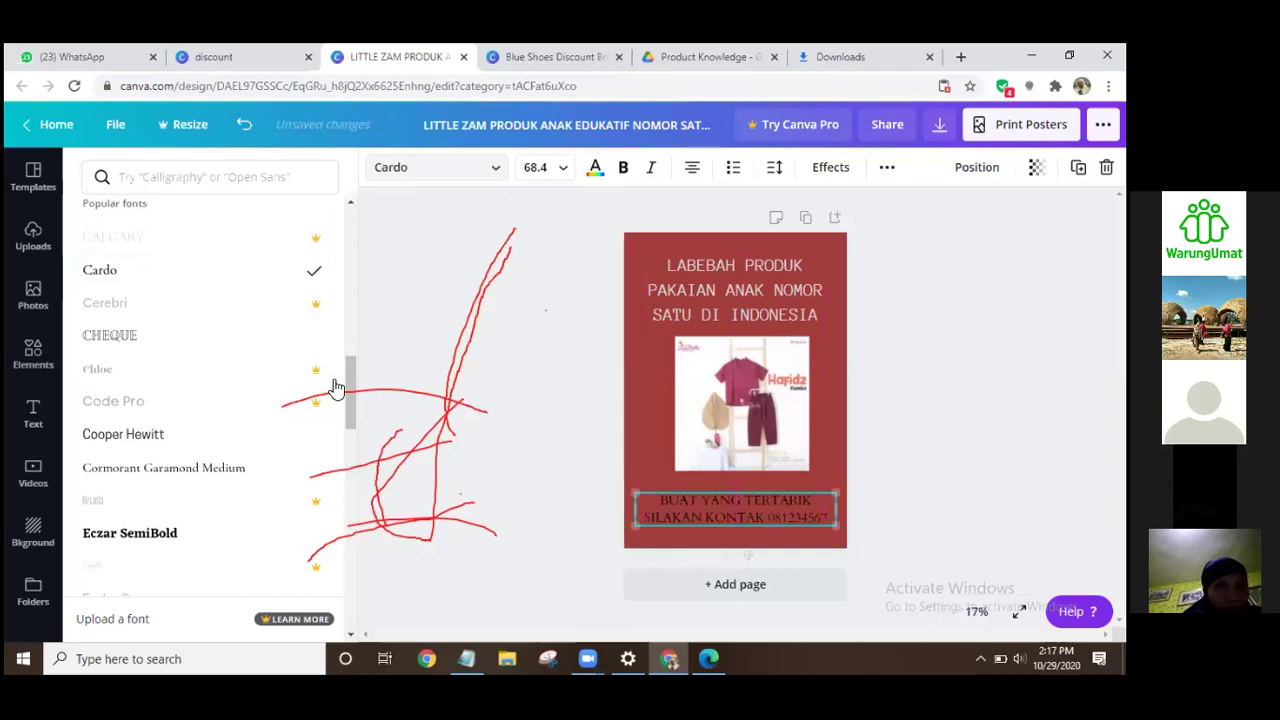
Step: Set the contact text in Cooper Hewitt and break it into two lines after "TERTARIK"
left_click(253, 440)
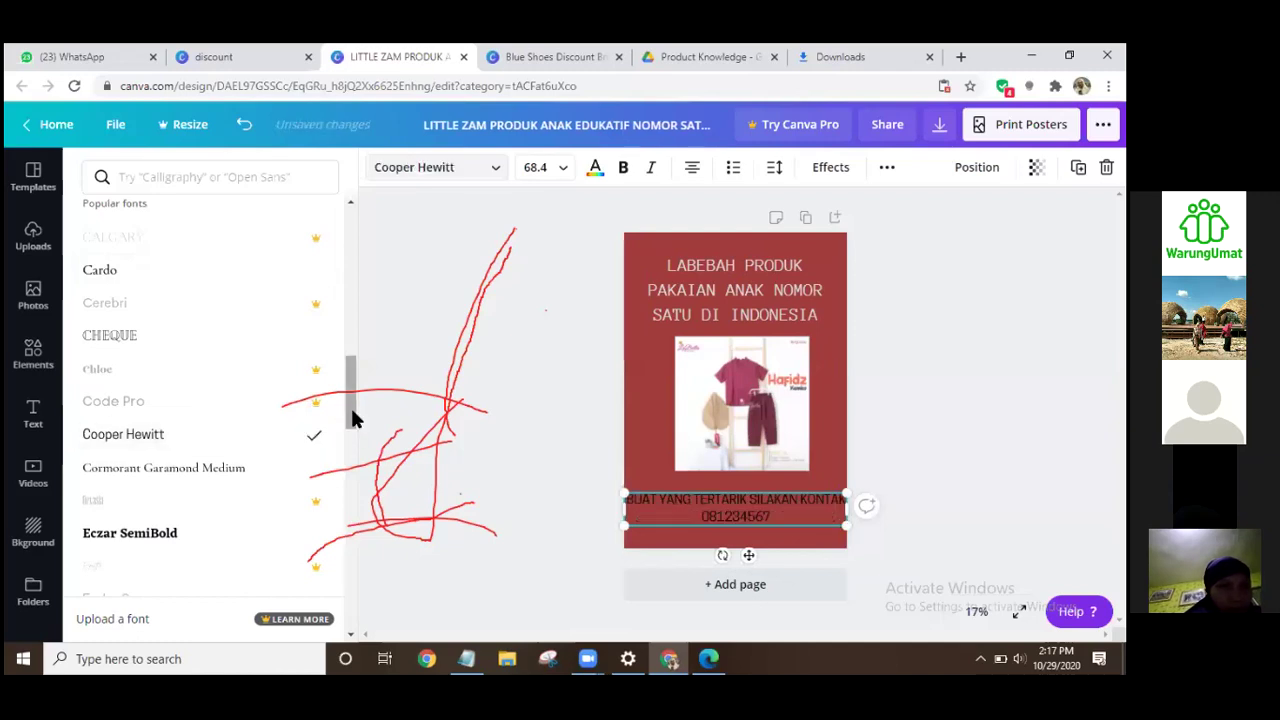
scroll(217, 562, "down", 2)
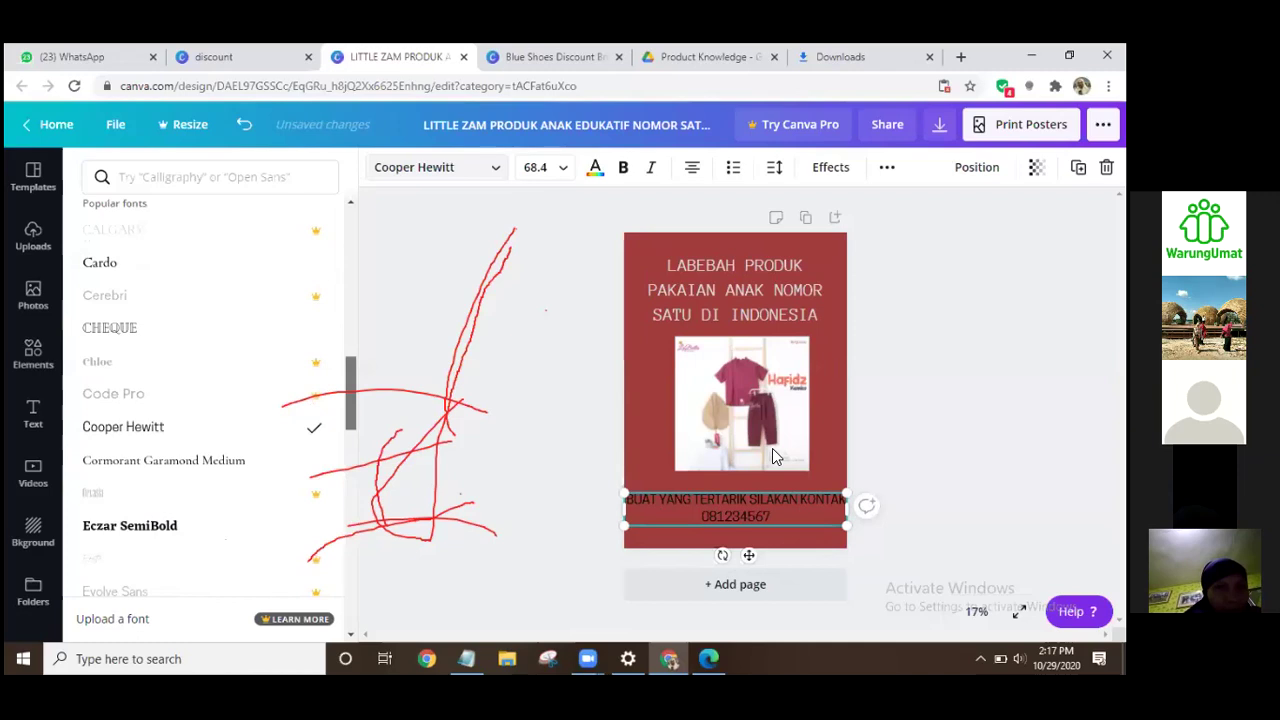
left_click(754, 504)
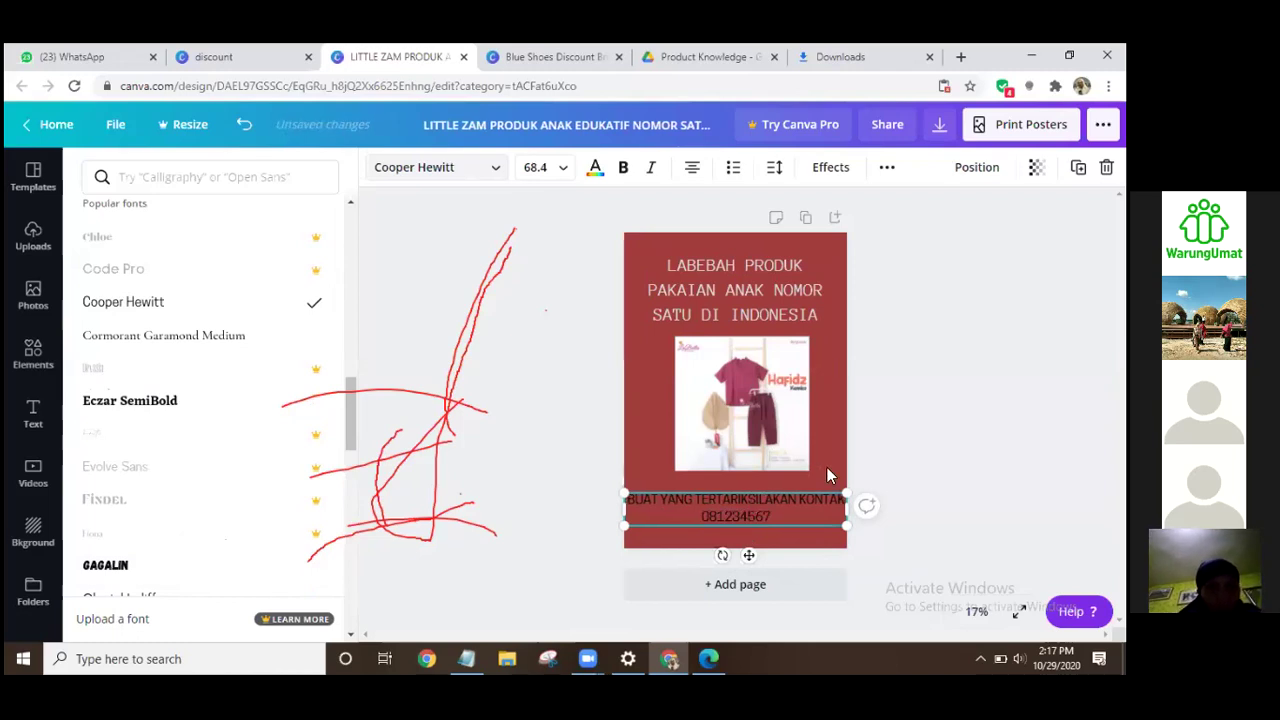
key("Return")
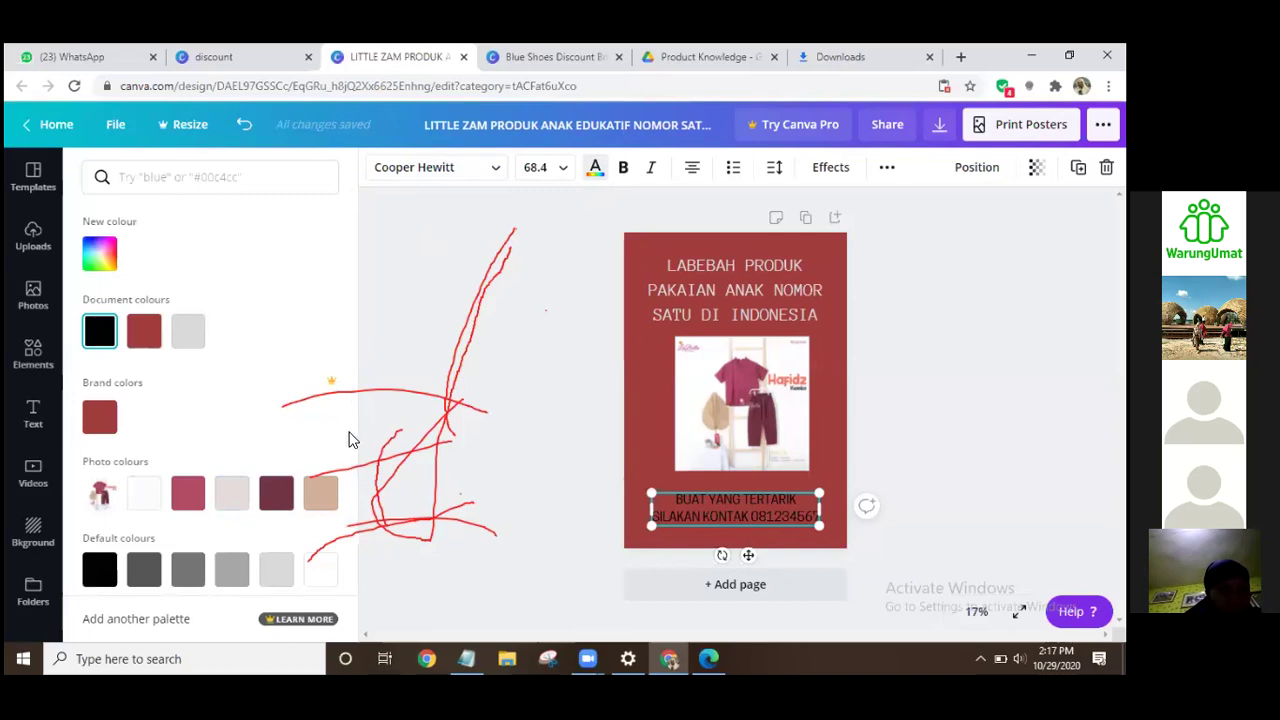
Step: Recolour the contact text below the photo in a very light default colour
scroll(345, 482, "down", 1)
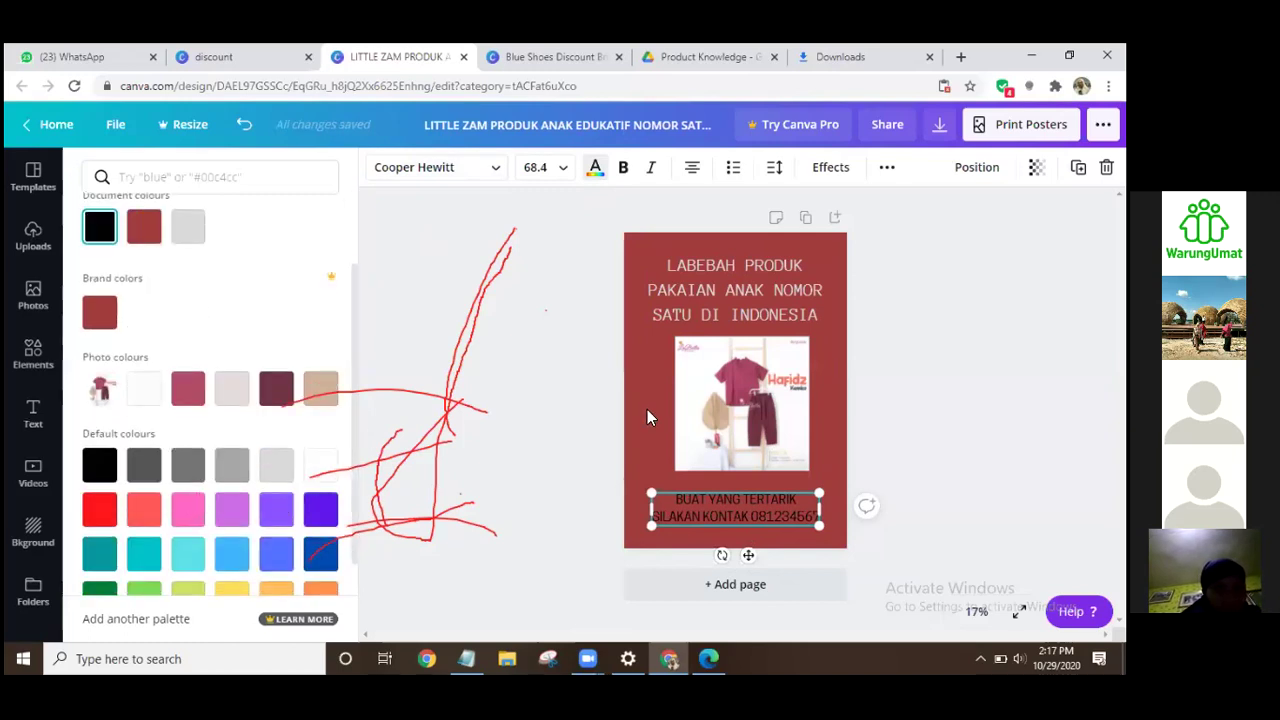
left_click(823, 401)
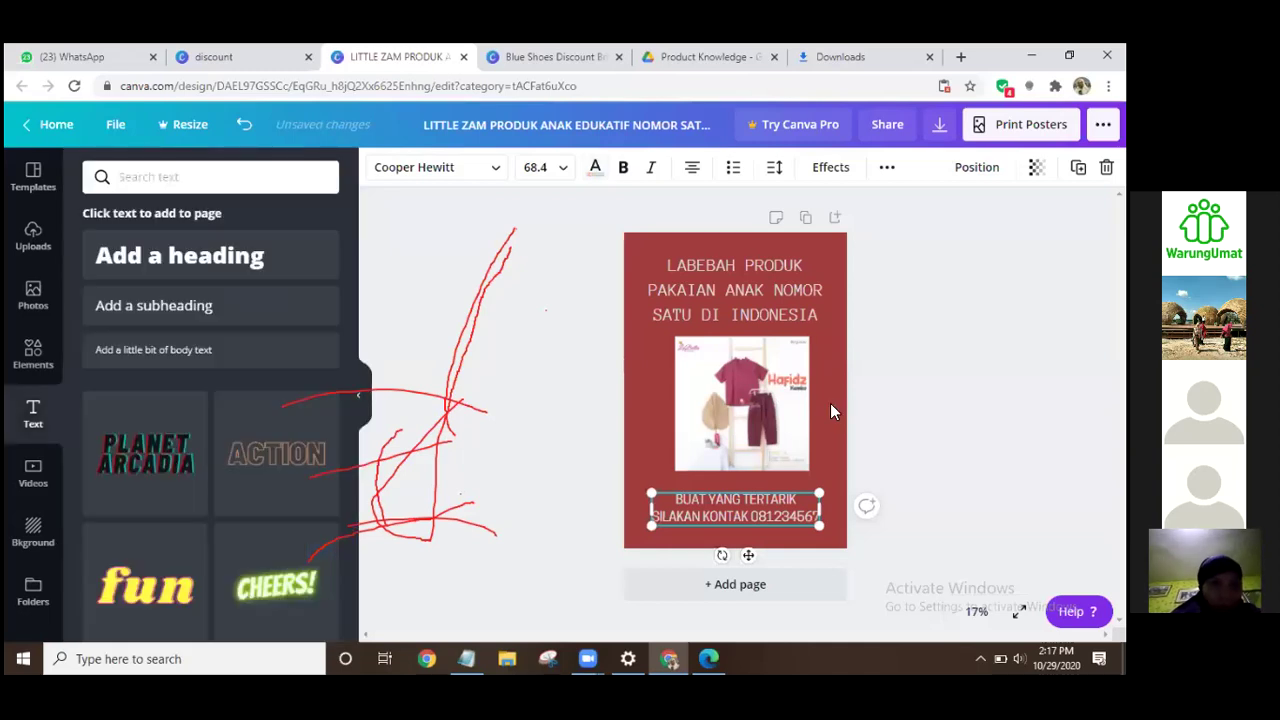
left_click(800, 521)
Step: Try Gagalin on the Labebah heading, and set the heading's font to Glacial Indifference
left_click(776, 300)
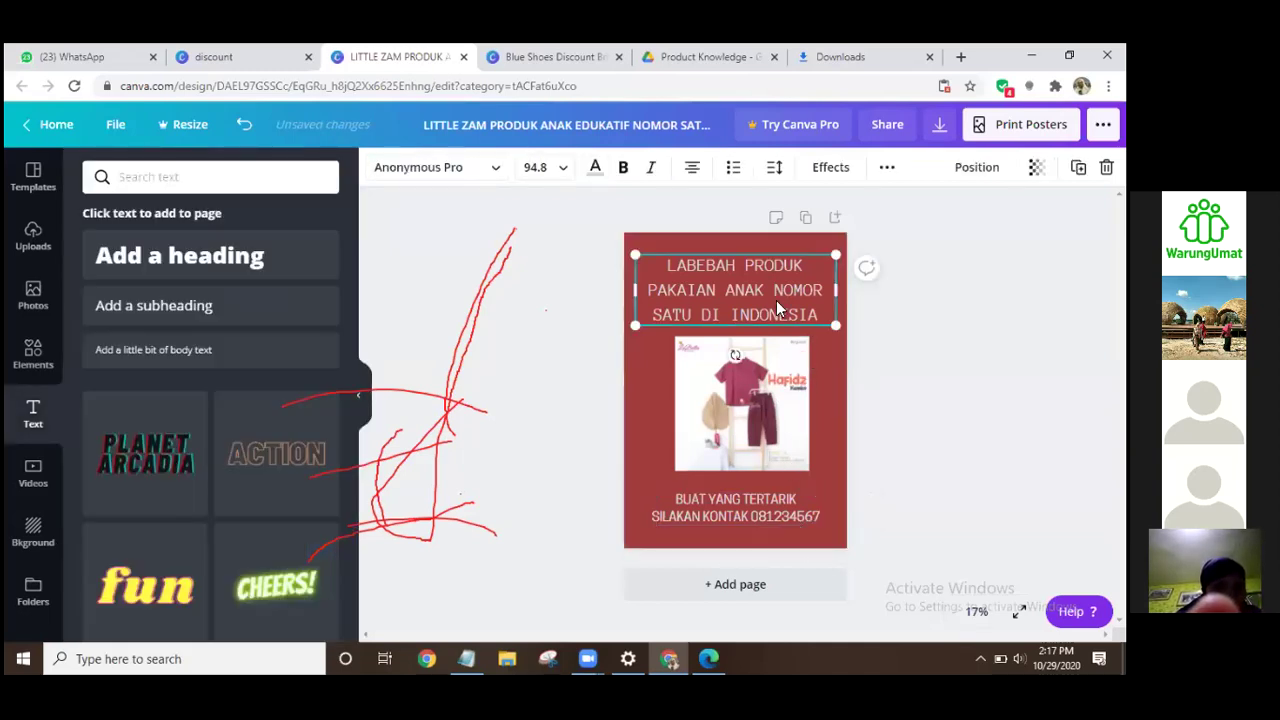
left_click(503, 171)
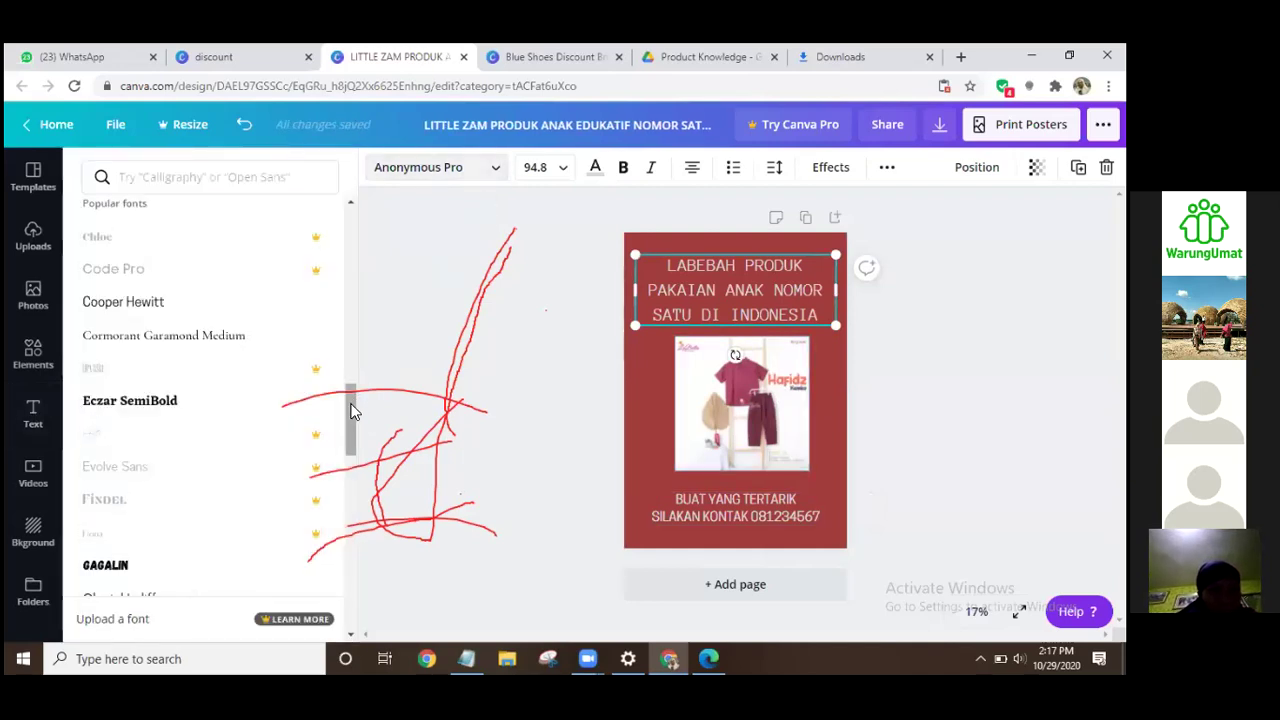
scroll(352, 420, "up", 1)
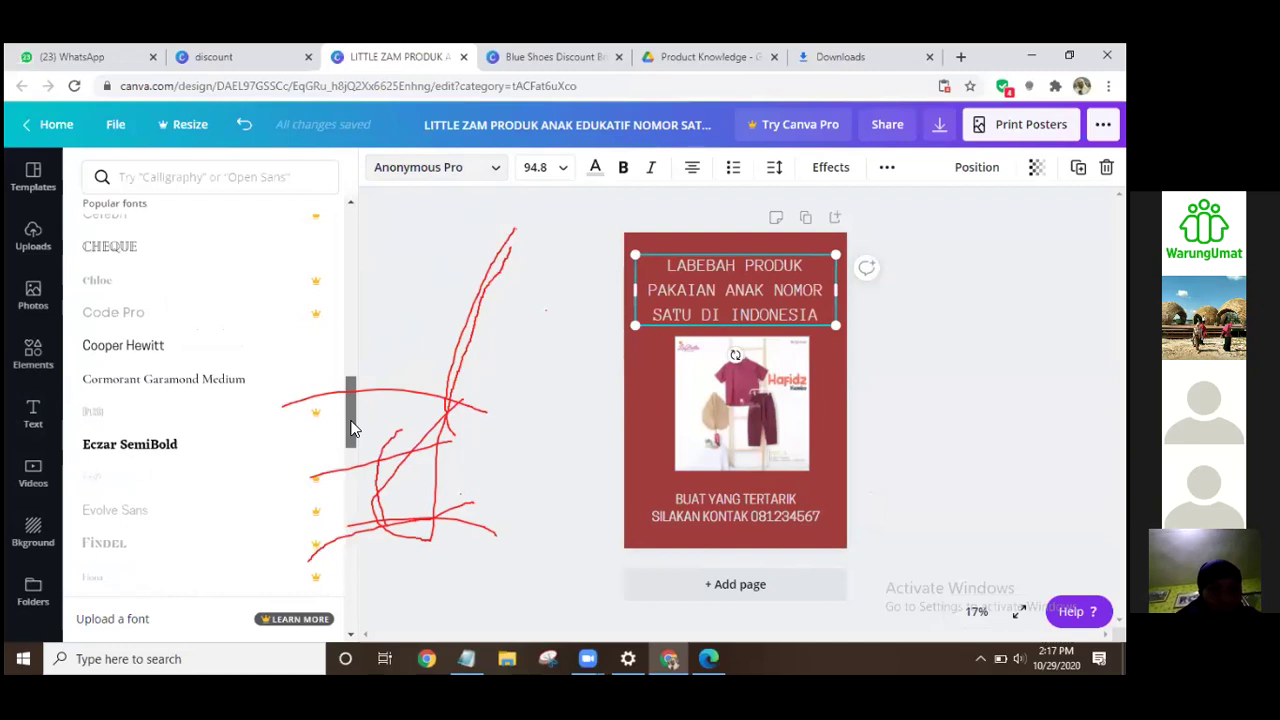
scroll(200, 452, "down", 4)
left_click(198, 440)
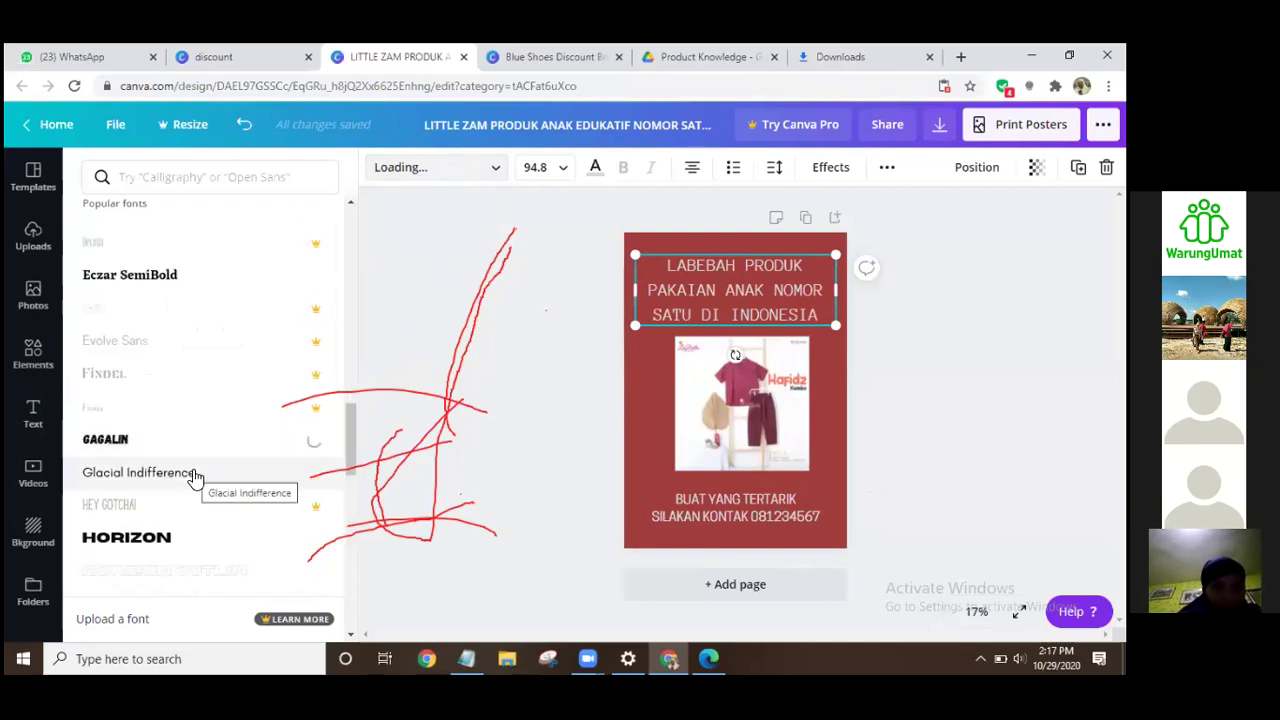
left_click(196, 476)
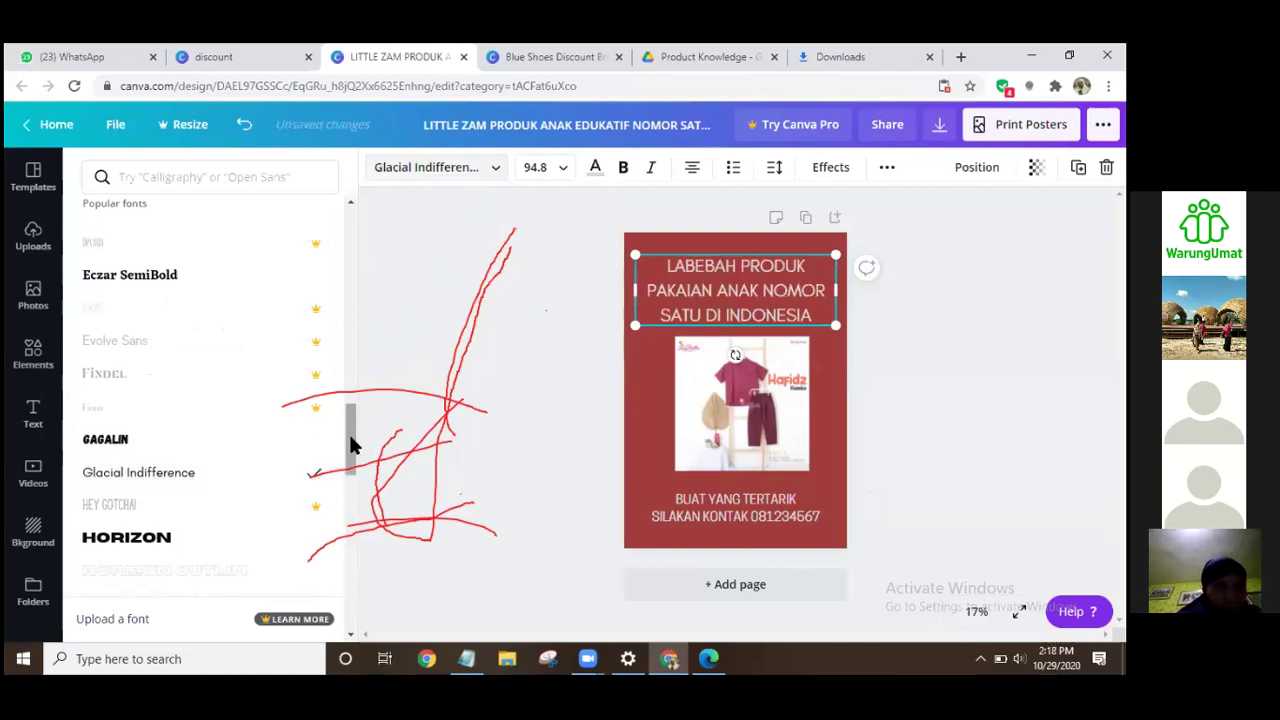
Step: Shift the Labebah heading slightly to the right on the poster and deselect it
left_click_drag(816, 290, 822, 290)
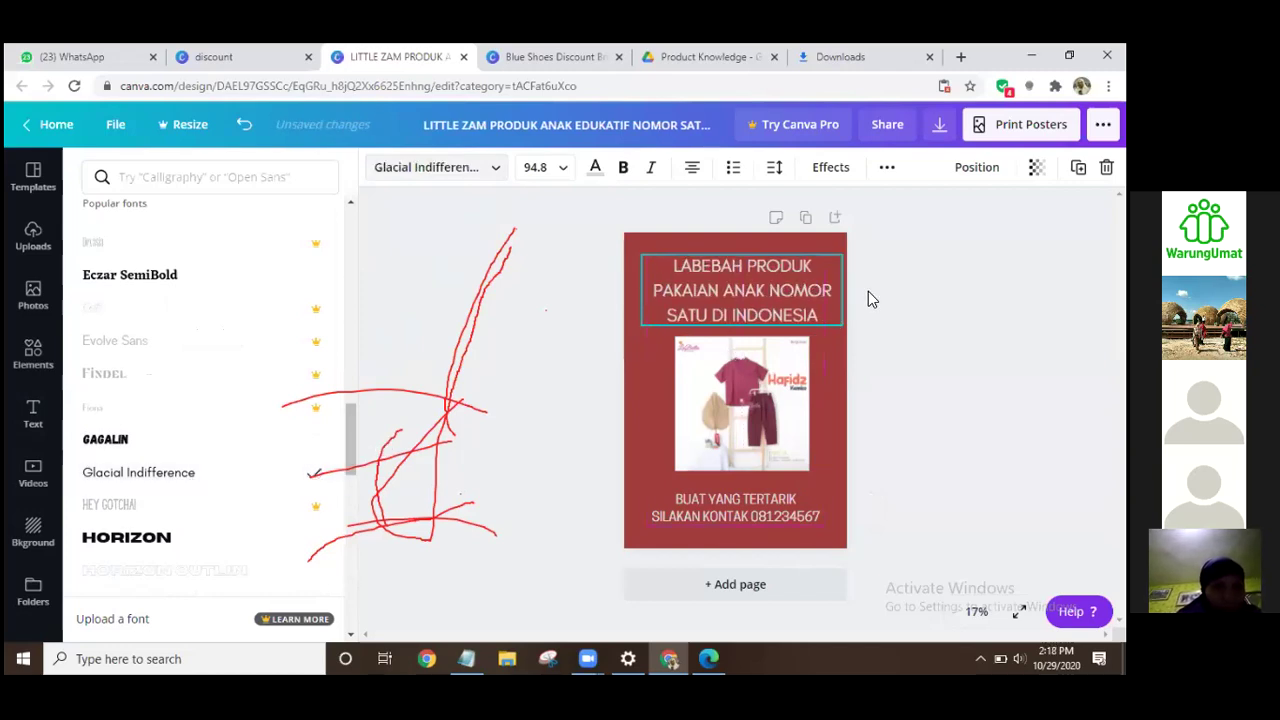
key("Escape")
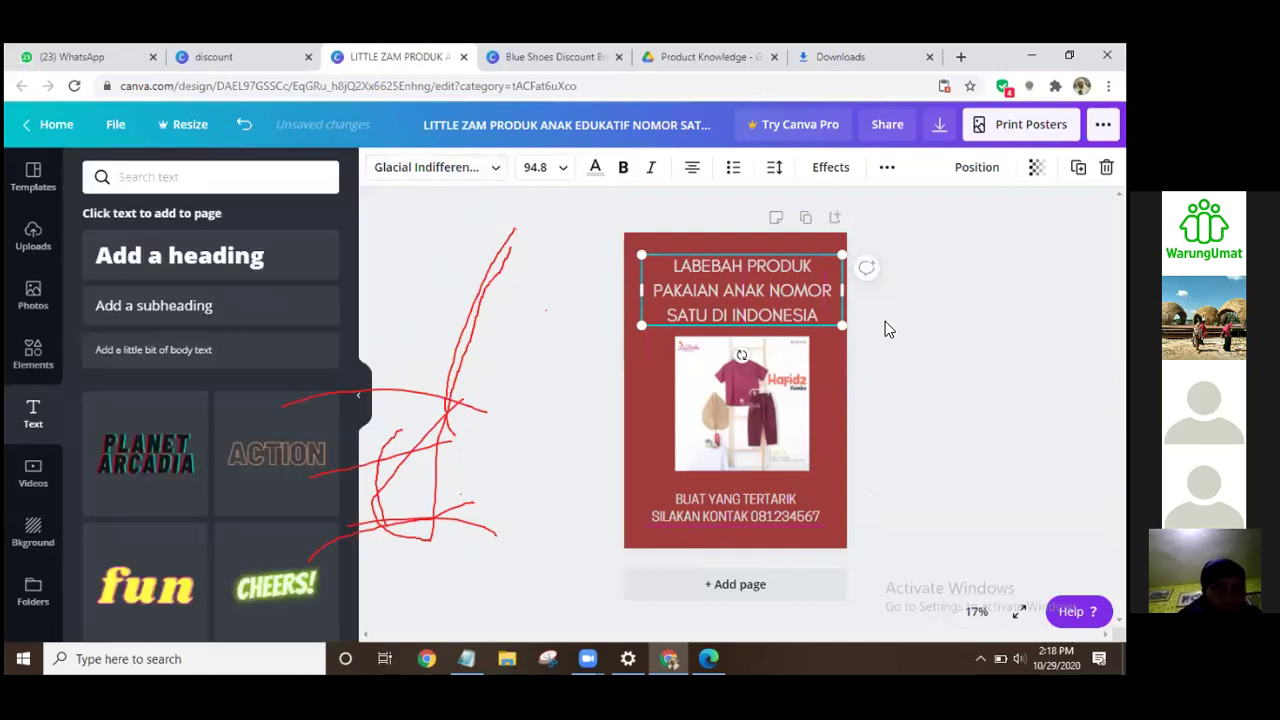
left_click(885, 328)
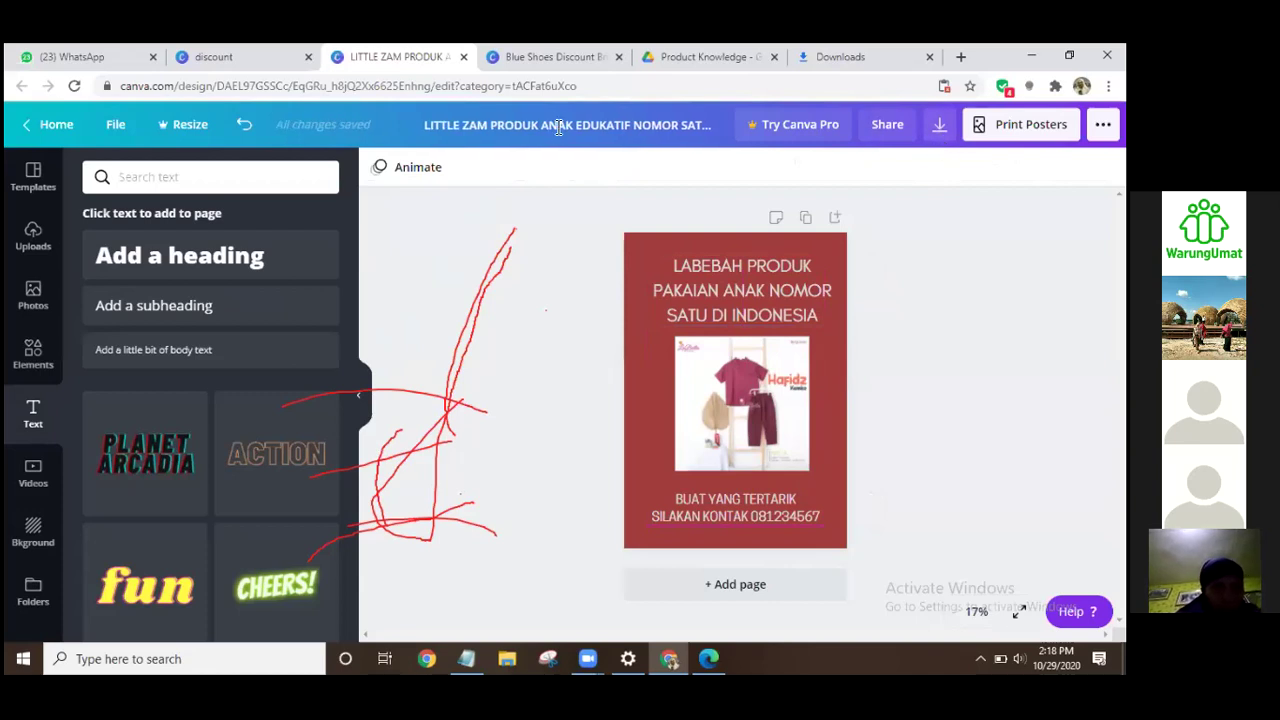
Step: Rename the poster design as LABEBAH
left_click(487, 128)
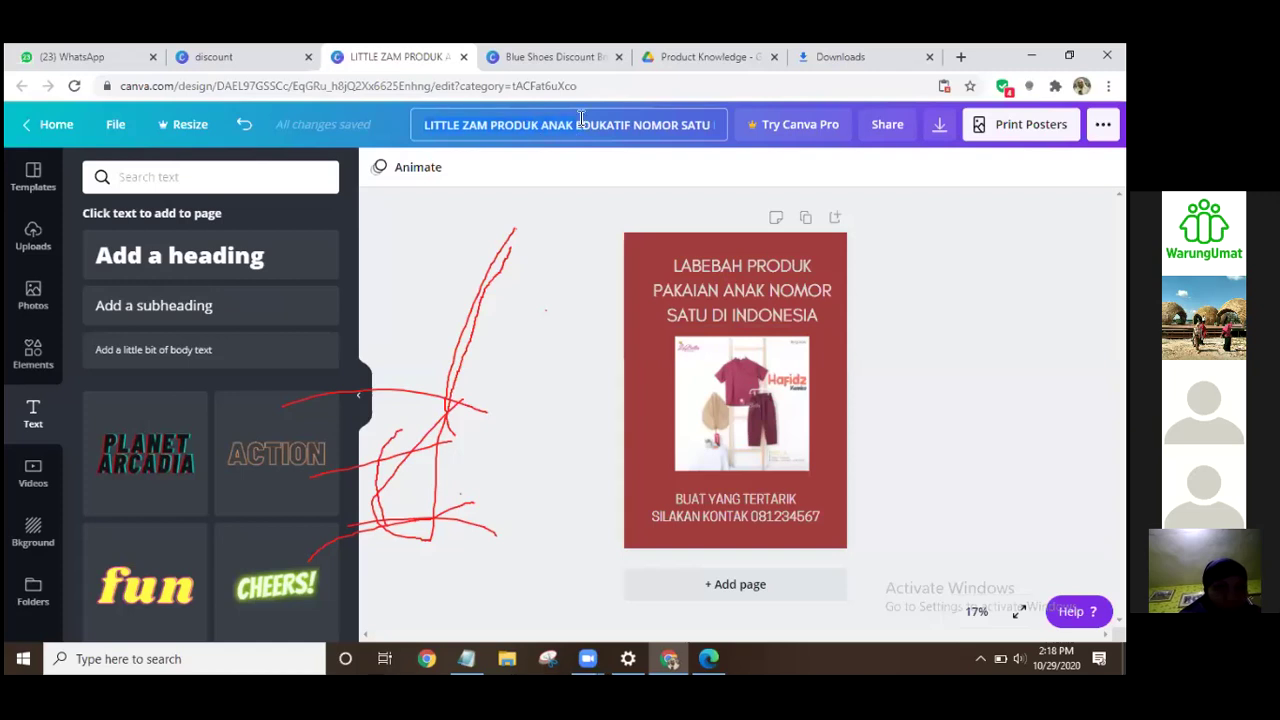
key("shift+Home")
type("LABEB")
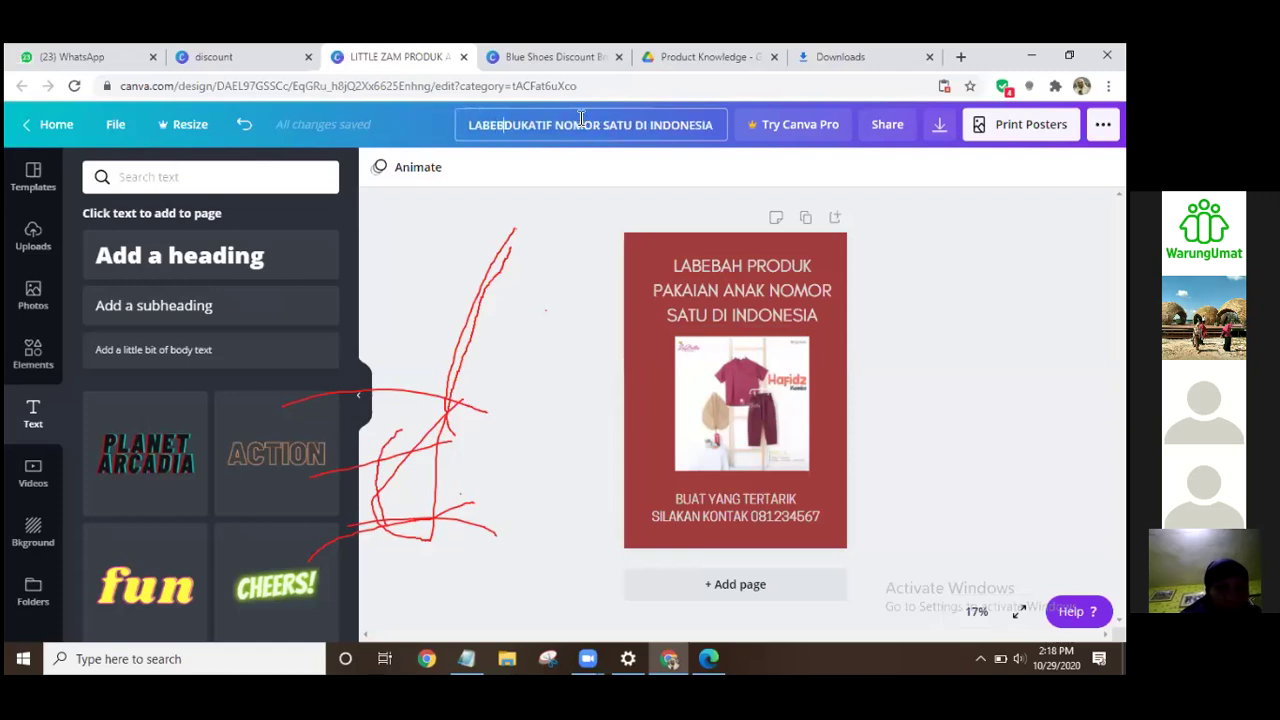
type("AH")
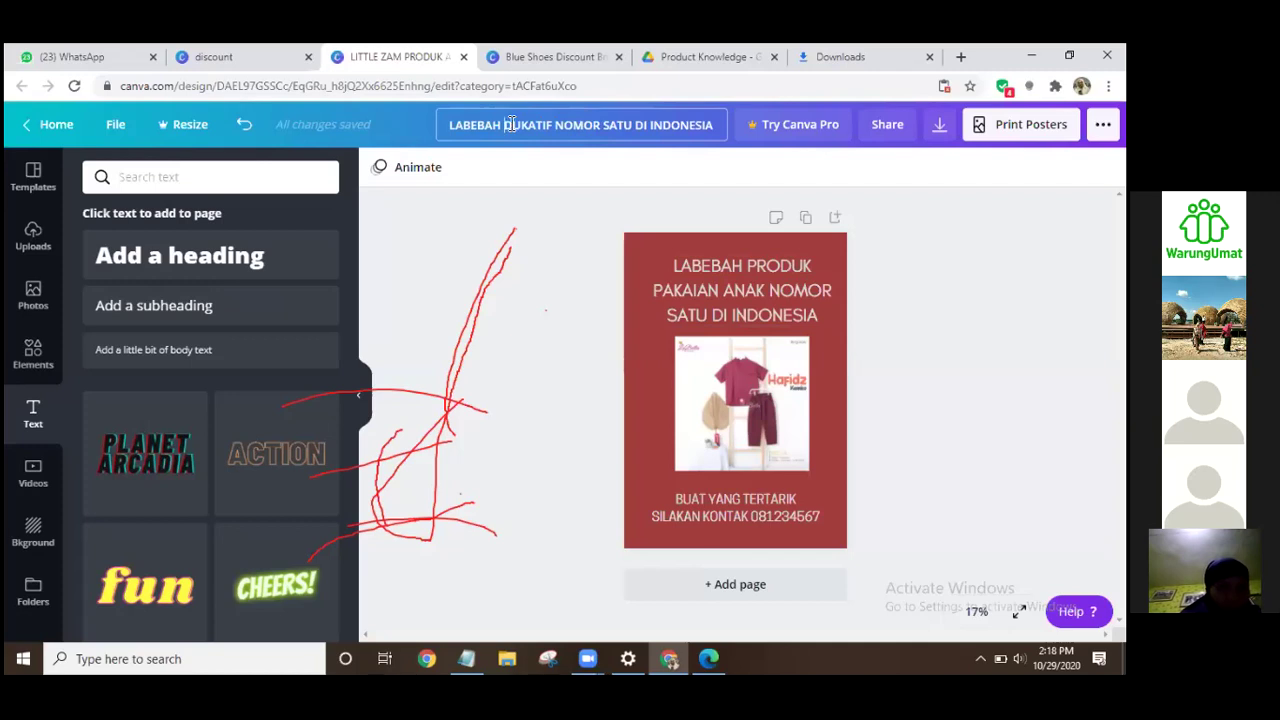
key("shift+End")
key("Delete")
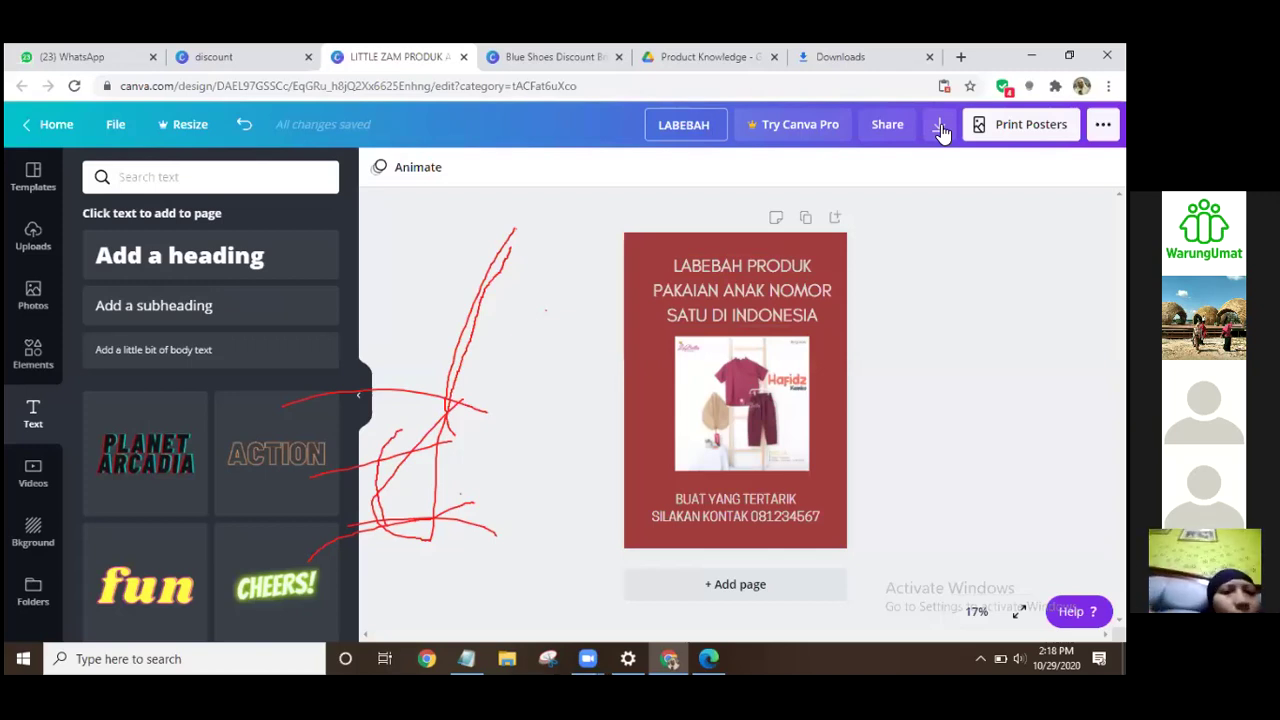
Step: Download the poster as a JPG and save it as LABEBAH in the Downloads folder
left_click(940, 126)
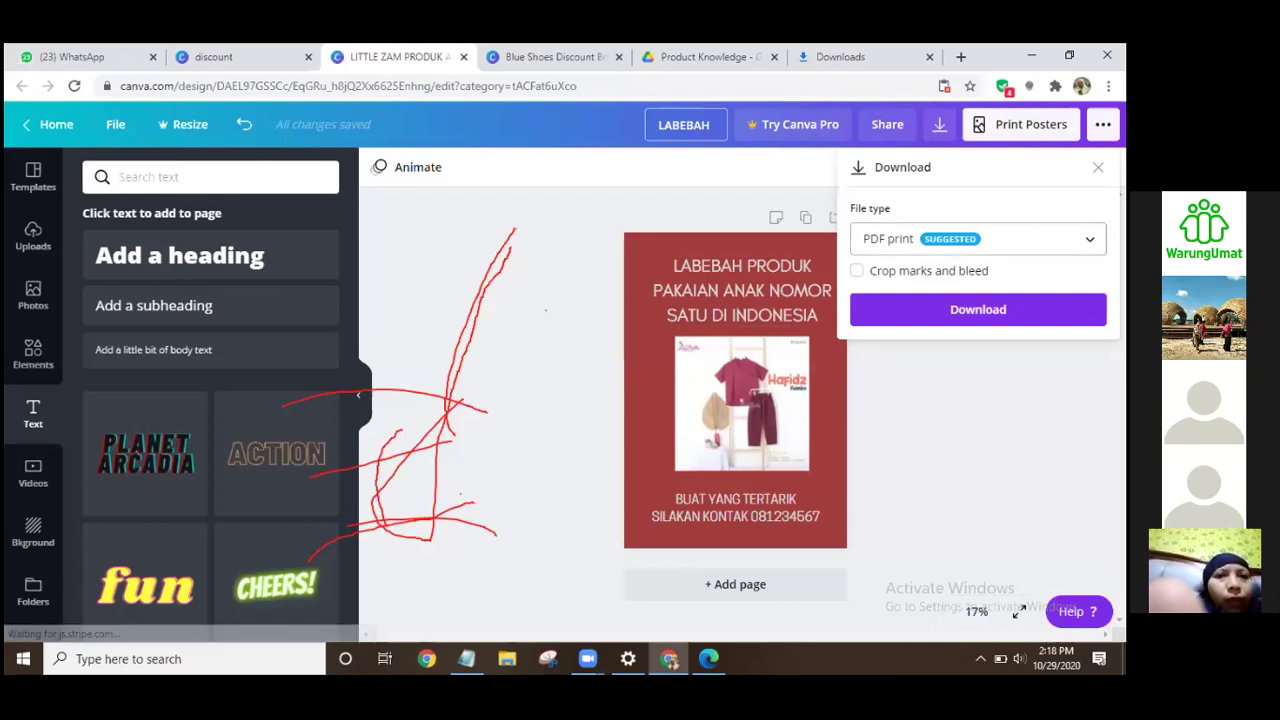
left_click(978, 238)
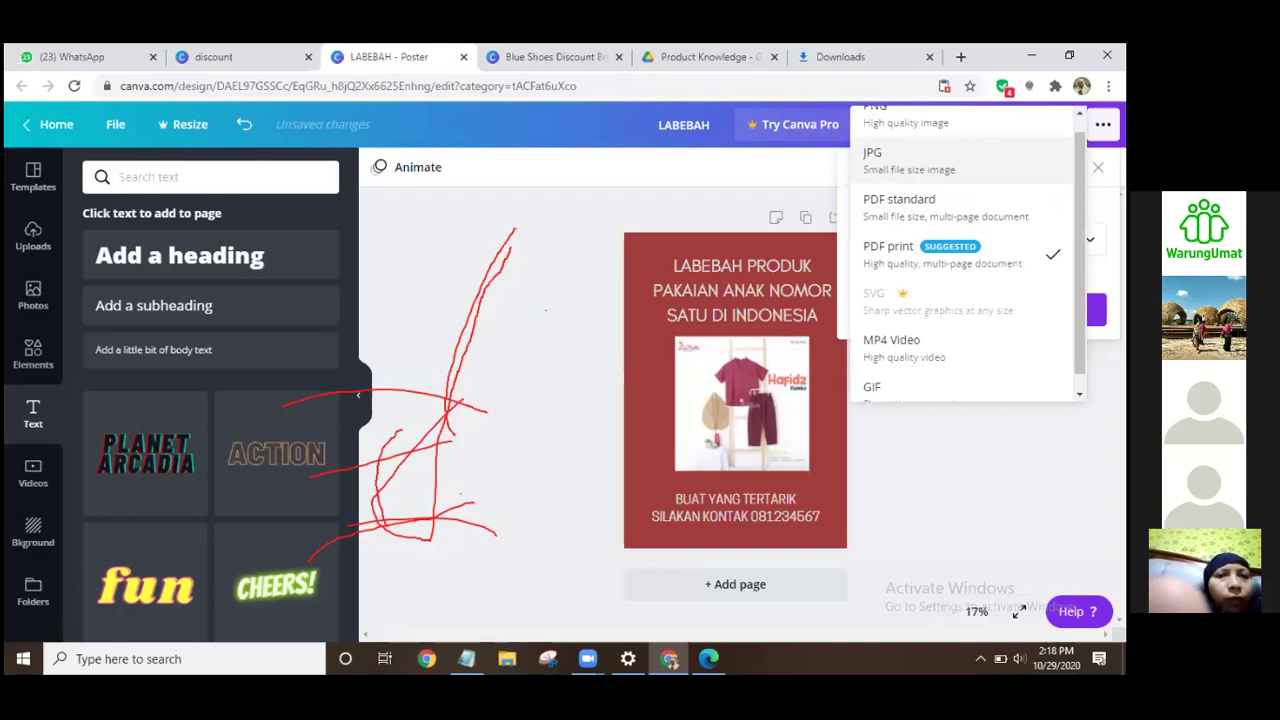
left_click(900, 160)
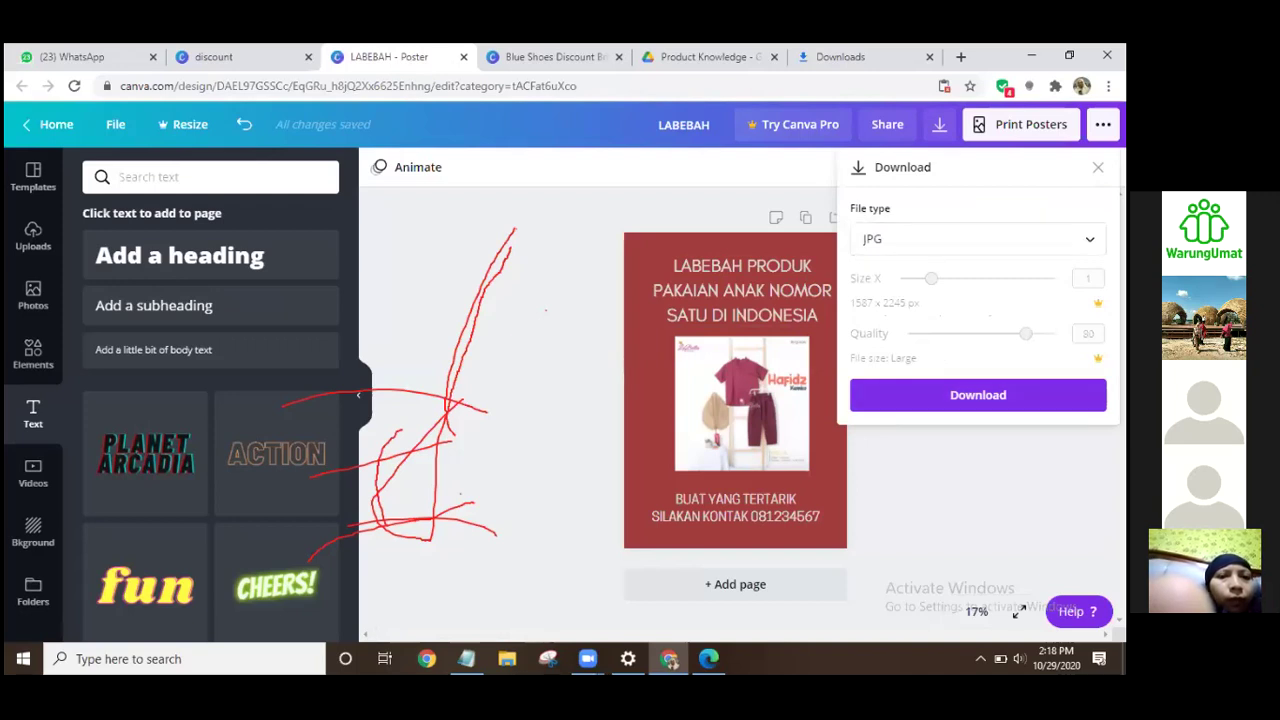
left_click(978, 394)
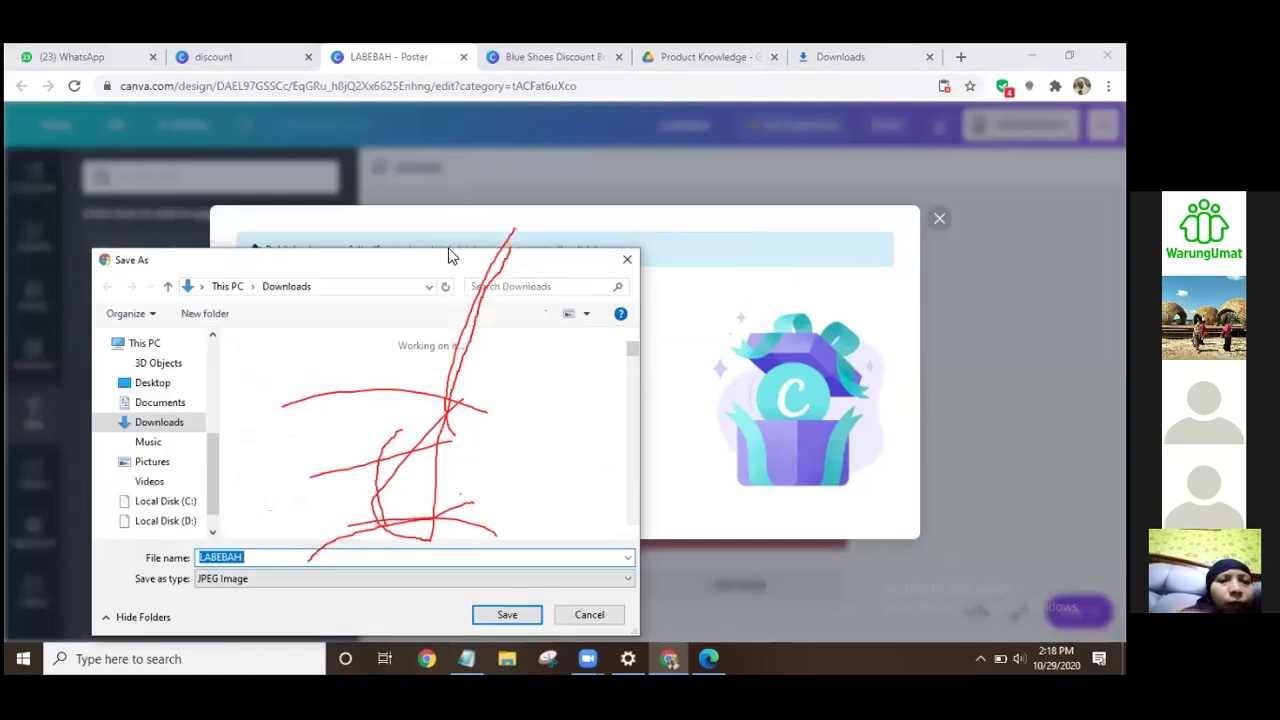
left_click_drag(468, 256, 450, 176)
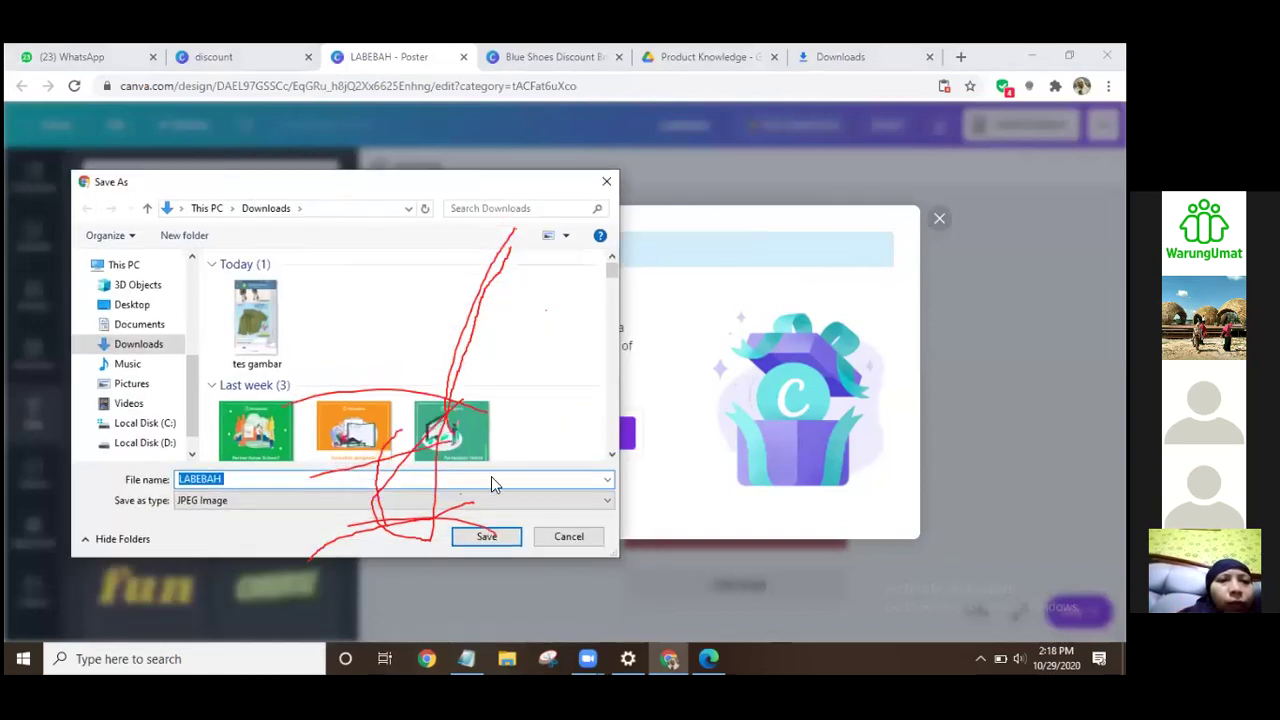
left_click(489, 513)
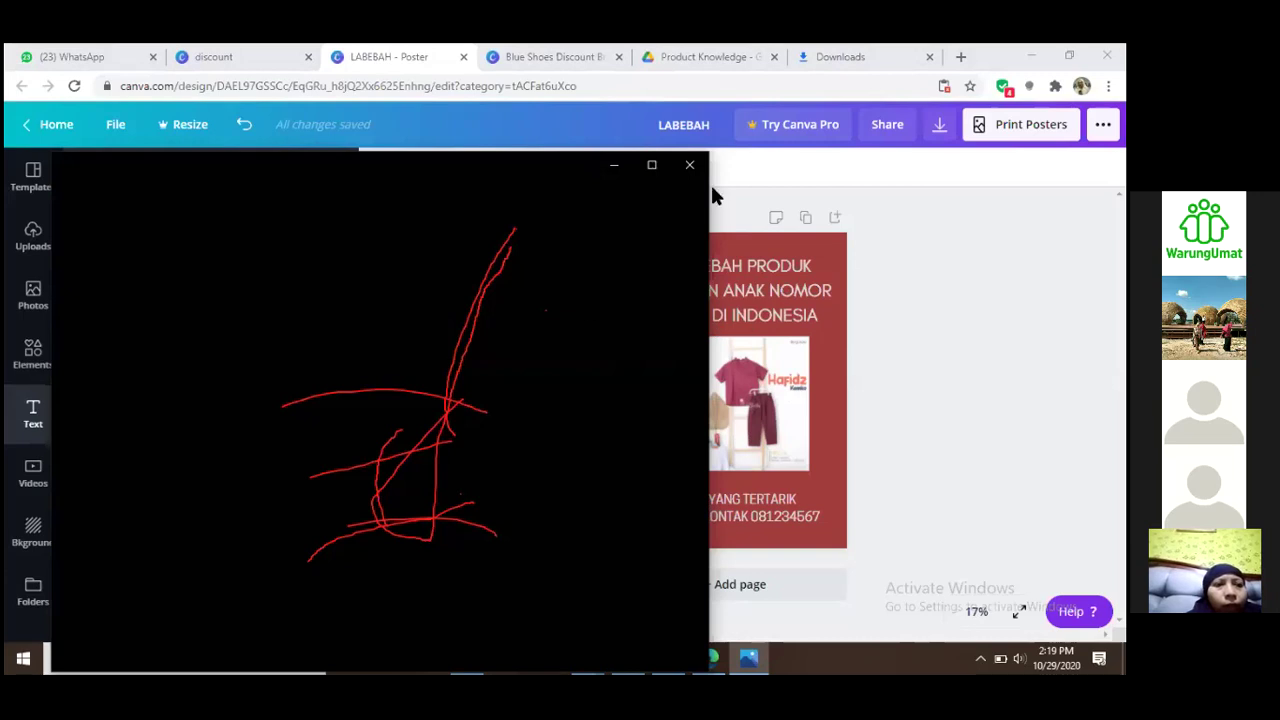
Step: Move the image viewer window aside and look at the poster's sharing options
left_click_drag(570, 165, 317, 144)
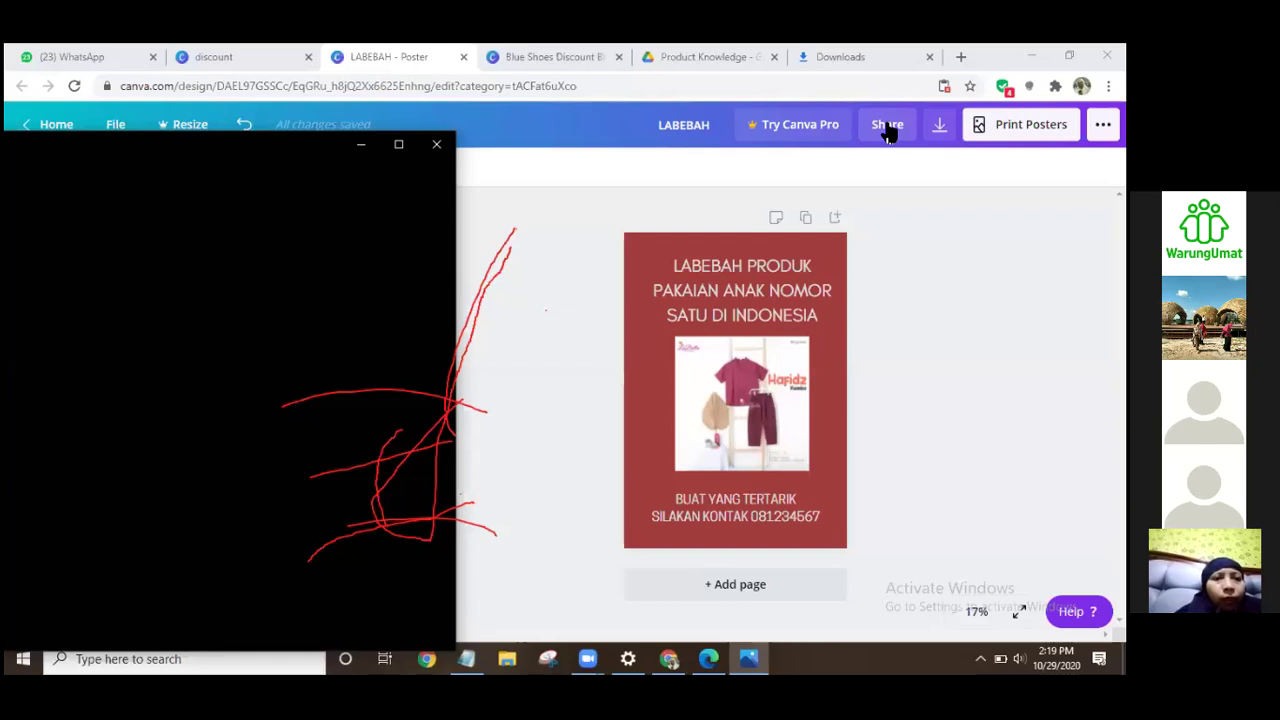
left_click(889, 128)
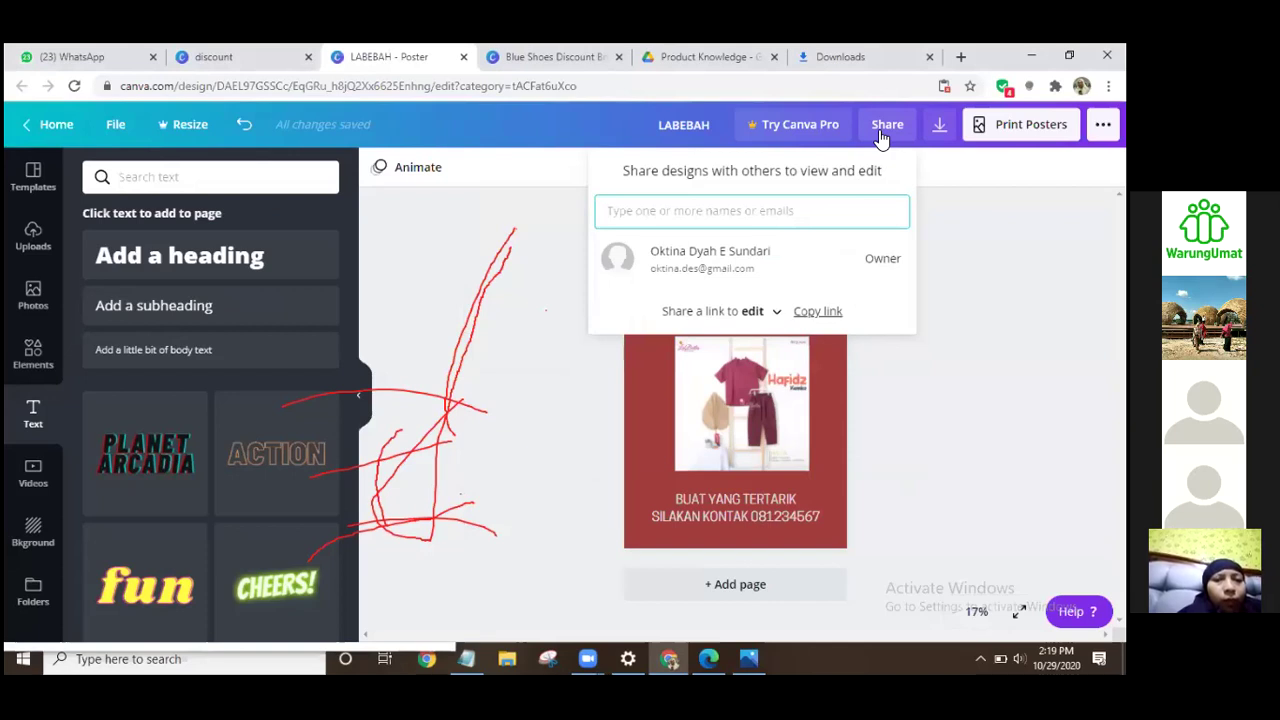
left_click(880, 138)
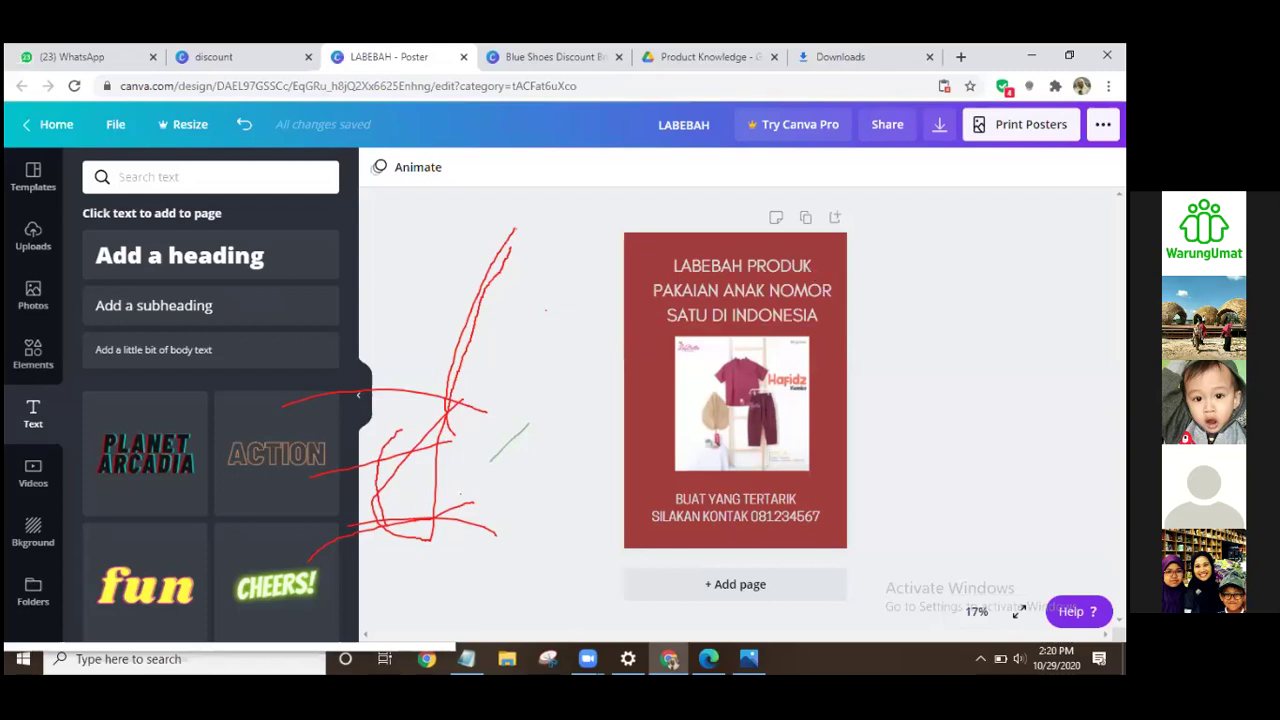
Step: Switch to the Google Drive Product Knowledge folder and go back from it to the WarungUmat catalogue page
left_click(555, 57)
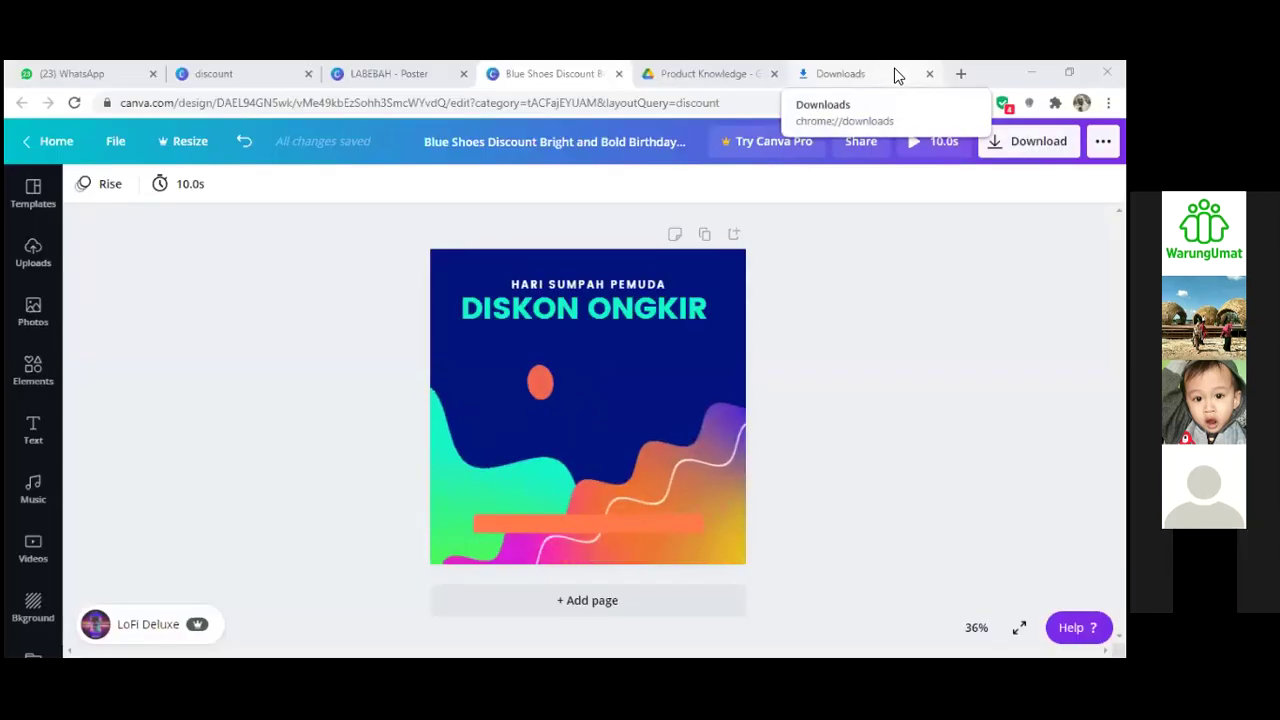
left_click(705, 73)
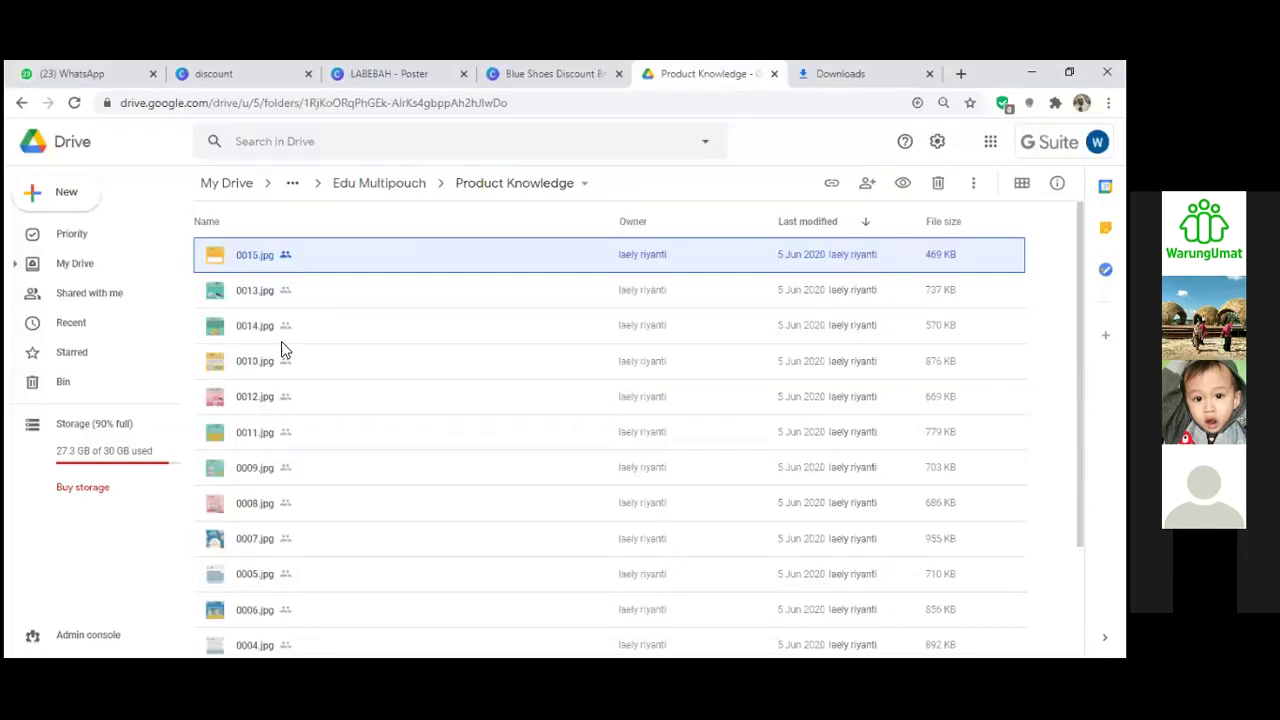
left_click(17, 108)
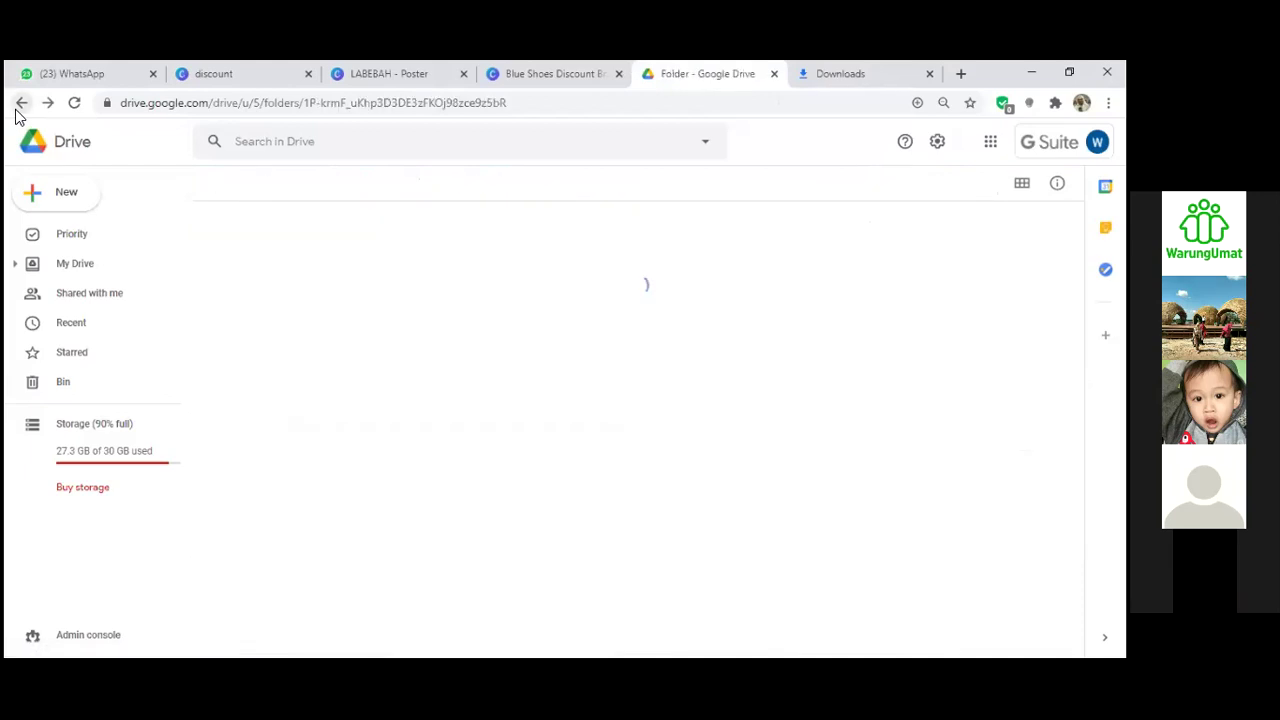
left_click(17, 108)
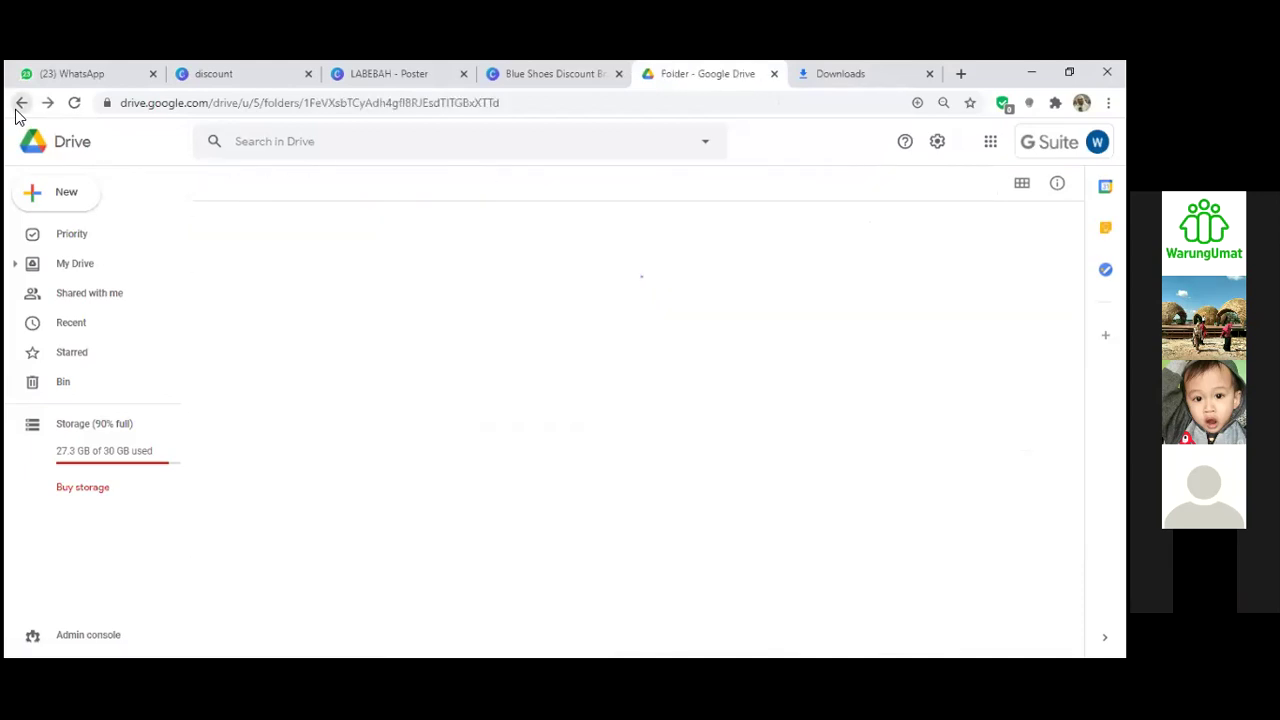
left_click(17, 108)
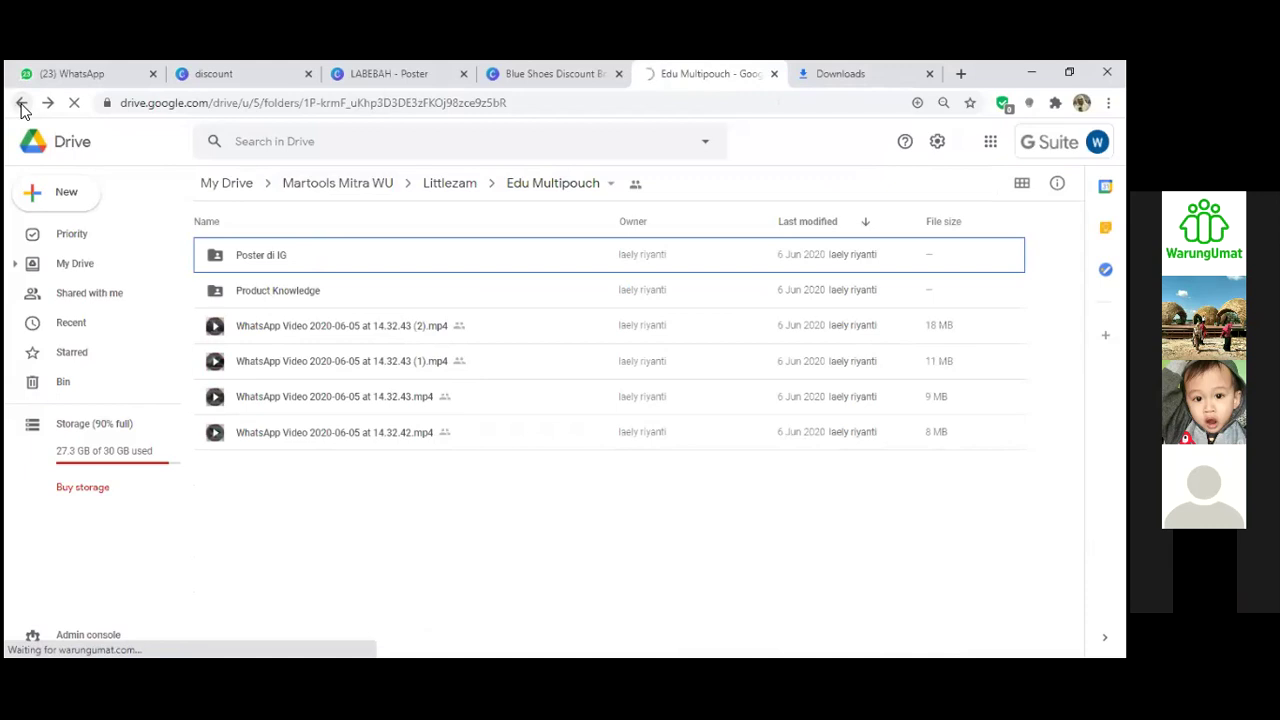
Step: Check the browser's downloads list while the WarungUmat catalogue loads
left_click(811, 86)
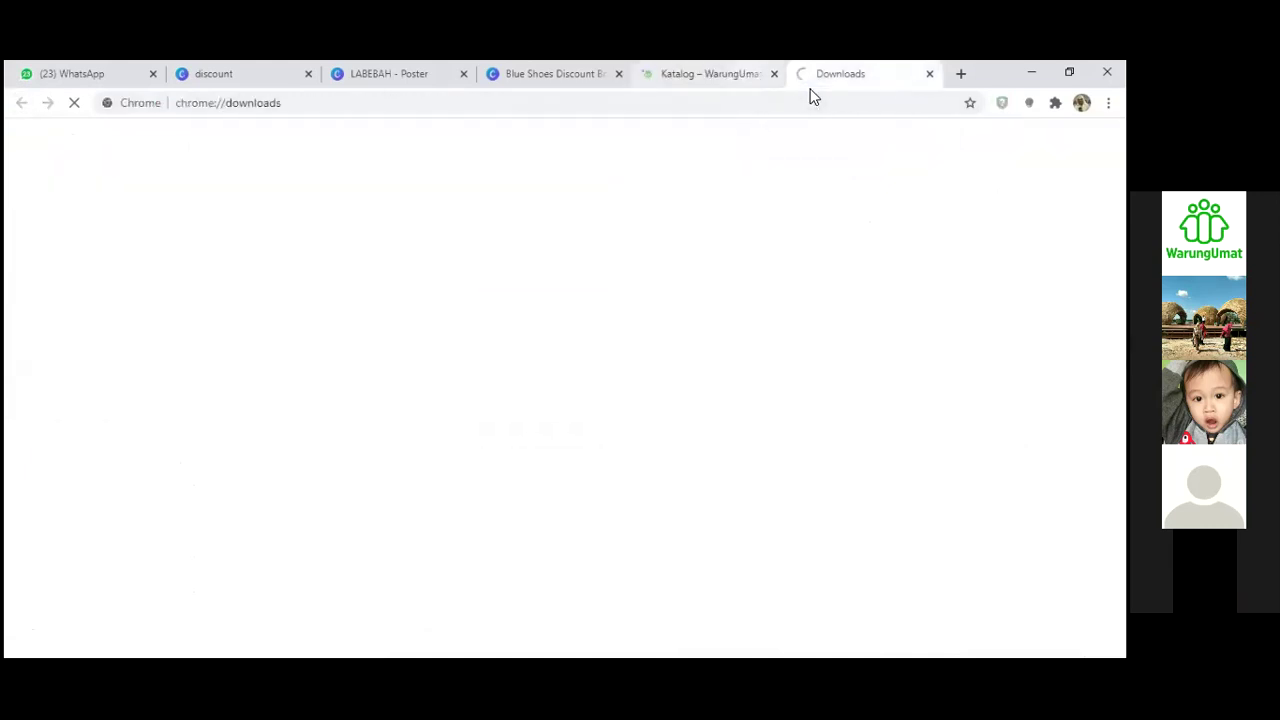
key("ctrl+shift+Tab")
left_click(803, 89)
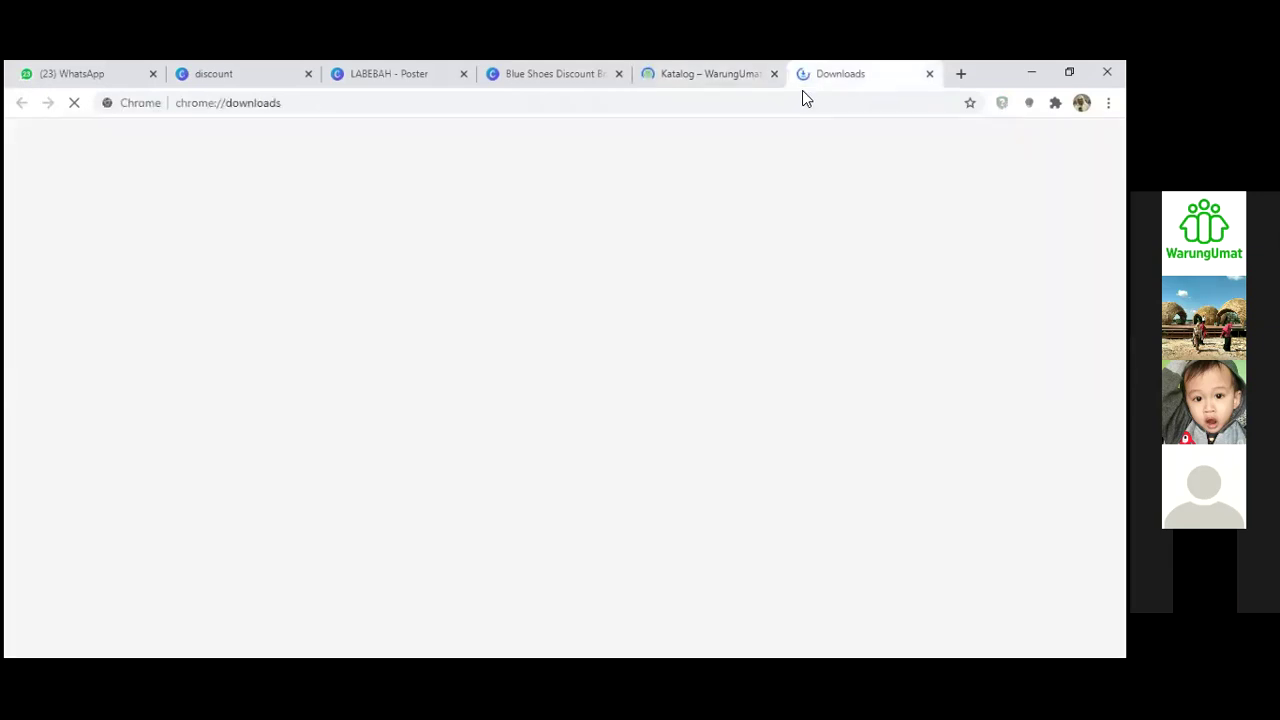
key("ctrl+shift+Tab")
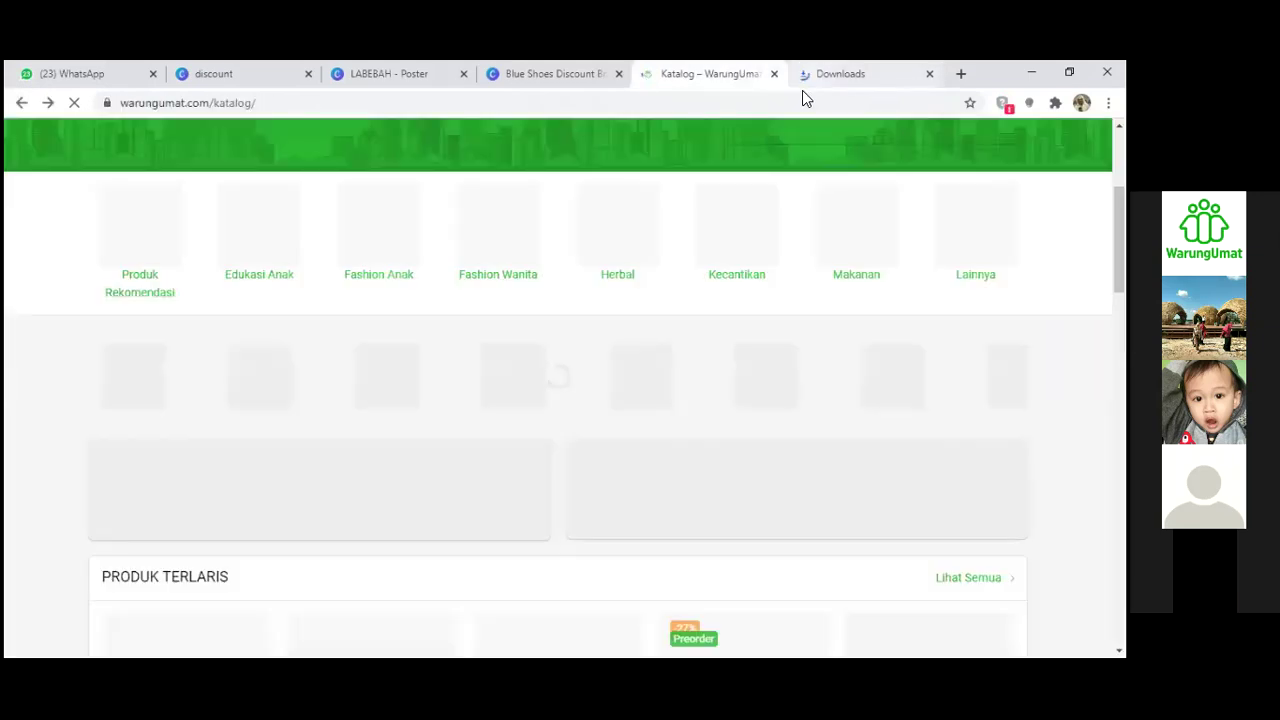
left_click(800, 90)
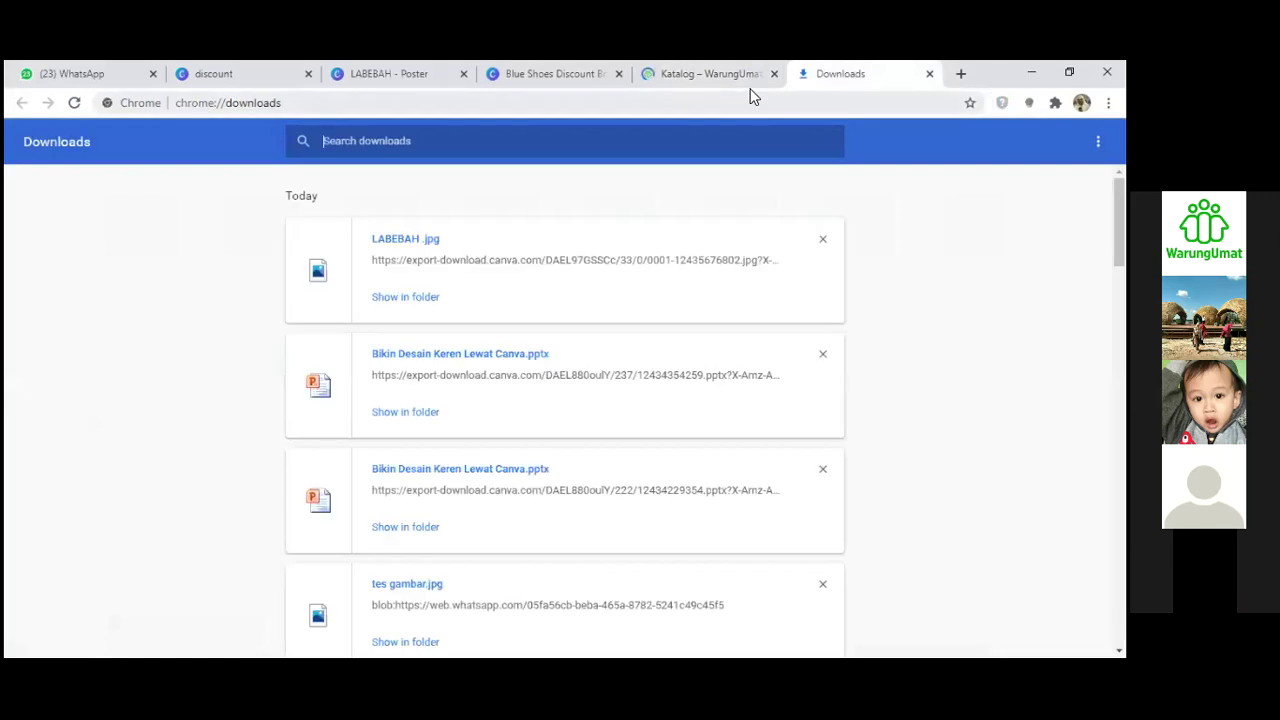
left_click(751, 88)
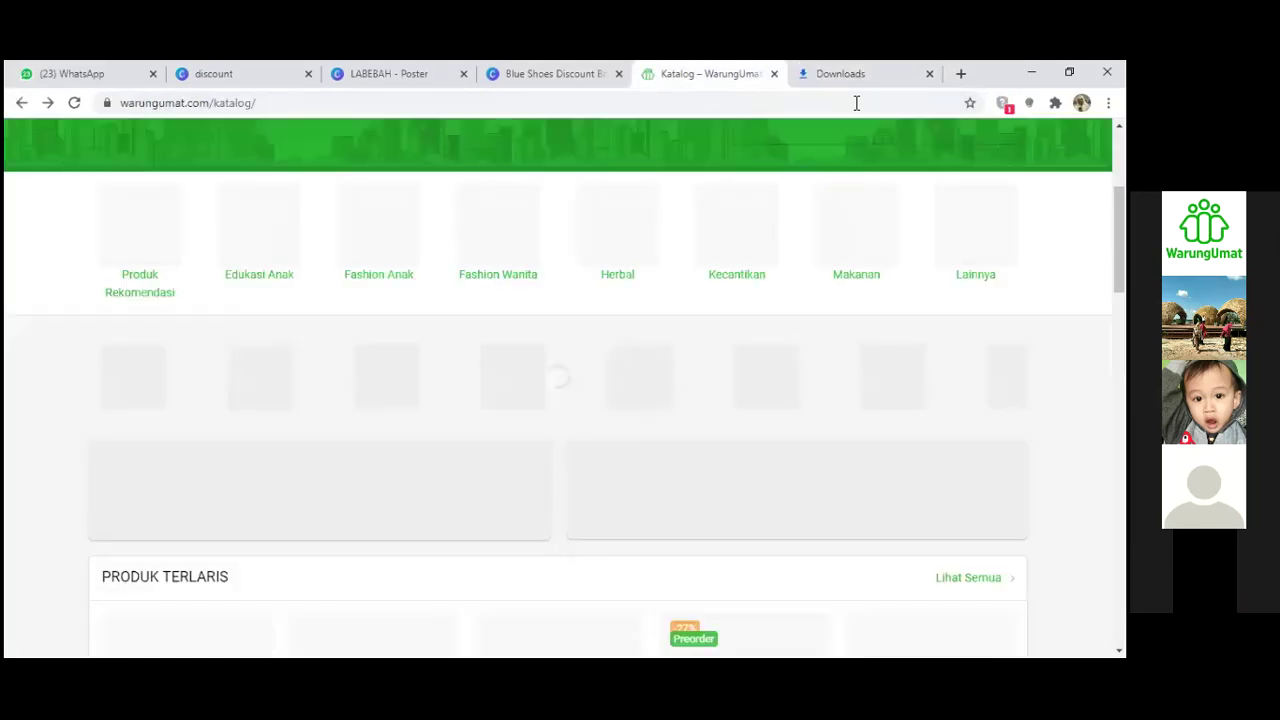
key("ctrl+Tab")
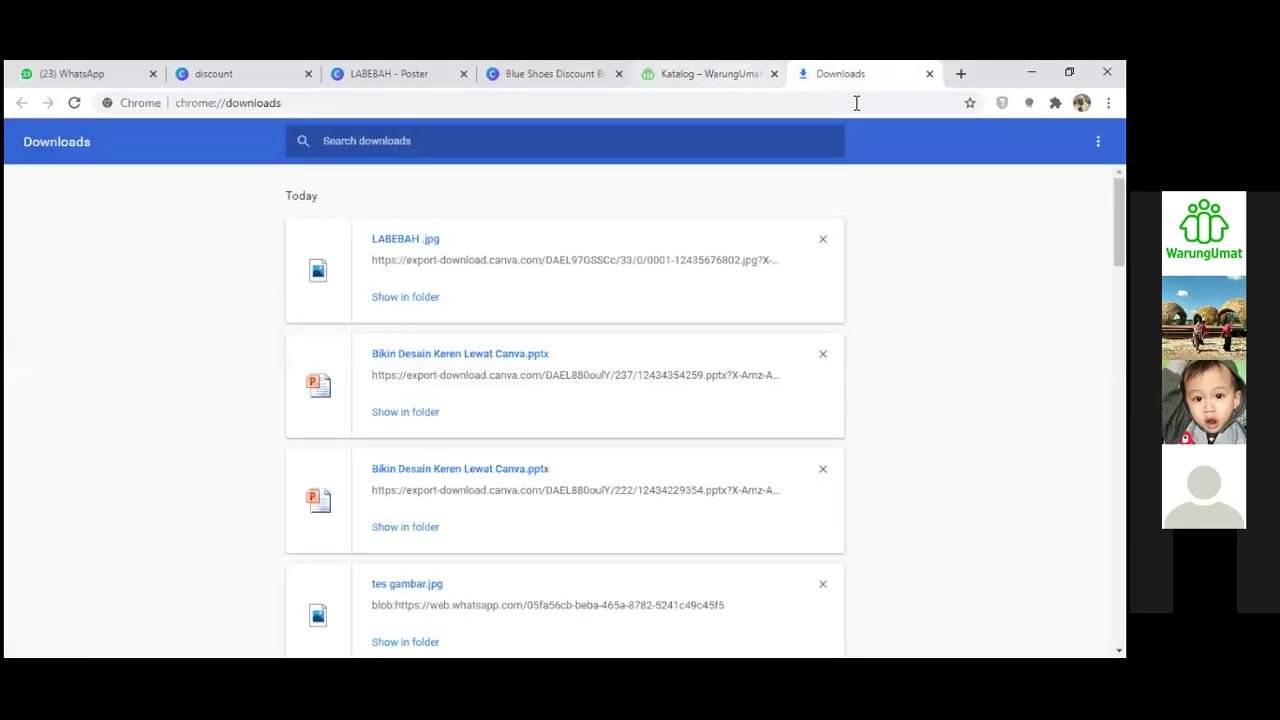
Step: Look over the product categories, brand logos and promotional banners on the WarungUmat catalogue page
key("ctrl+shift+Tab")
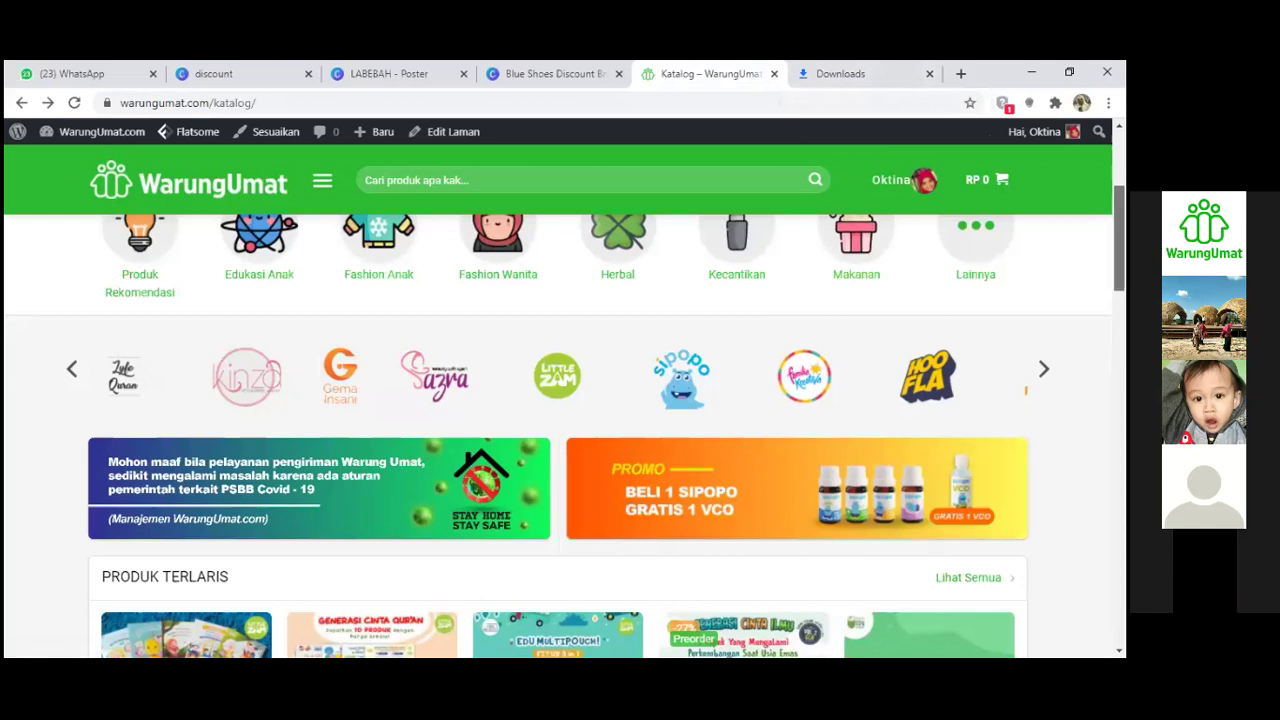
scroll(388, 233, "up", 2)
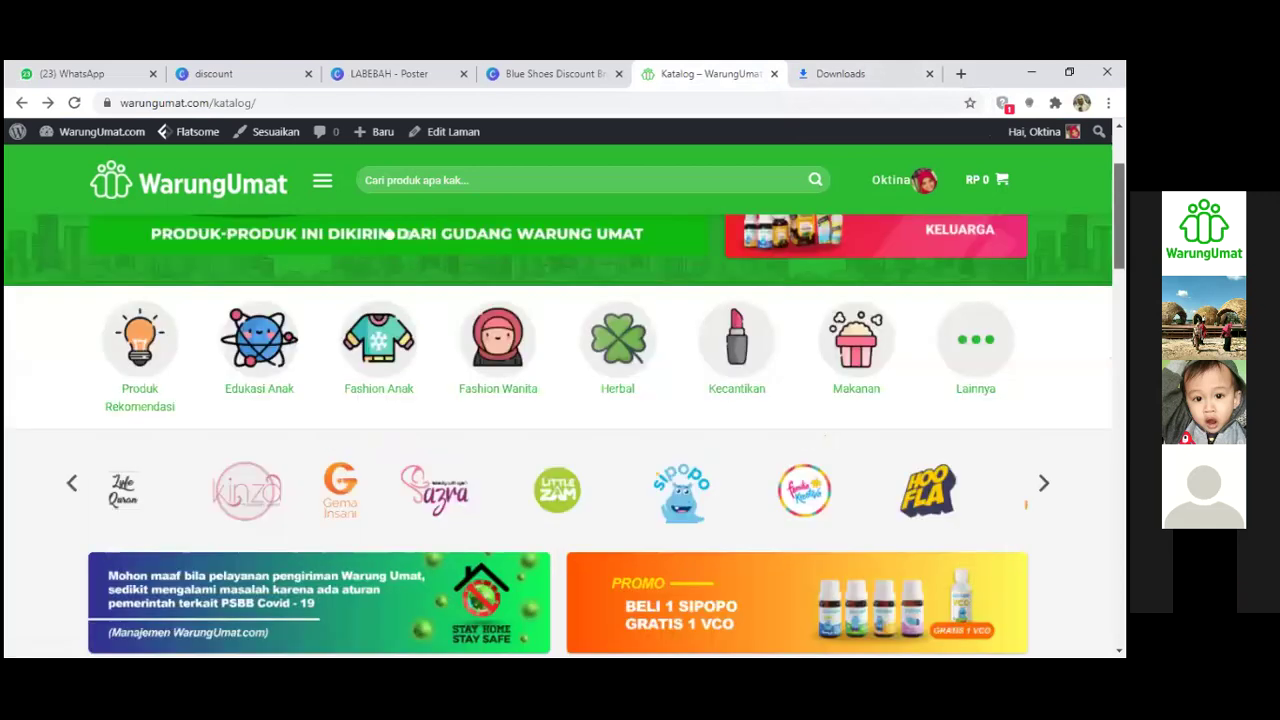
scroll(388, 233, "down", 1)
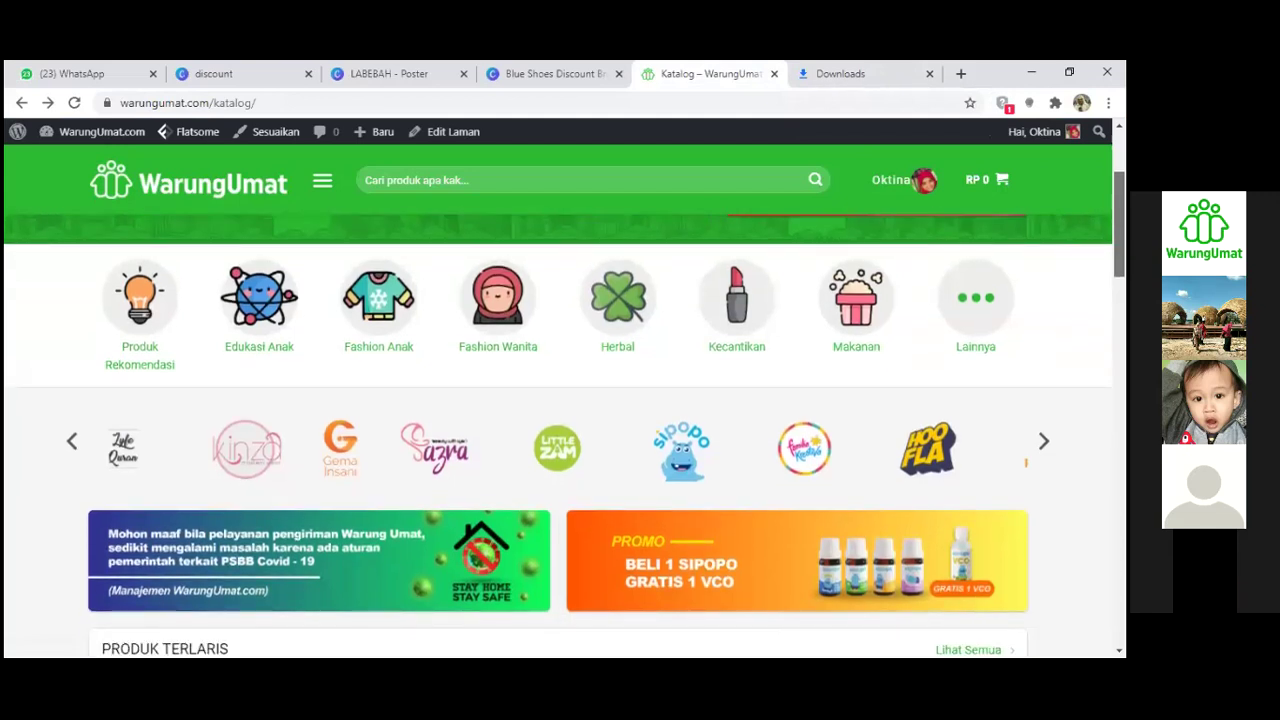
scroll(557, 400, "down", 1)
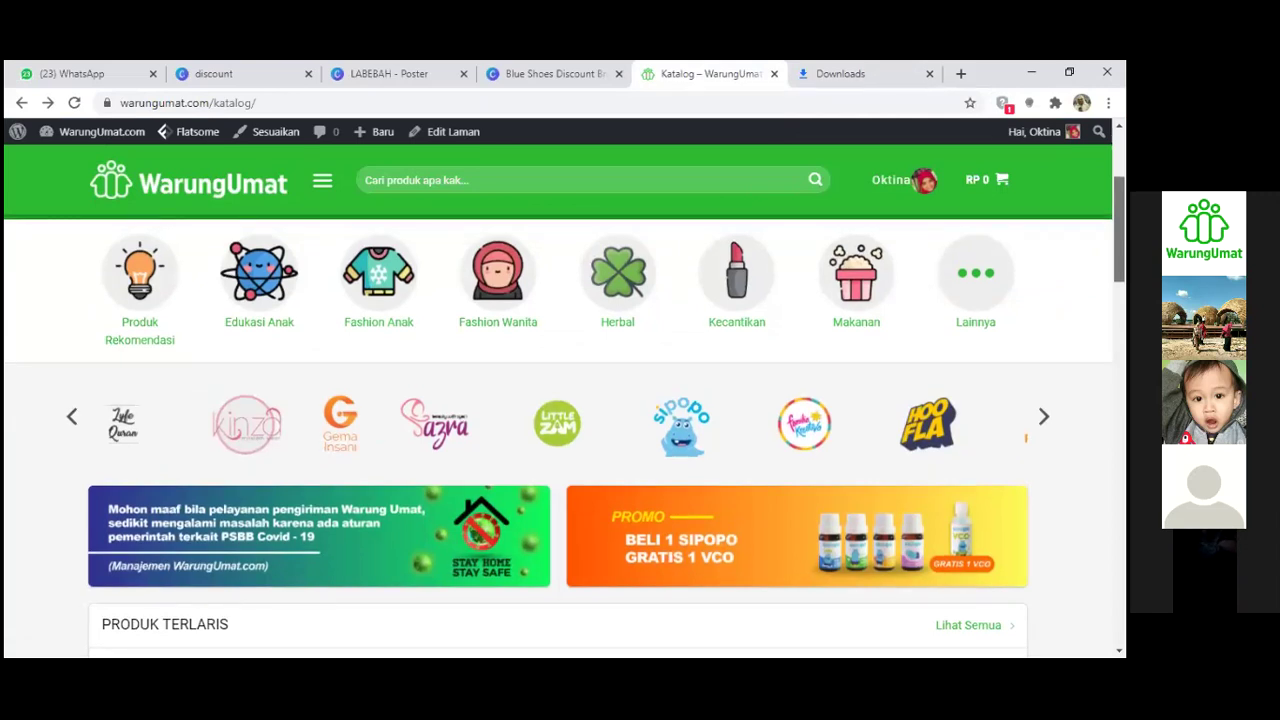
scroll(564, 409, "up", 1)
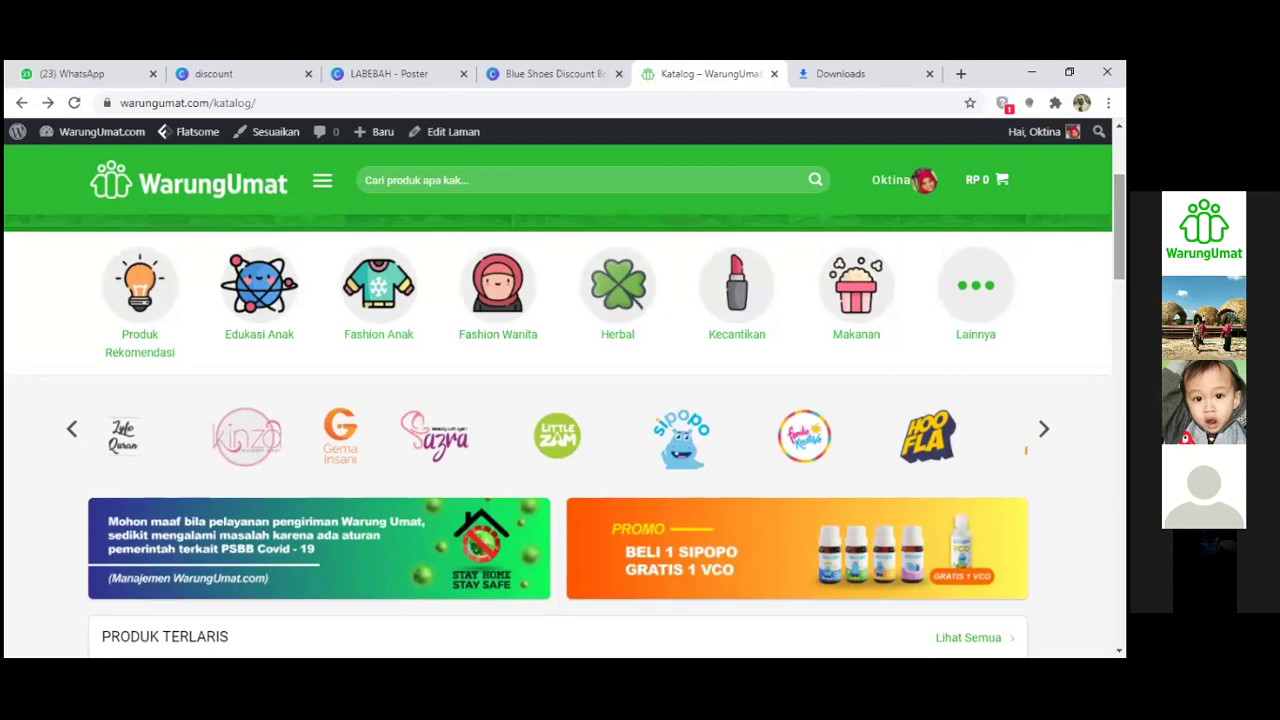
scroll(663, 211, "up", 3)
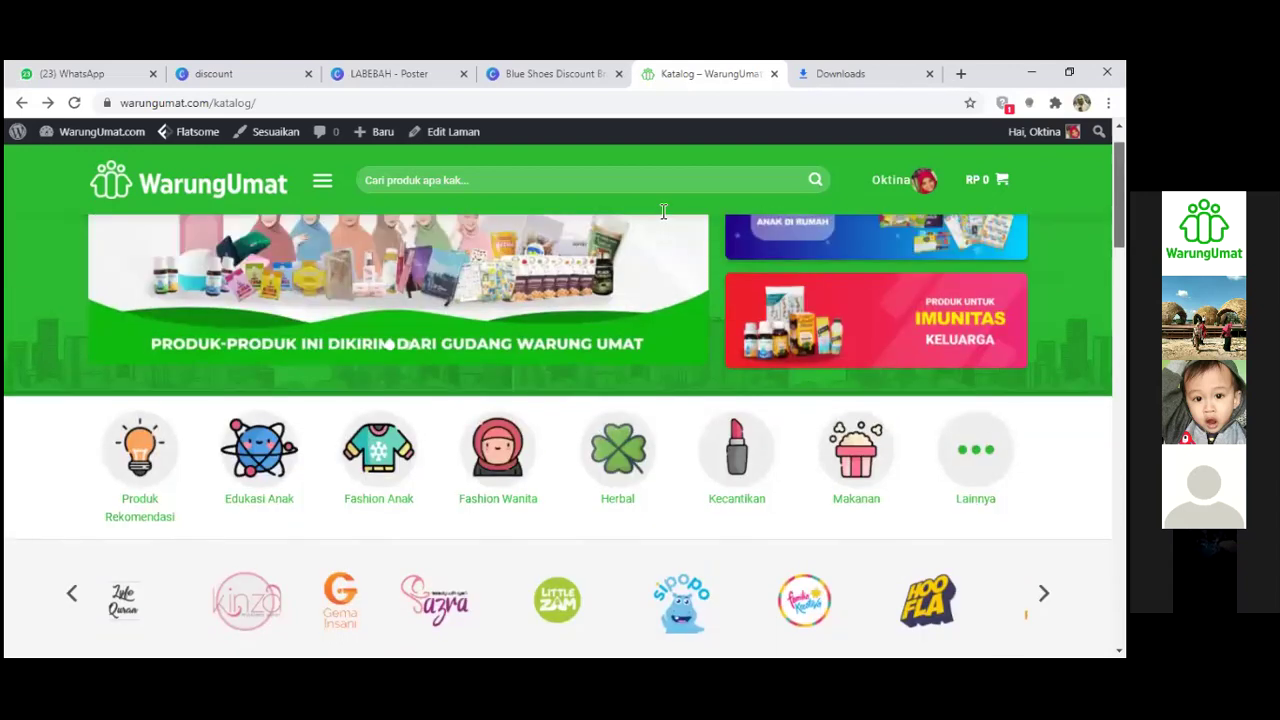
scroll(660, 200, "up", 1)
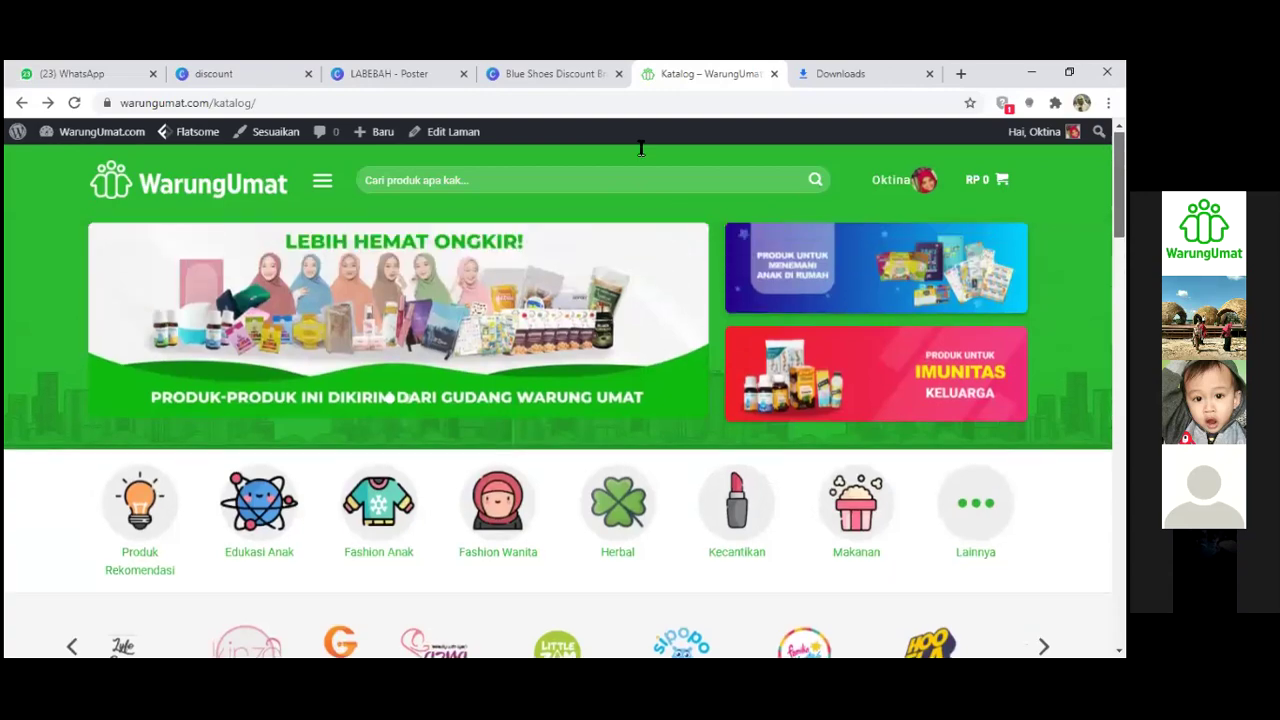